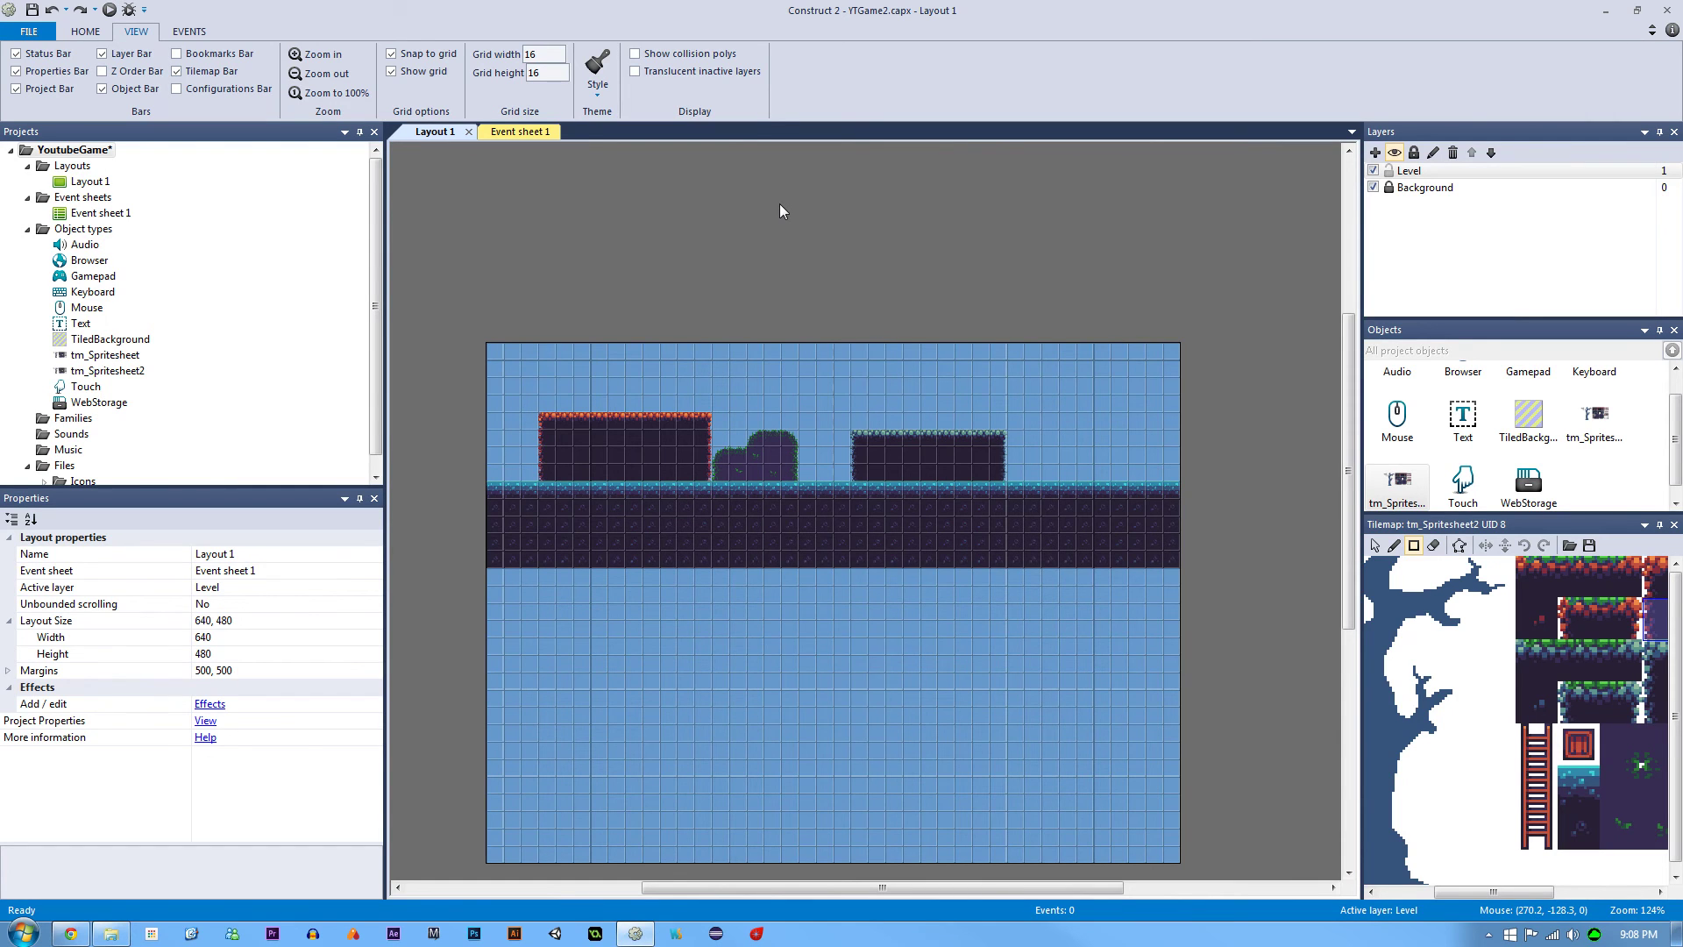
Zoom and pan the layout so the left block and the ground below it are in view.
ctrl+scroll(763, 263, up, 5)
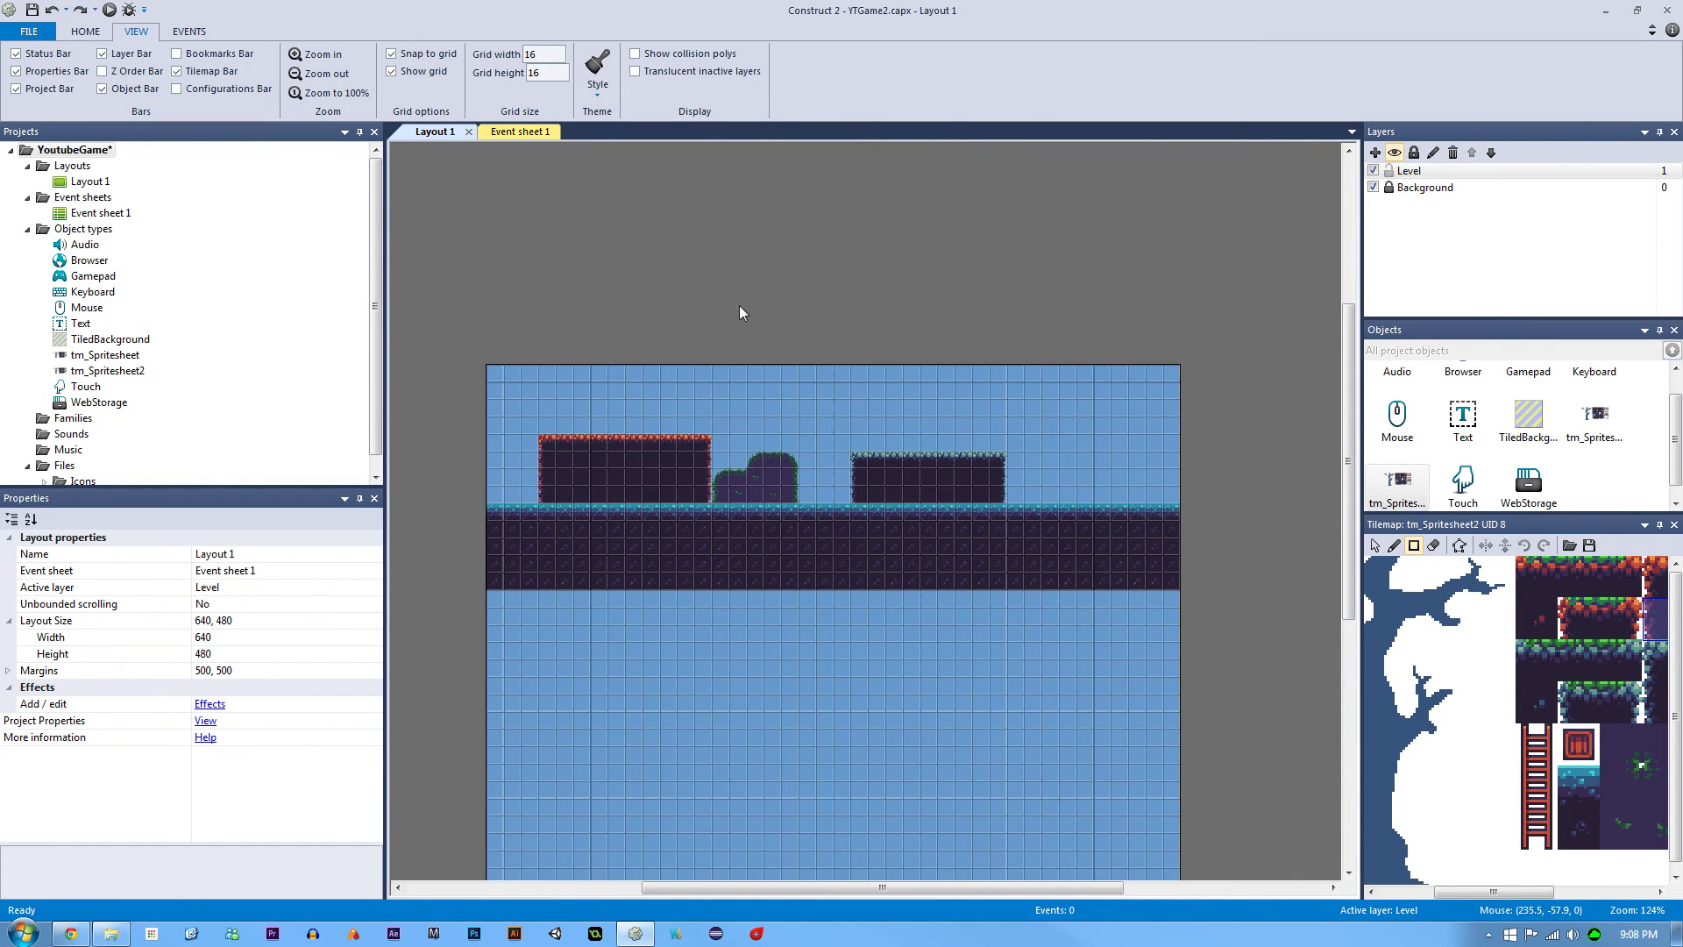
middle_drag(712, 308, 1059, 265)
ctrl+scroll(942, 237, down, 3)
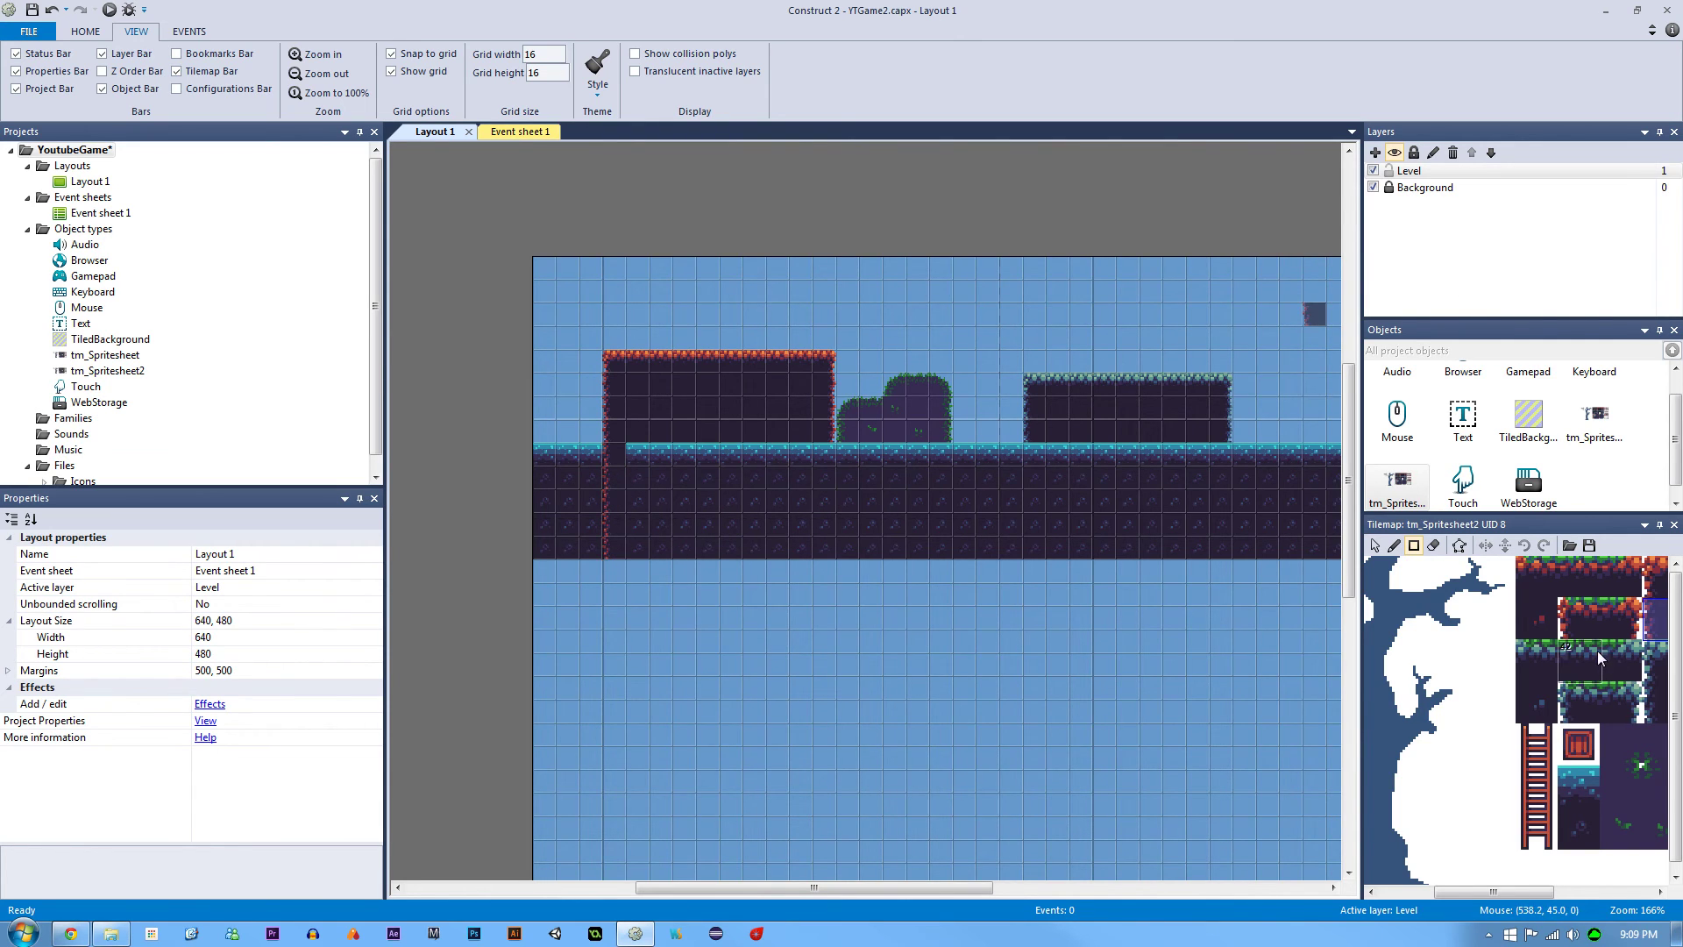
Paint dark tiles over the ground and run the red-edged wall tile down through it.
drag(1364, 732, 1146, 732)
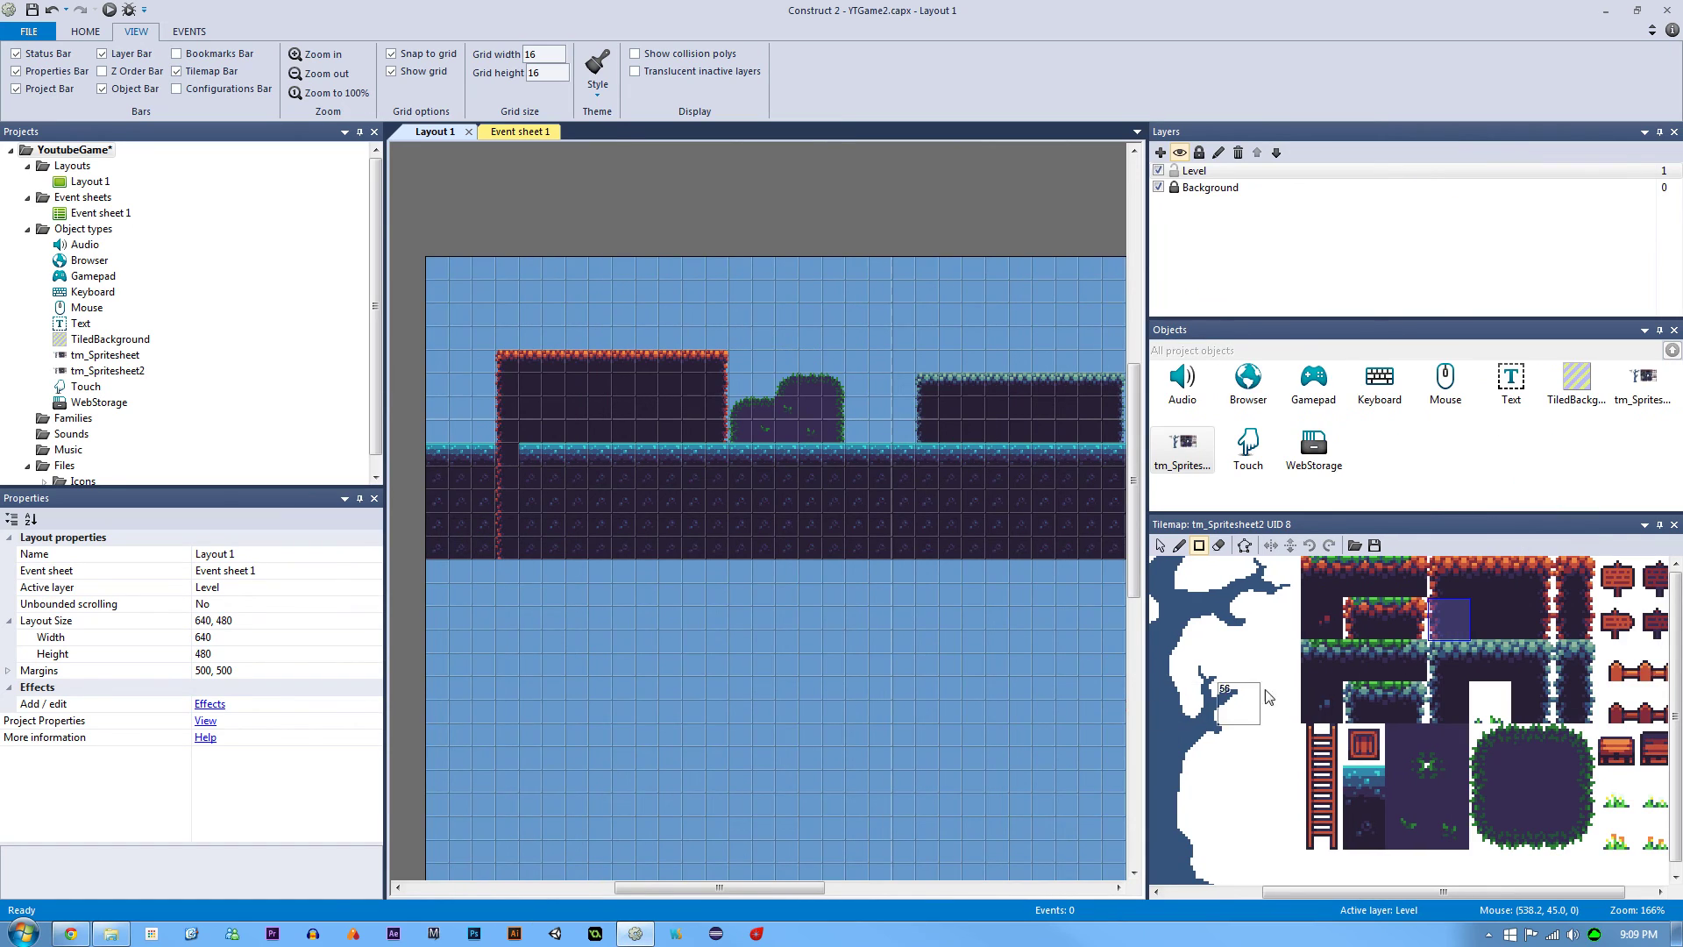
drag(584, 496, 700, 545)
click(1532, 619)
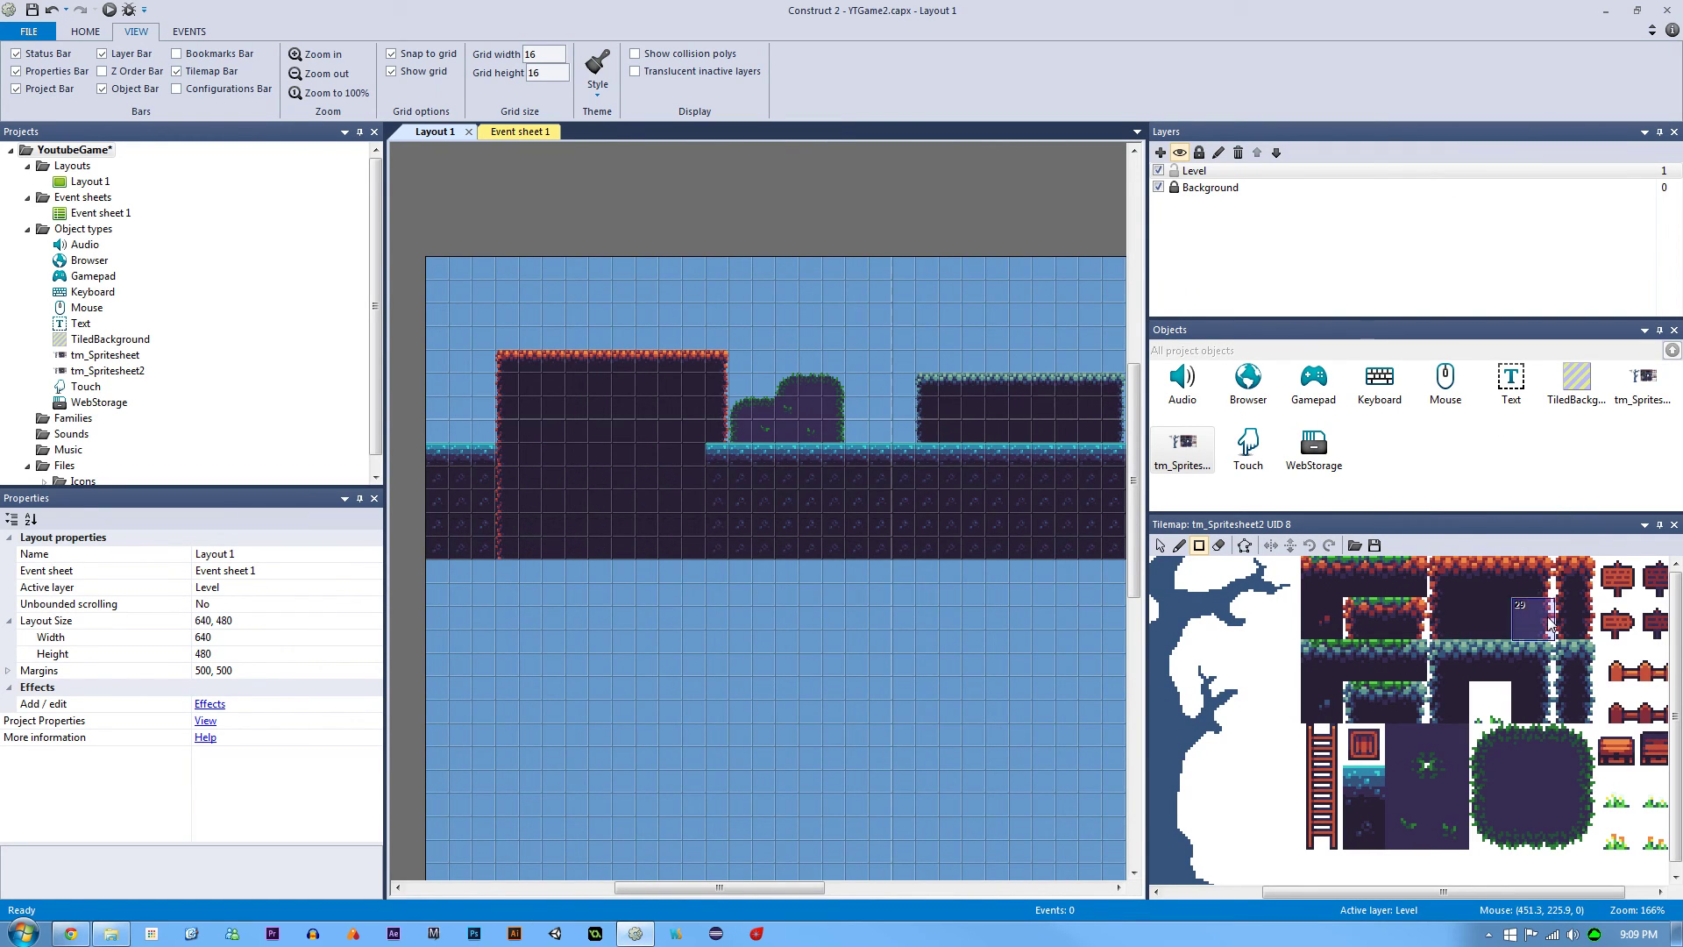
drag(717, 455, 708, 502)
middle_drag(827, 571, 729, 543)
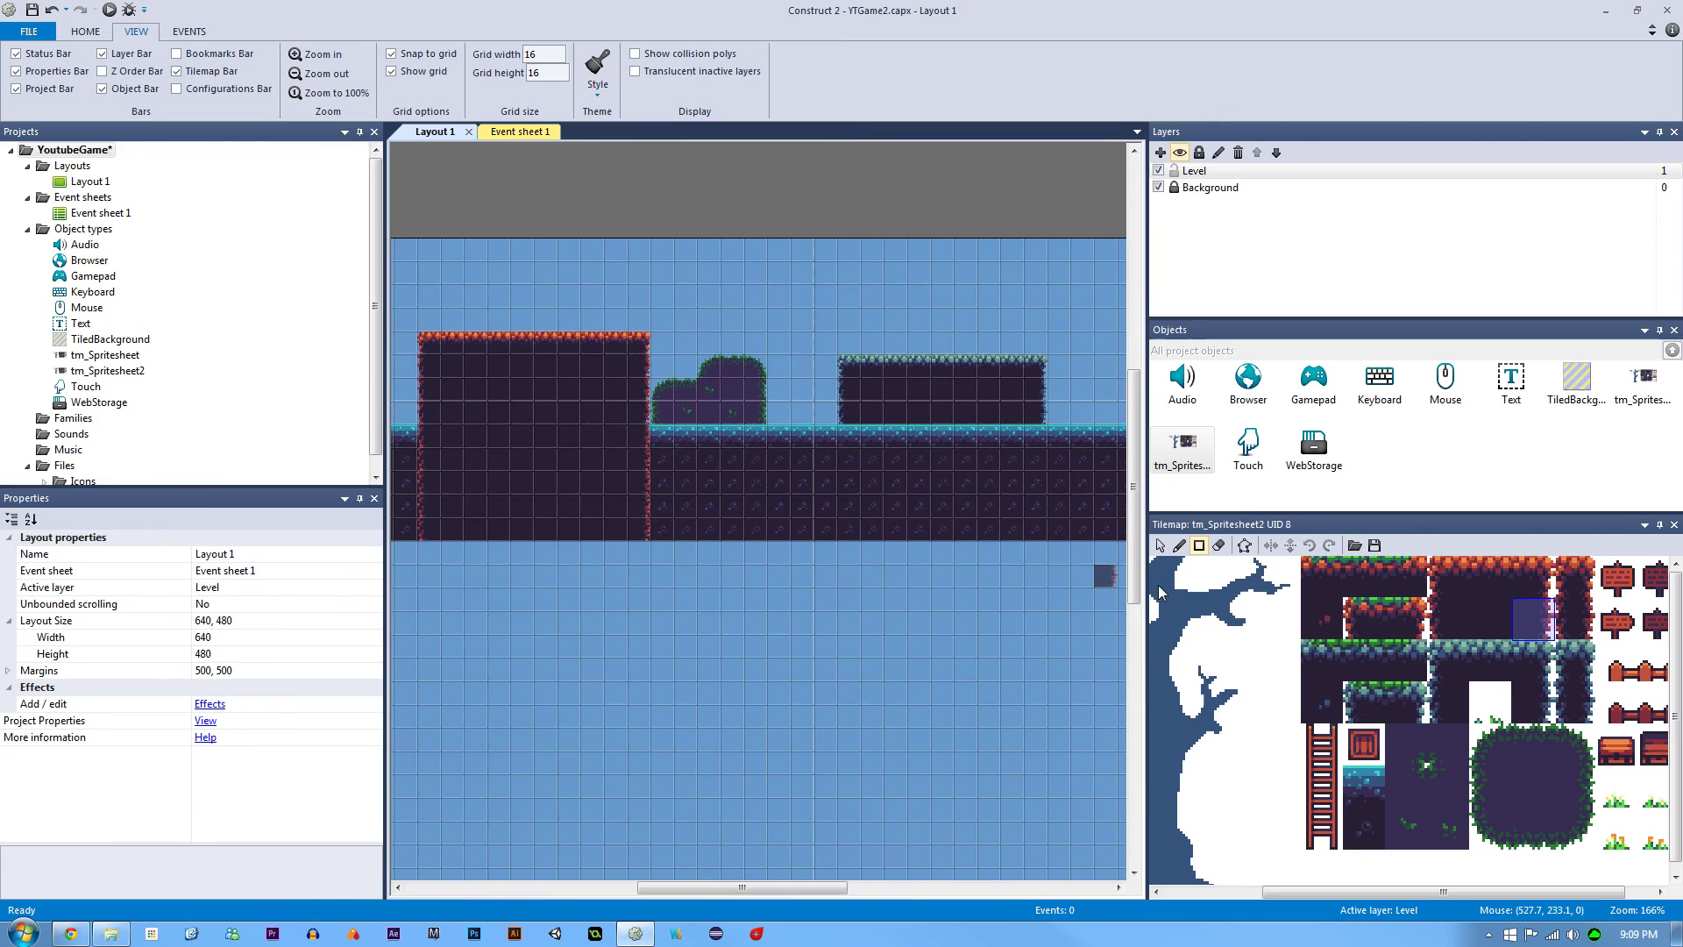
Try a green-edged wall column on the platform's left edge, then undo it.
click(1337, 655)
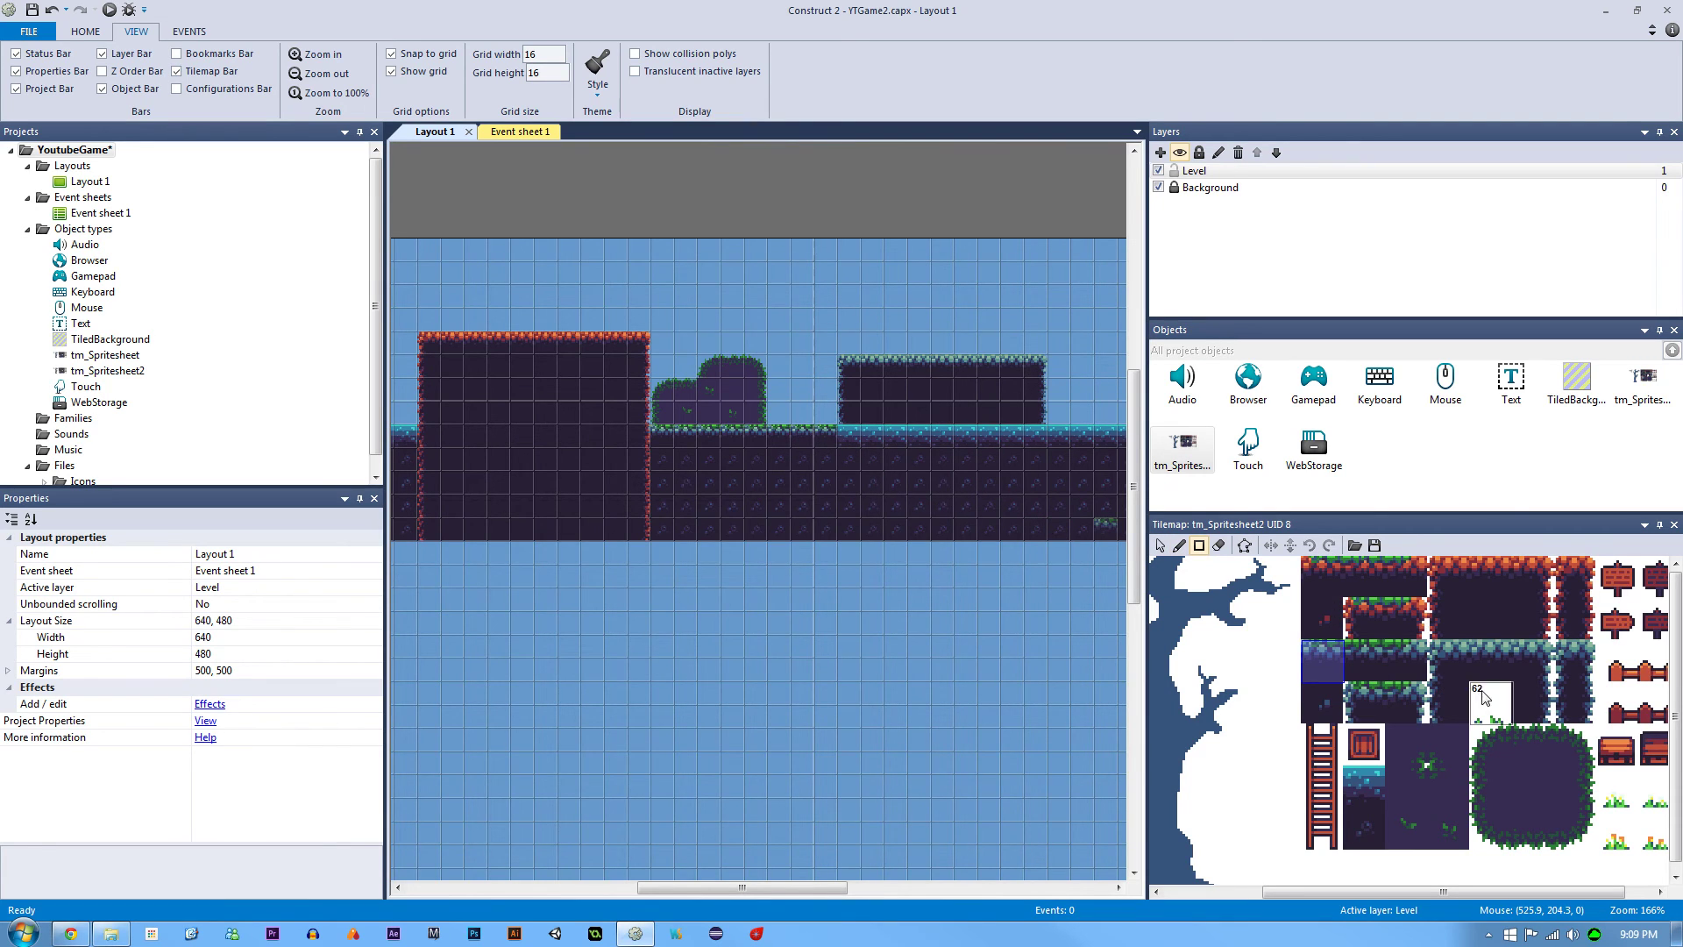
click(1455, 665)
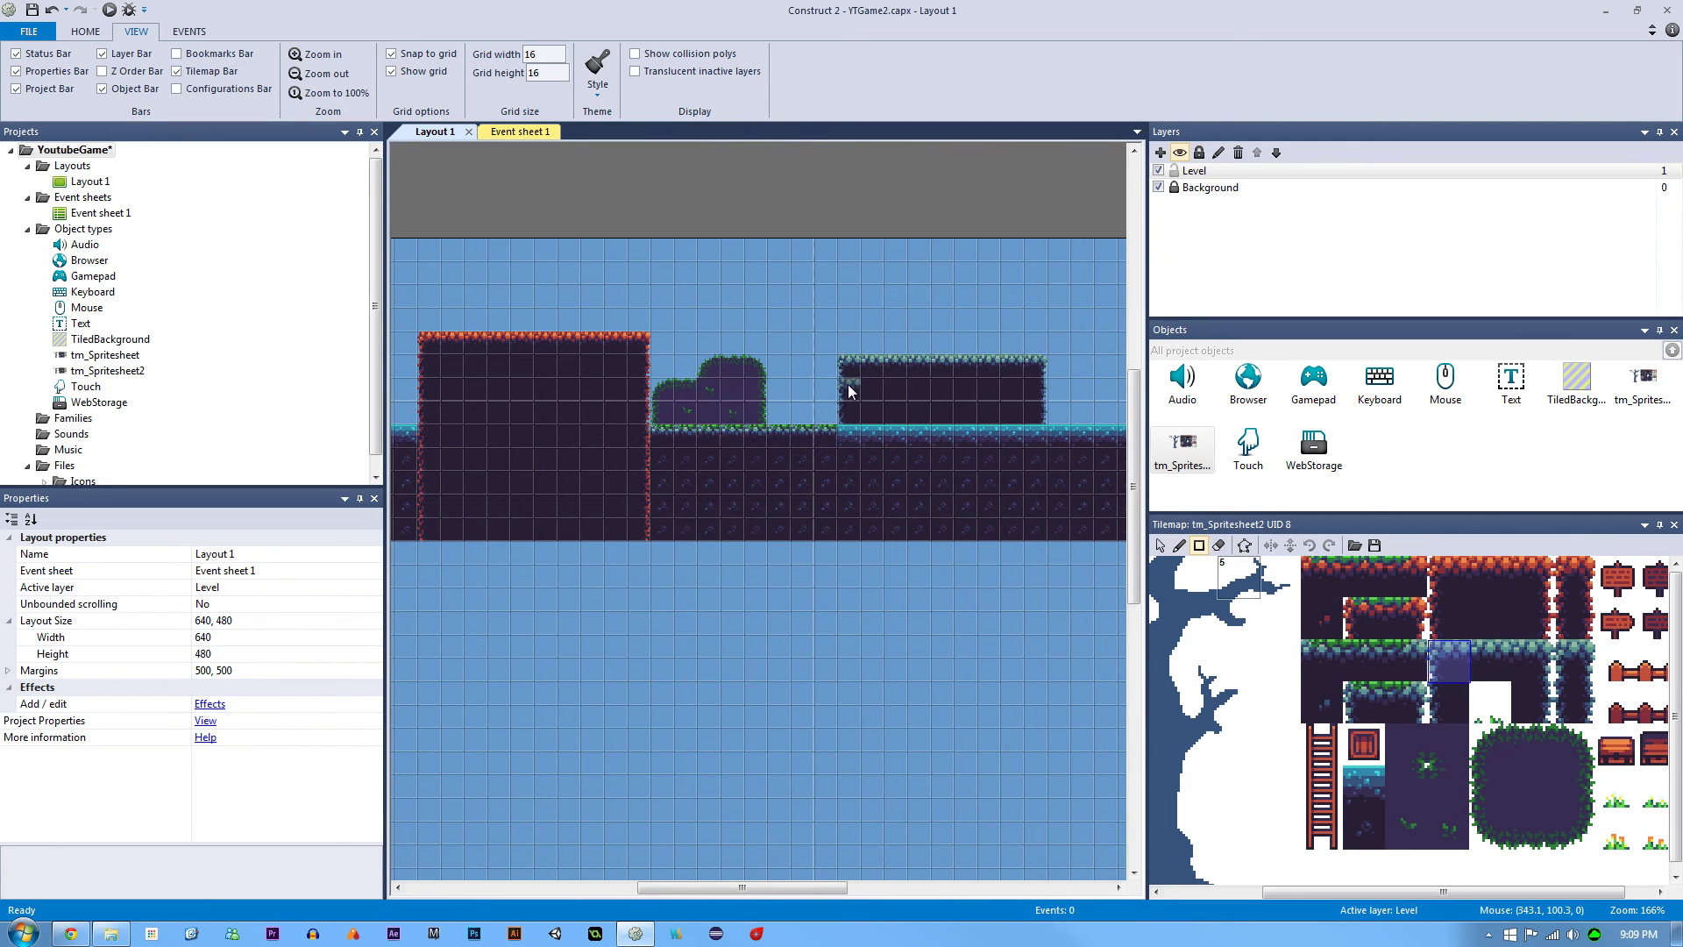
drag(849, 384, 854, 434)
key(ctrl+z)
ctrl+scroll(897, 422, up, 10)
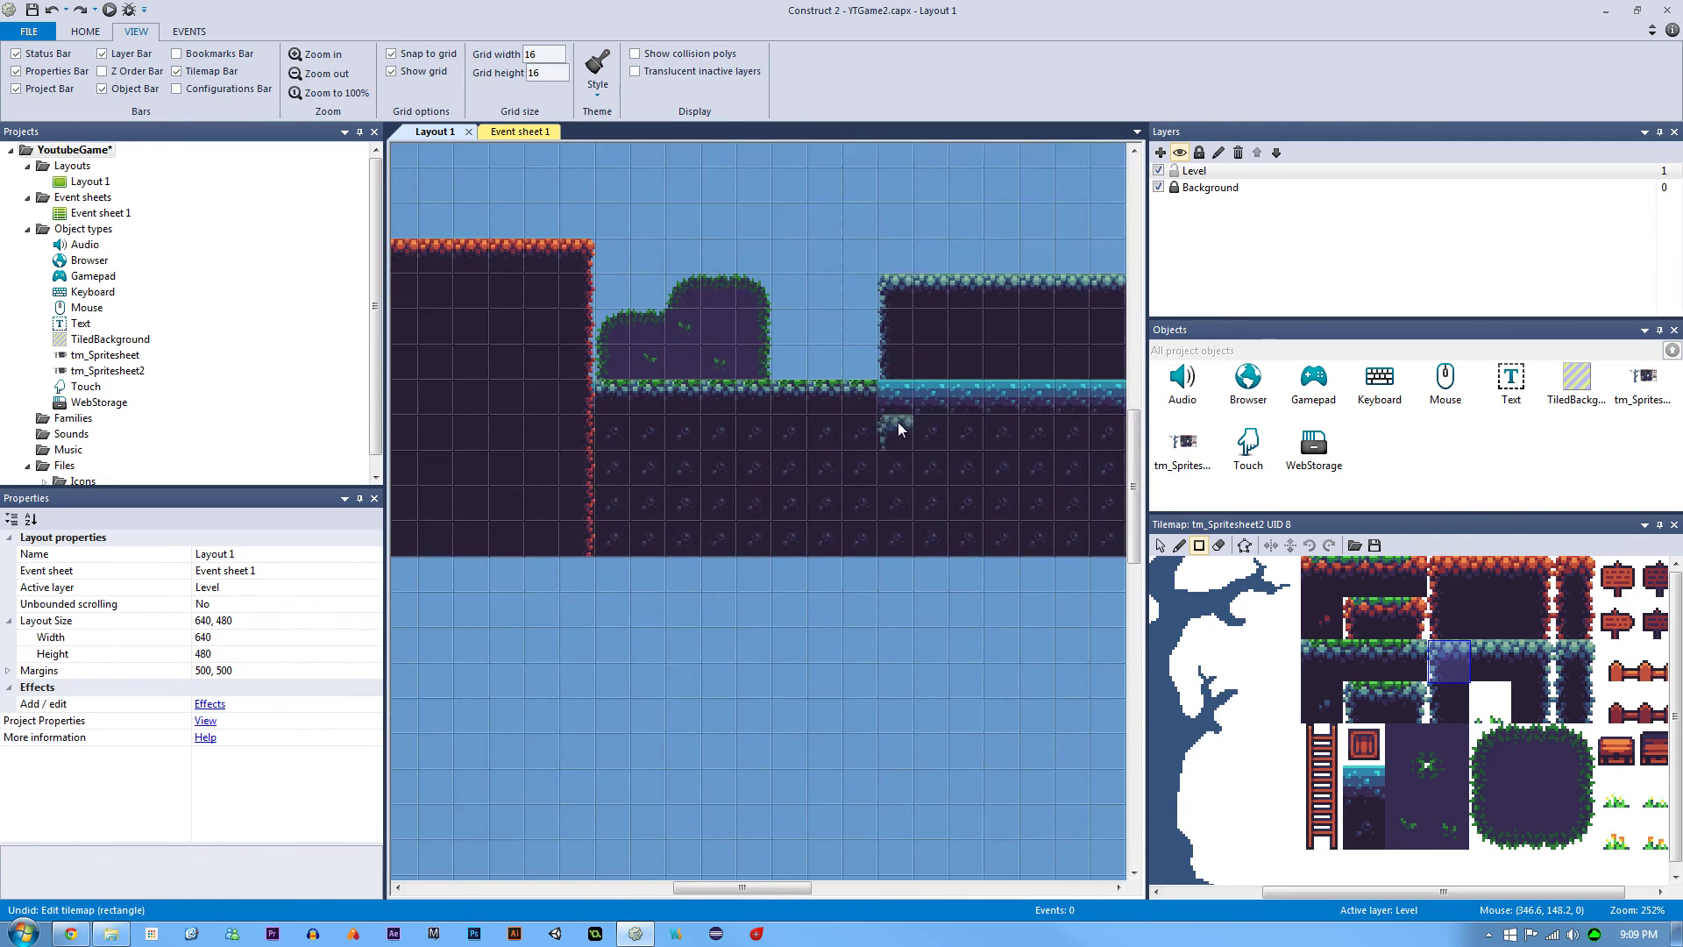
ctrl+scroll(702, 530, up, 2)
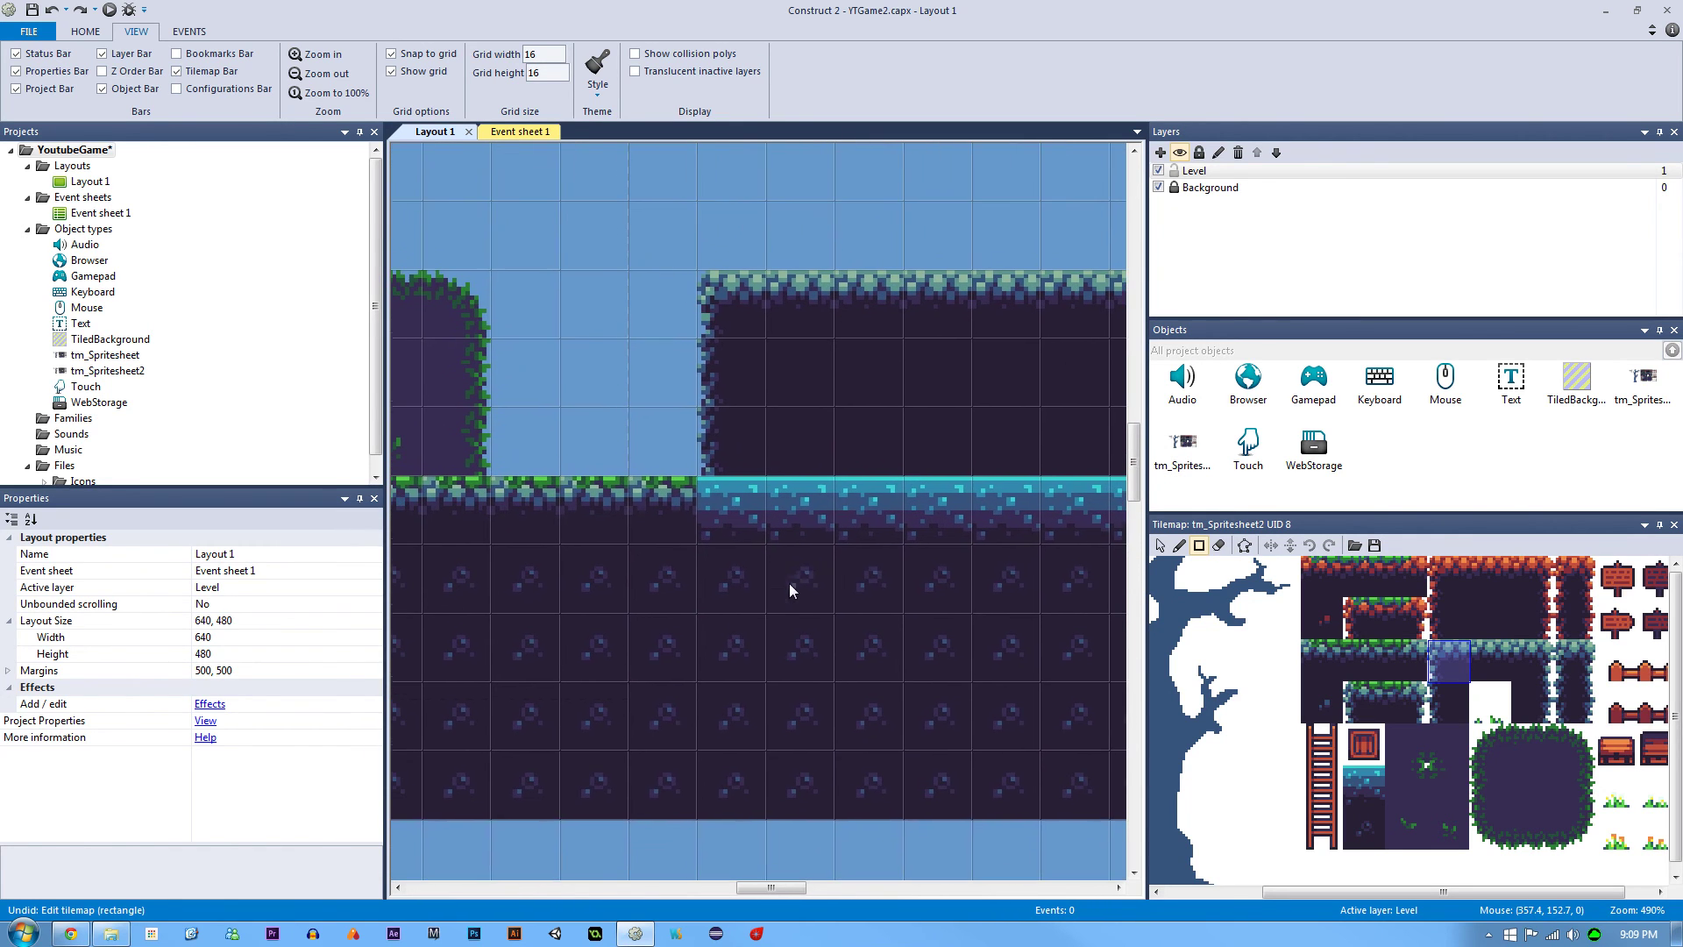
Paint a dark edge column down the platform's left side and fill the cyan area with dark tiles.
click(1433, 710)
drag(744, 503, 759, 770)
ctrl+scroll(759, 769, down, 4)
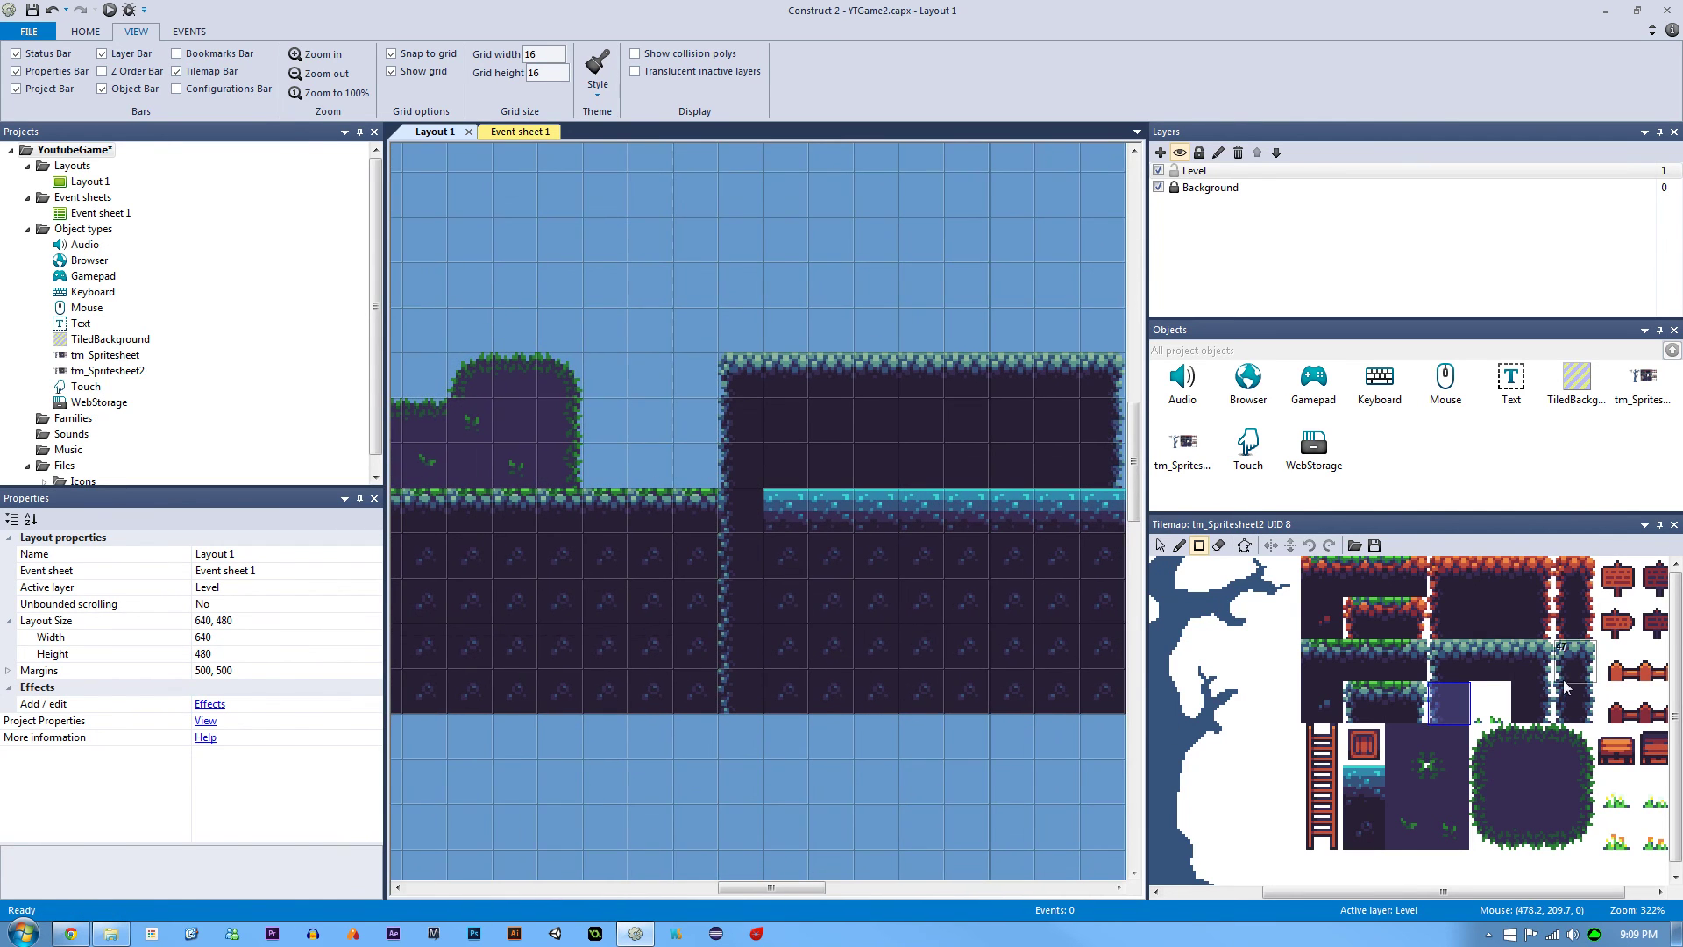
click(1491, 619)
drag(770, 504, 1075, 702)
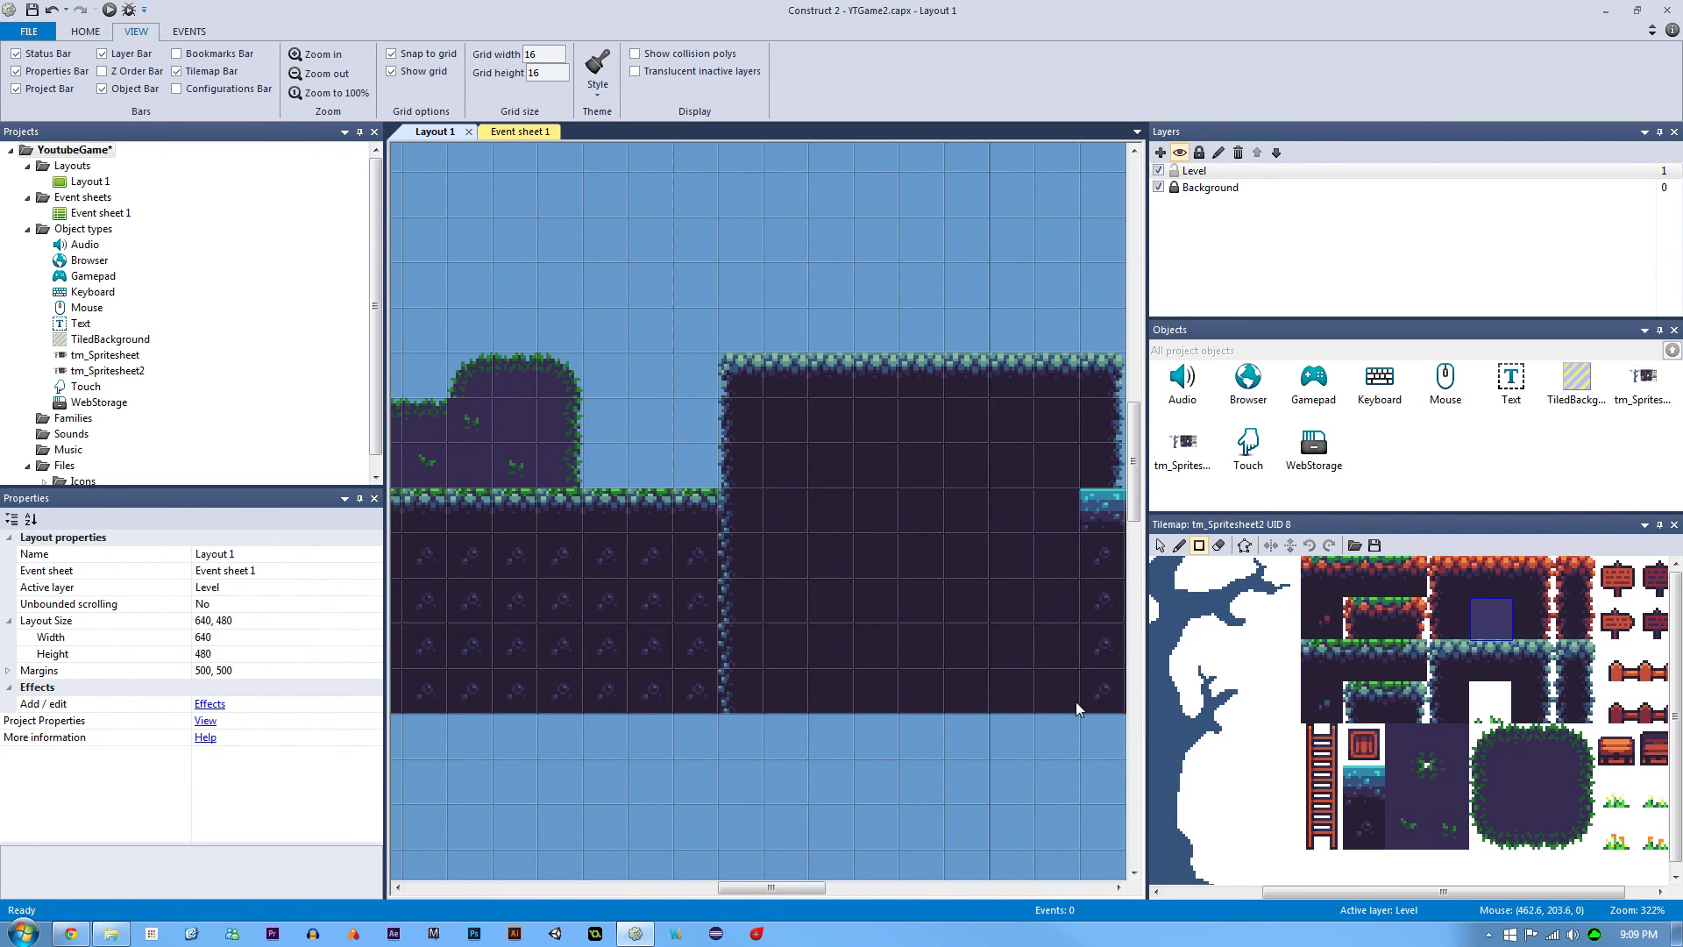
Paint the block's right-edge wall tiles down to the bottom of the level.
middle_drag(927, 634, 590, 544)
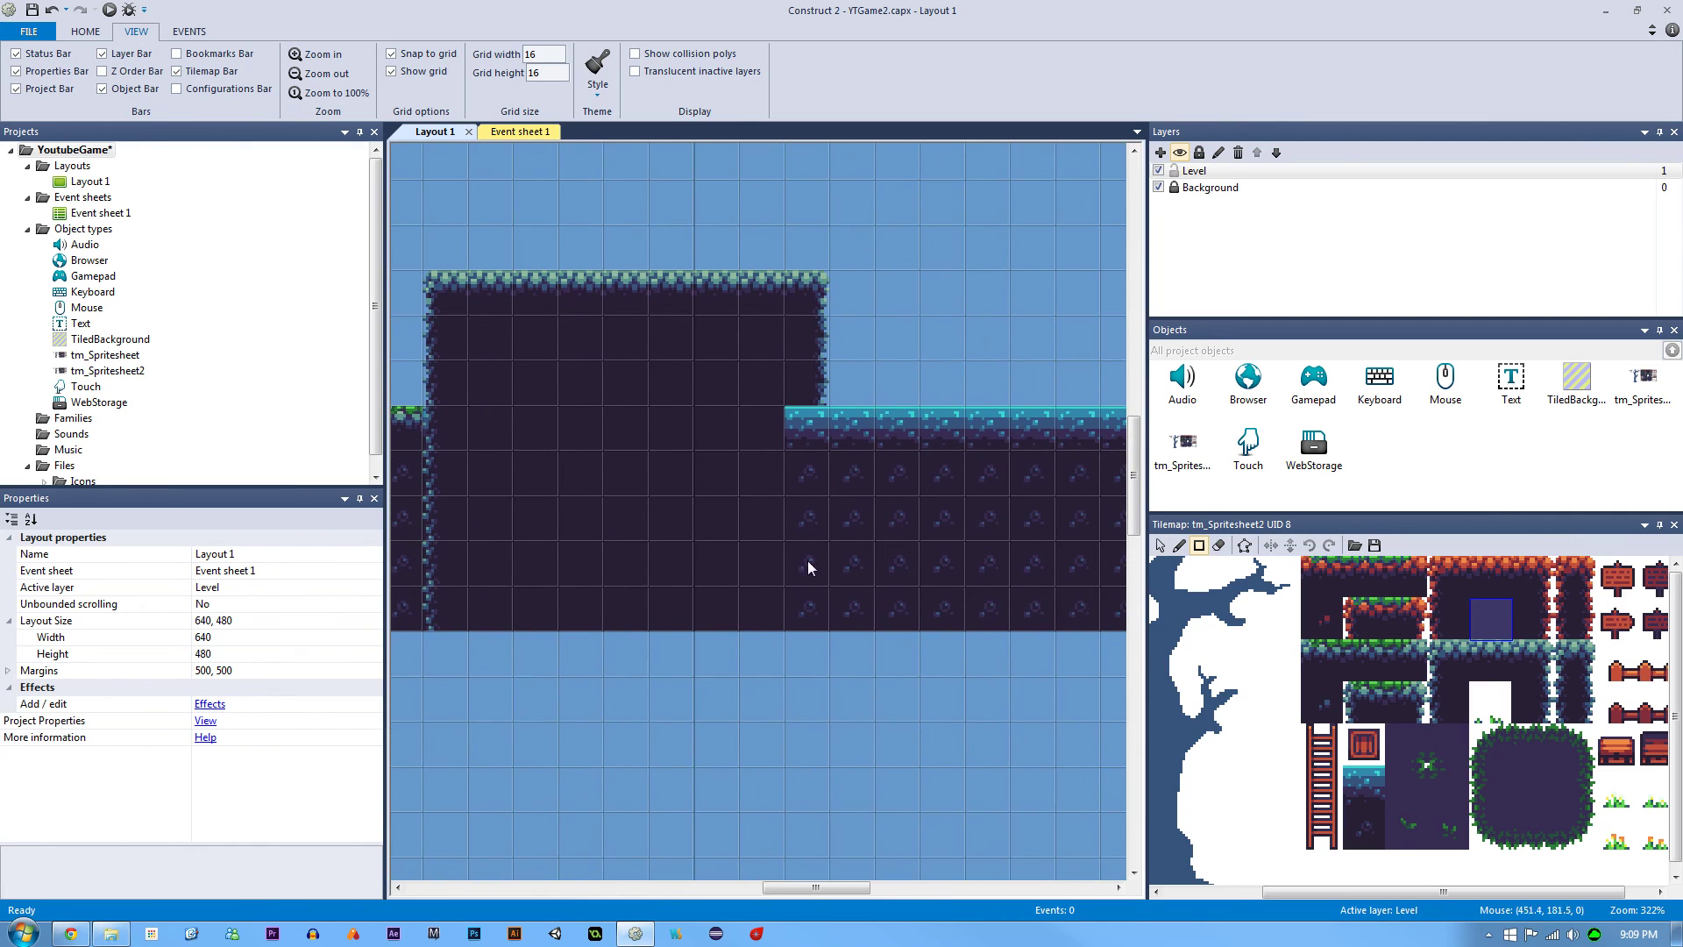
click(1528, 707)
drag(824, 426, 798, 598)
ctrl+scroll(798, 598, down, 3)
ctrl+scroll(603, 523, down, 2)
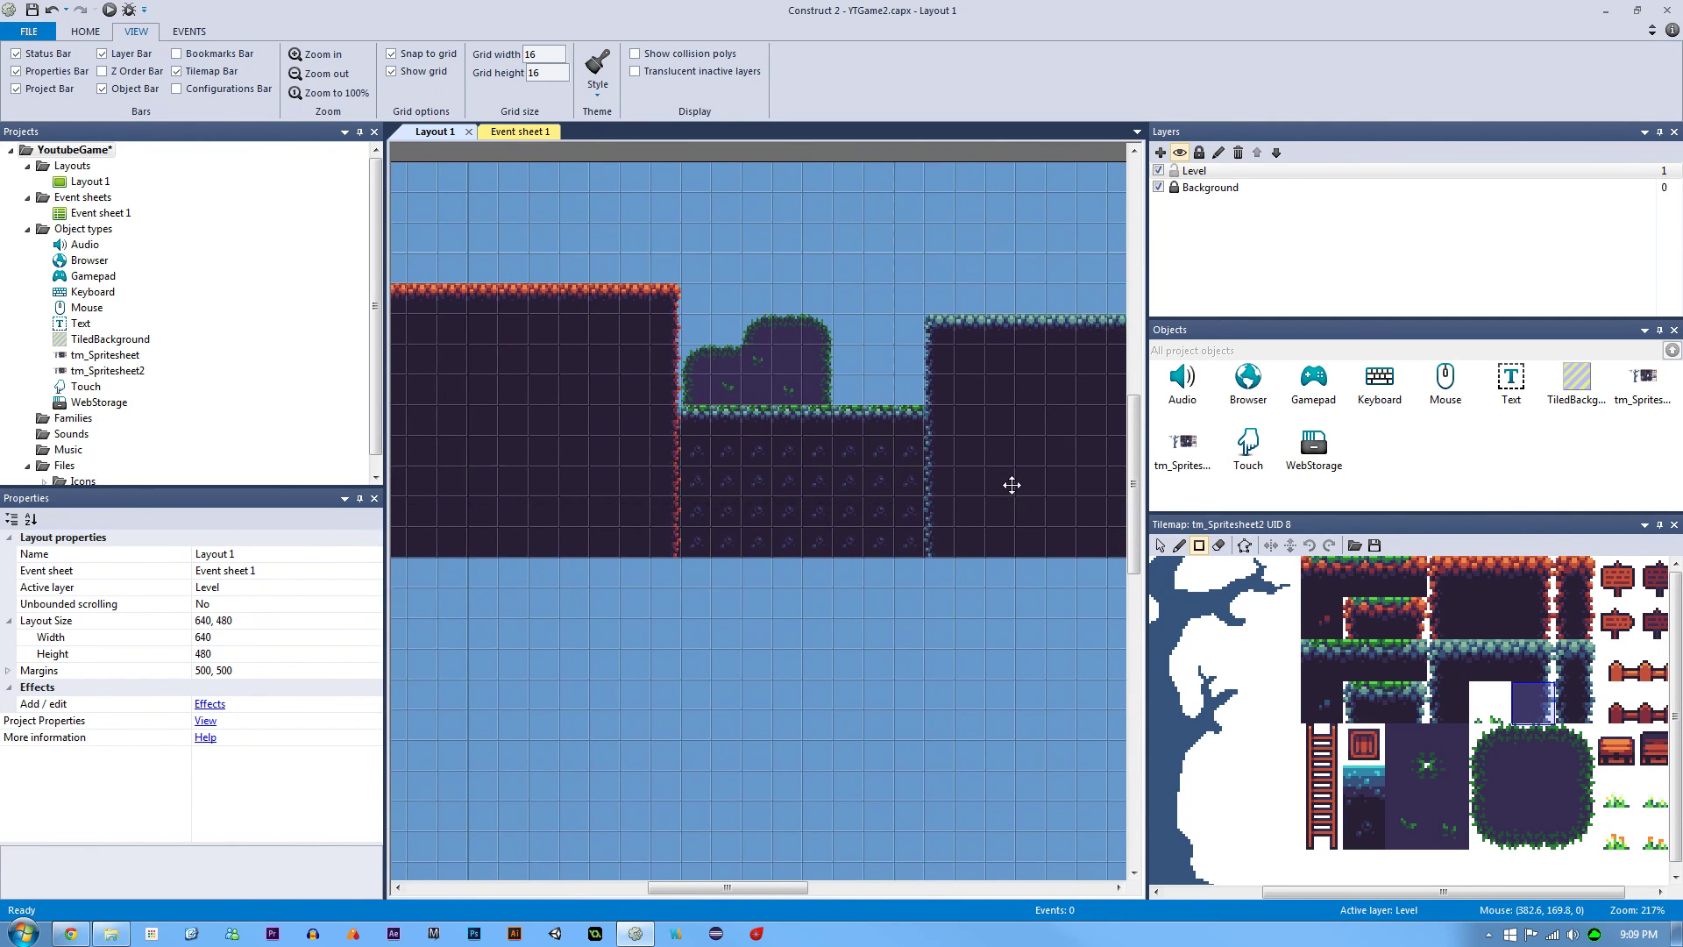
ctrl+scroll(1000, 487, down, 1)
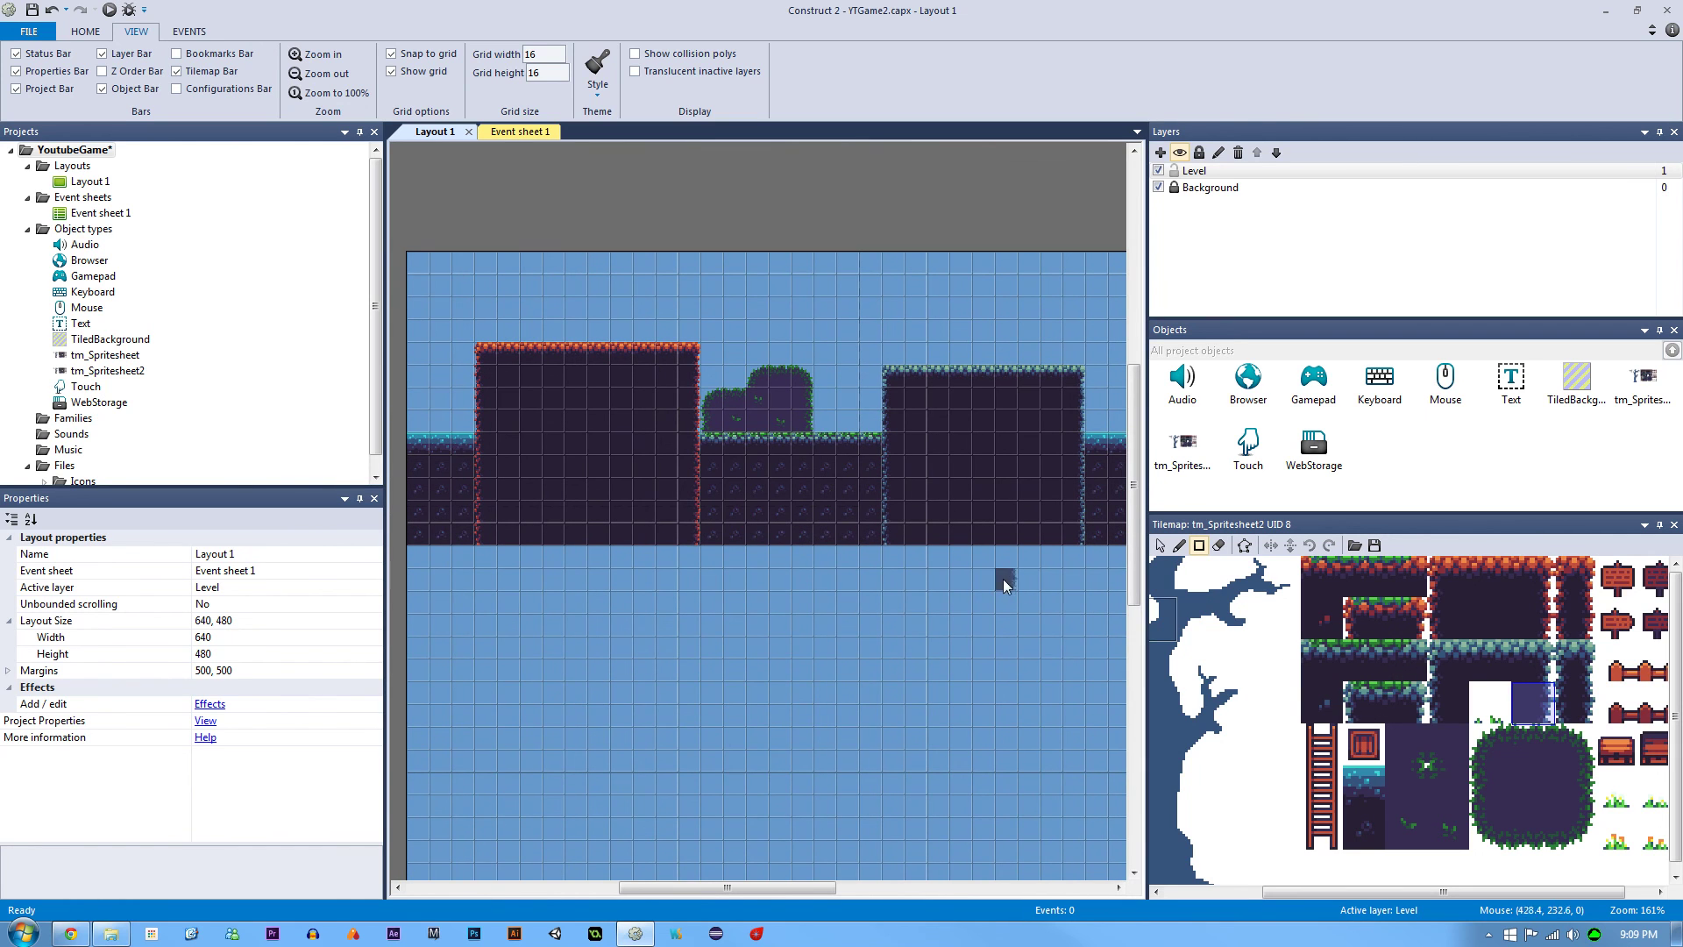
ctrl+scroll(843, 465, up, 2)
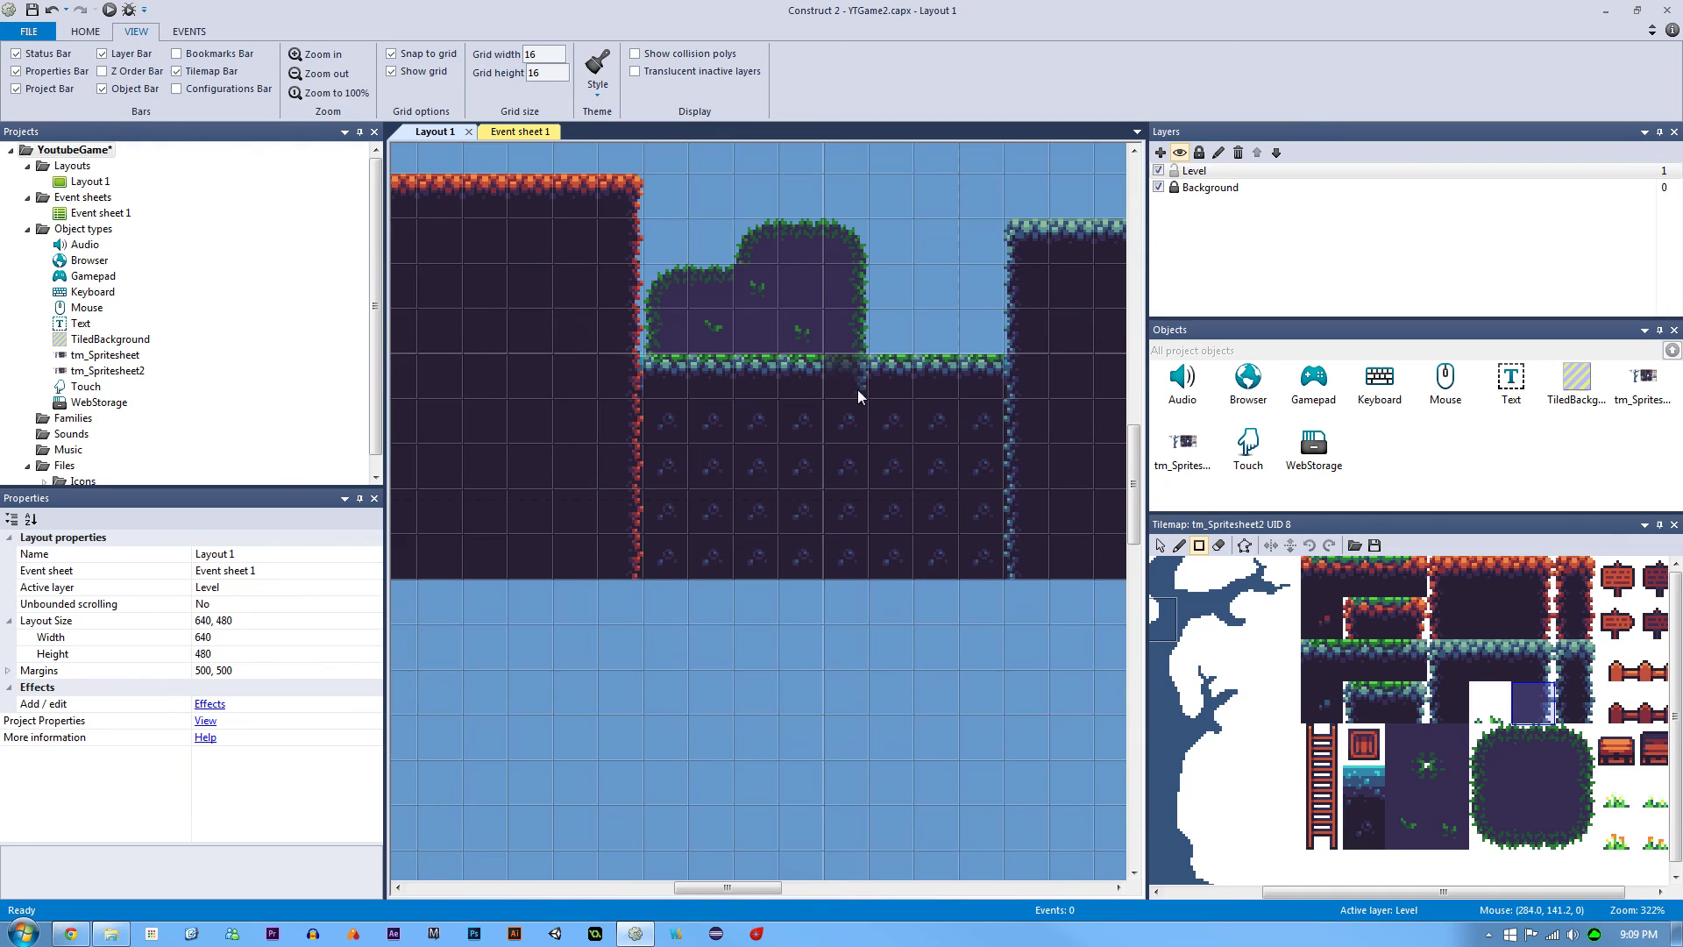
ctrl+scroll(819, 331, down, 3)
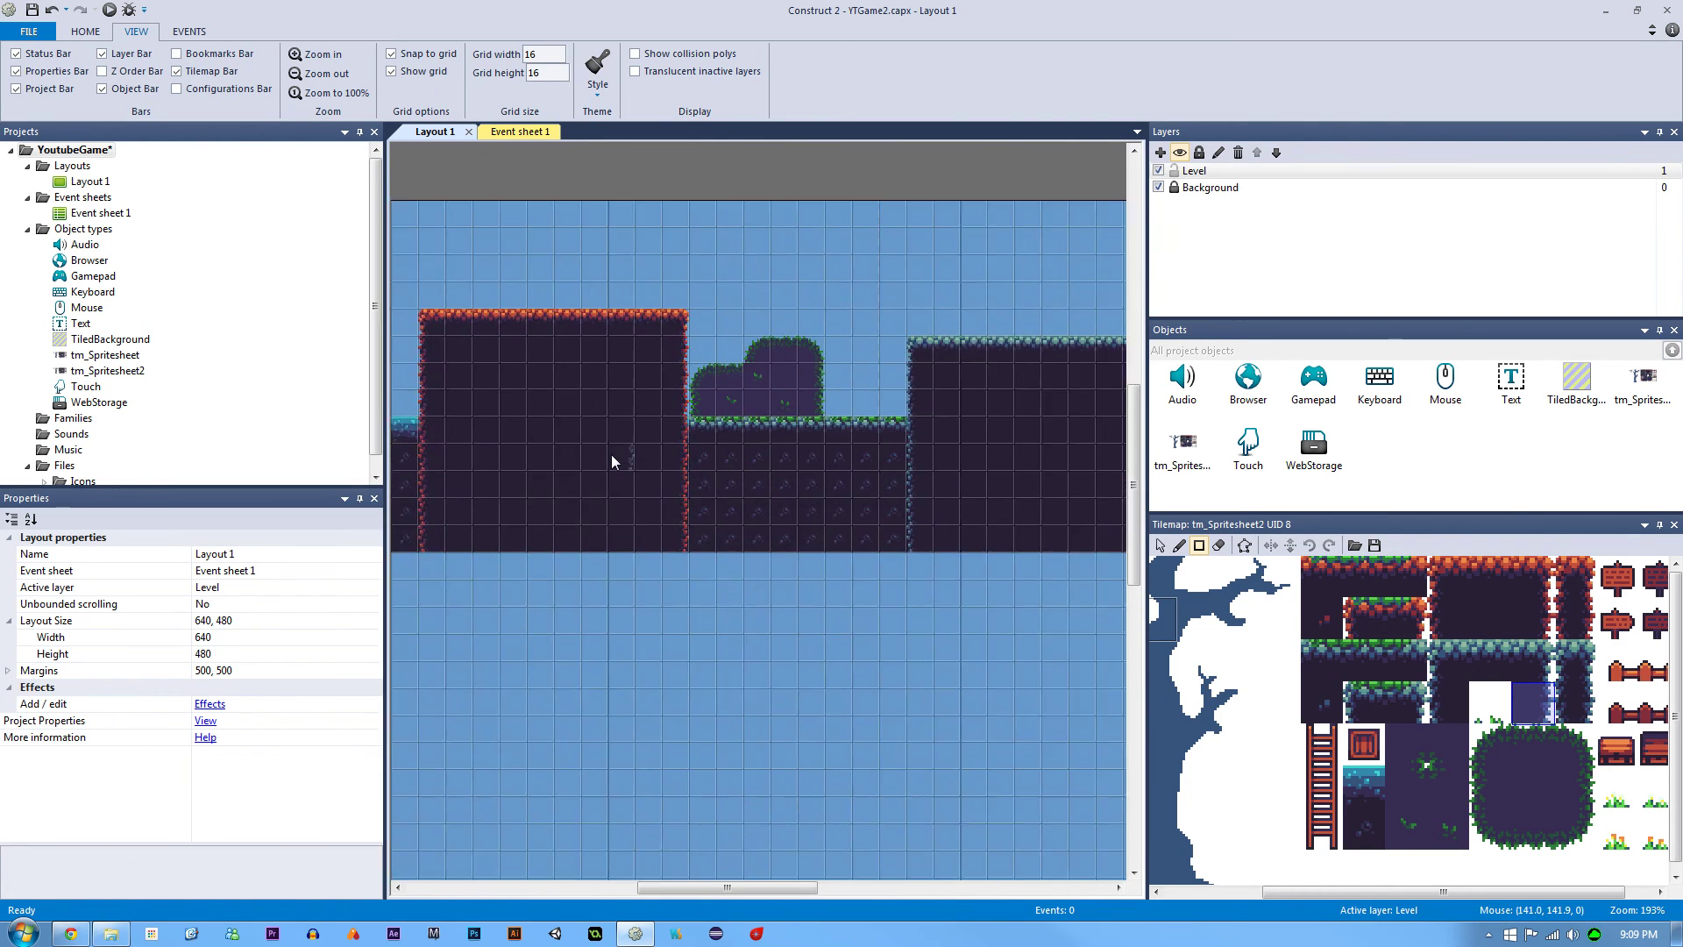
ctrl+scroll(612, 454, up, 2)
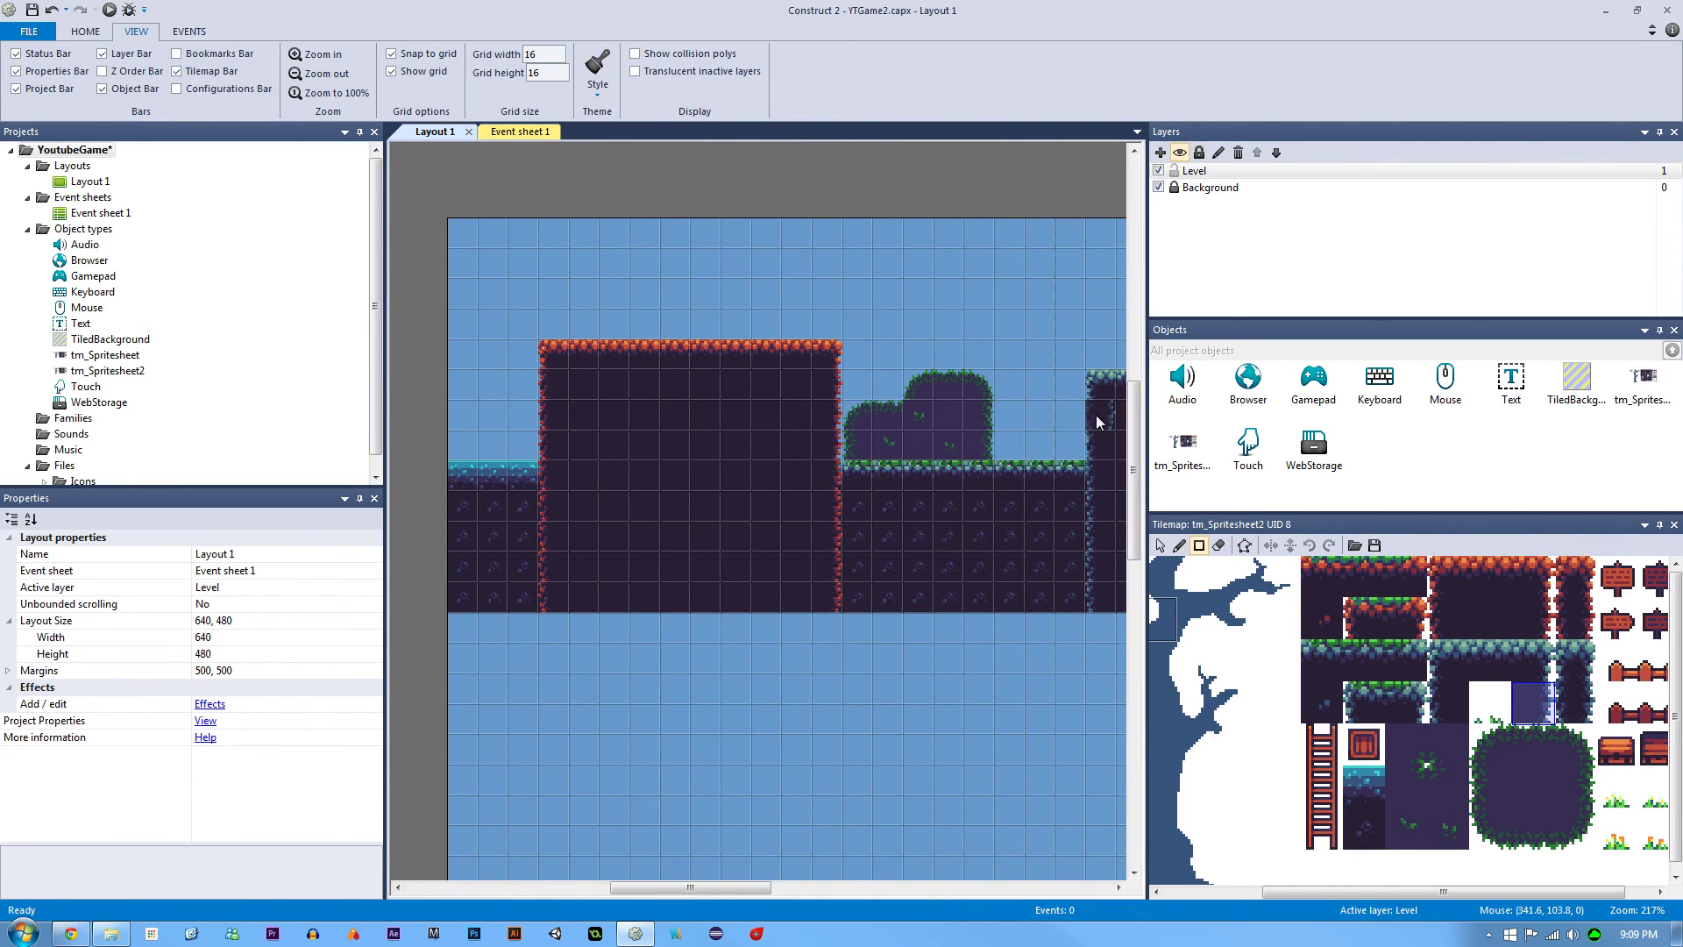
Make the Level layer active and switch from tile painting to the tilemap select tool.
click(1196, 173)
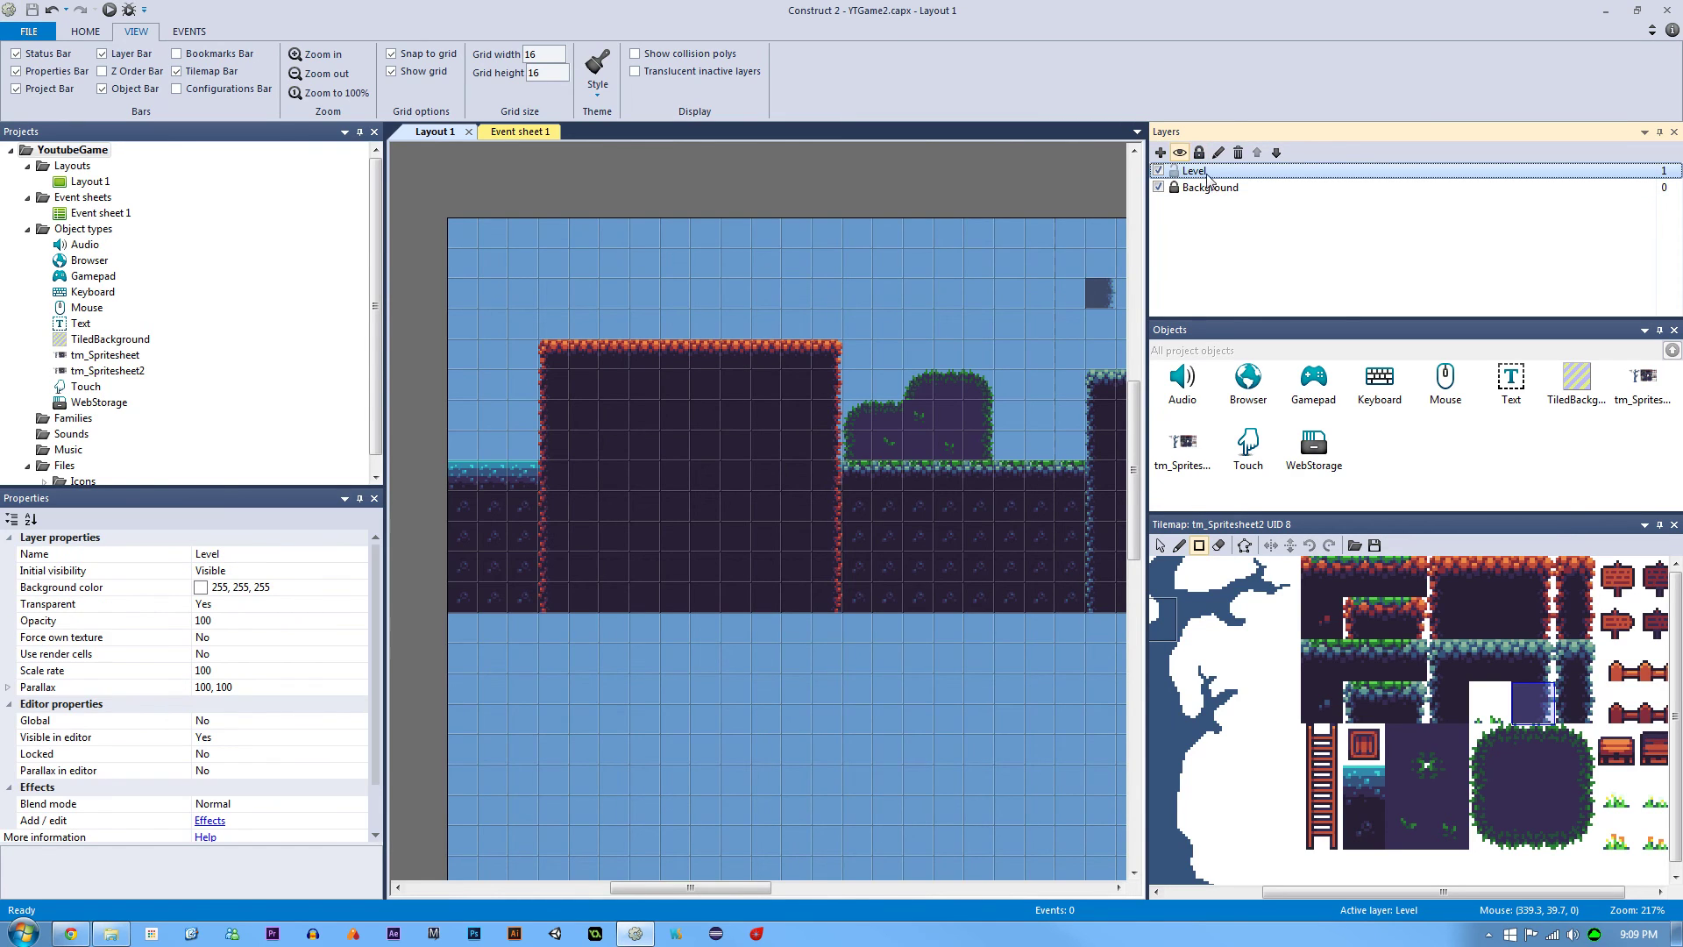
click(1160, 547)
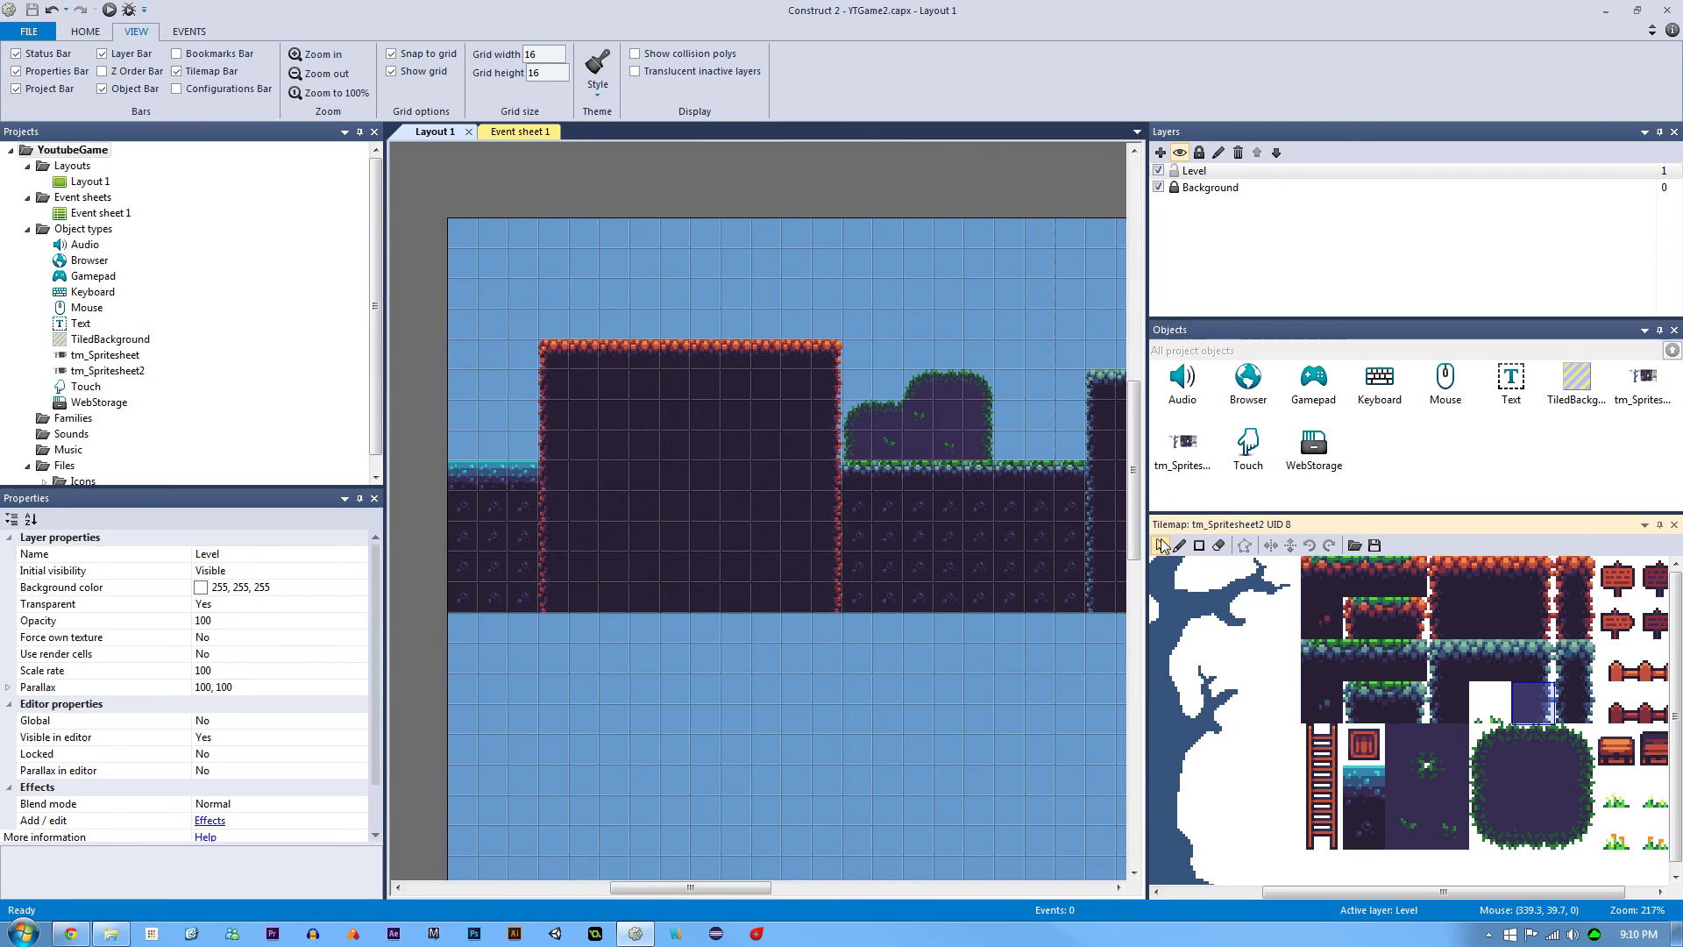
drag(1146, 565, 1184, 564)
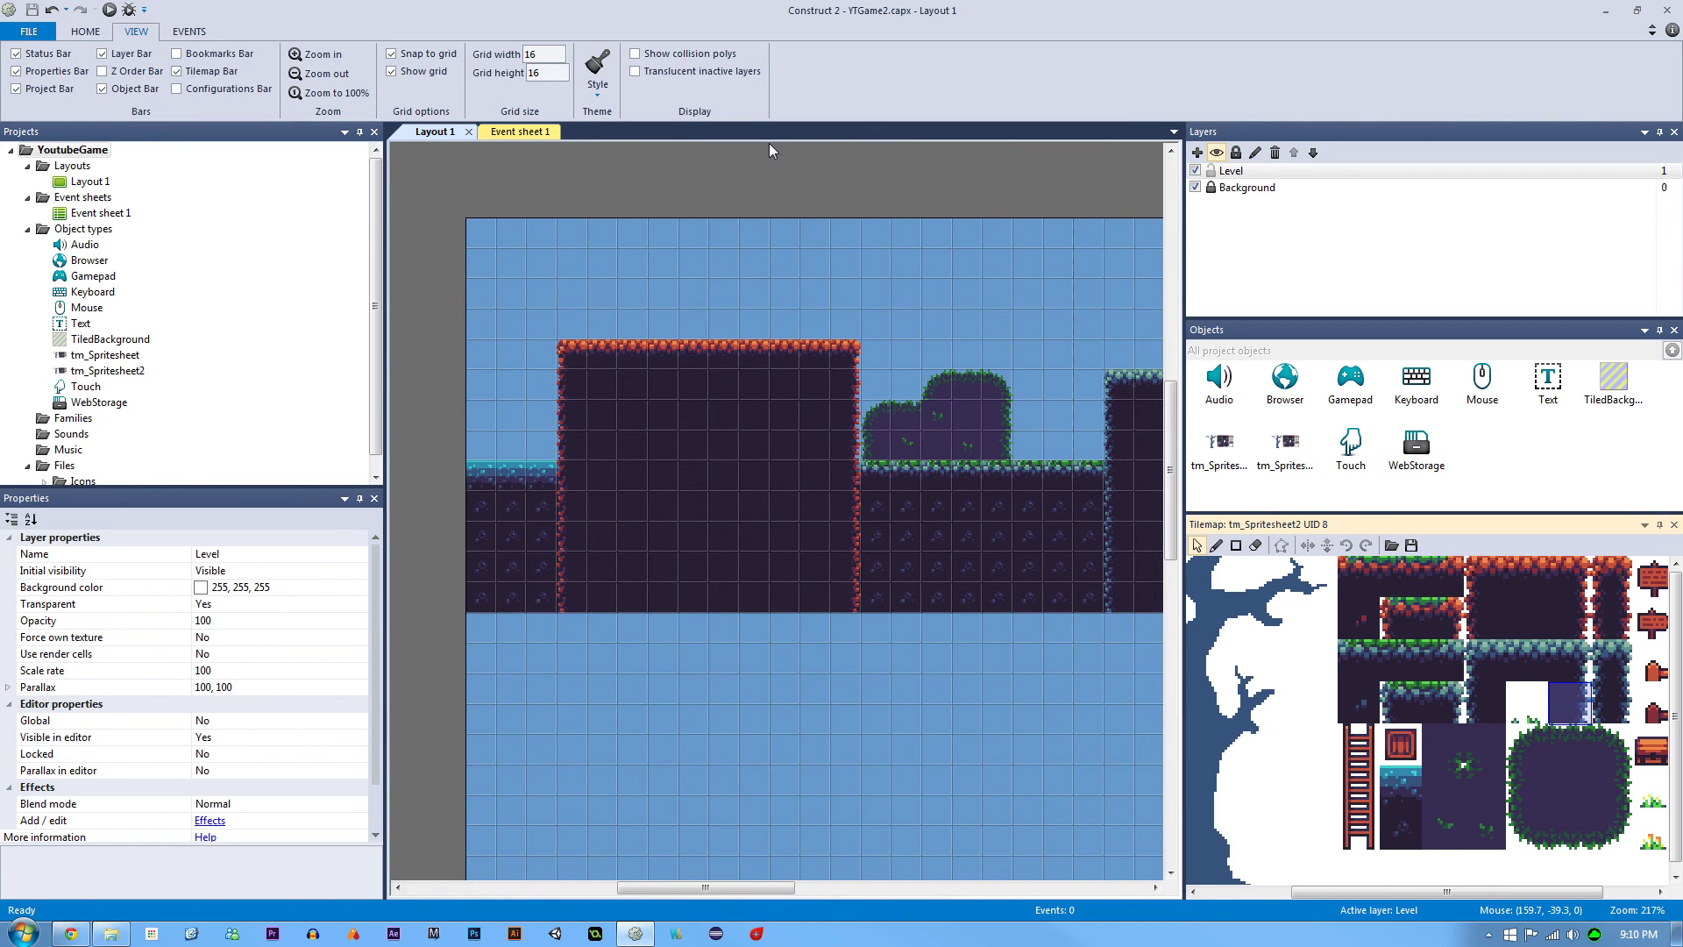
click(849, 189)
Insert a new Sprite into the layout and browse the Desktop for its image file.
double_click(807, 177)
double_click(782, 387)
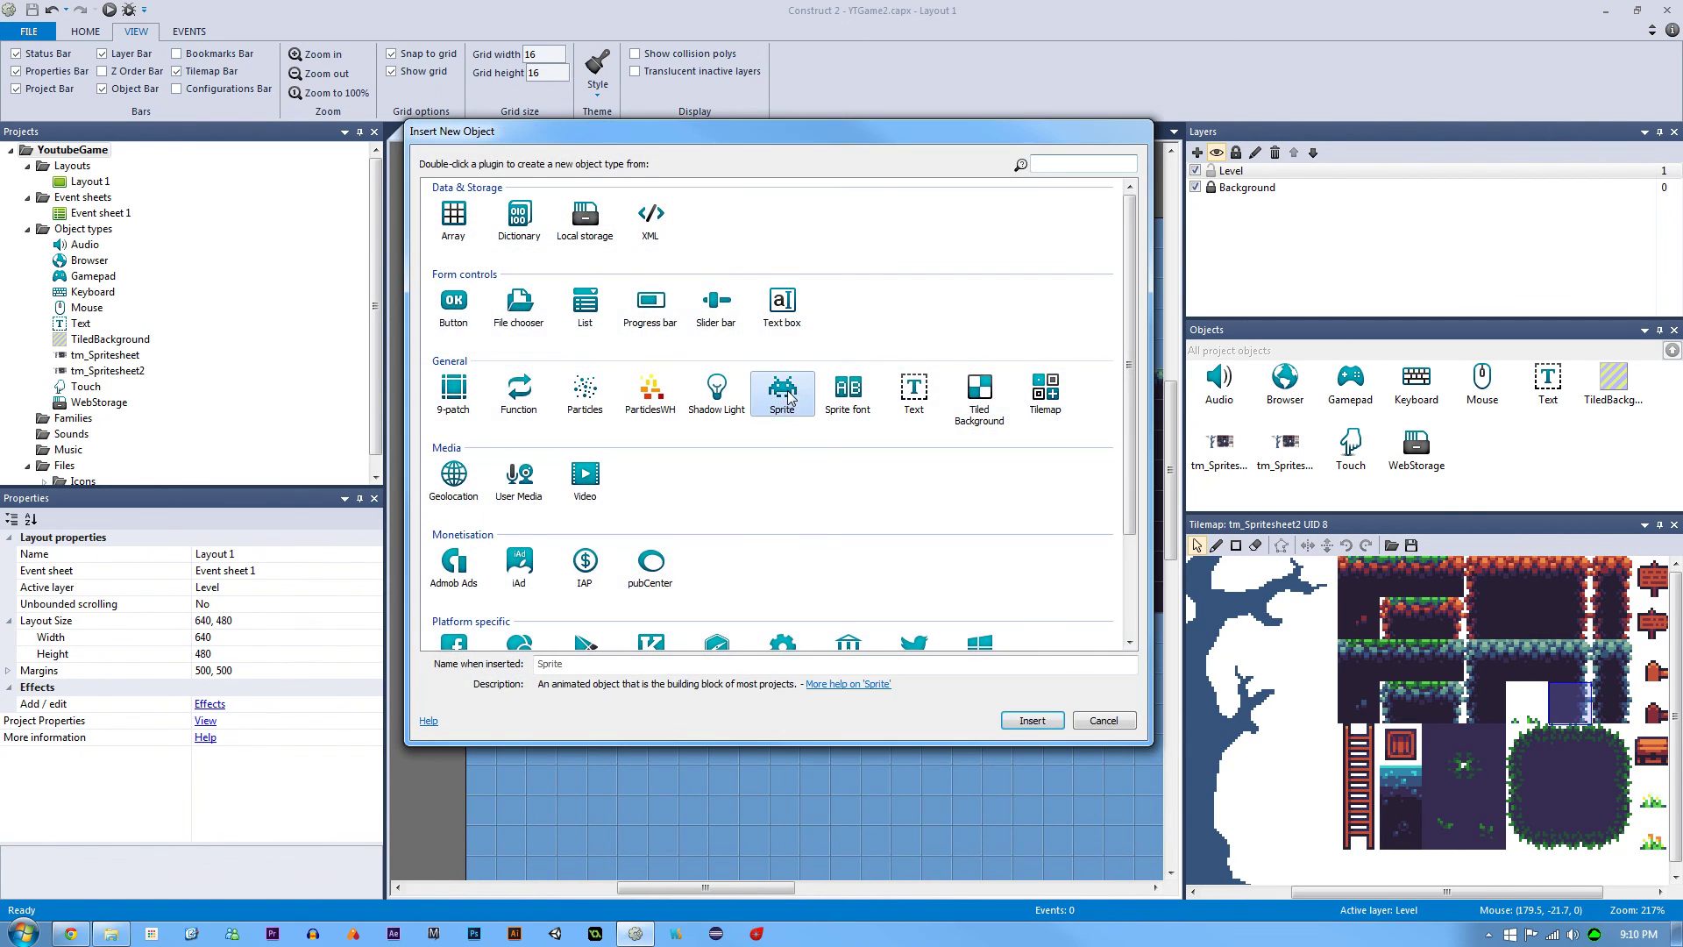
click(785, 330)
click(230, 126)
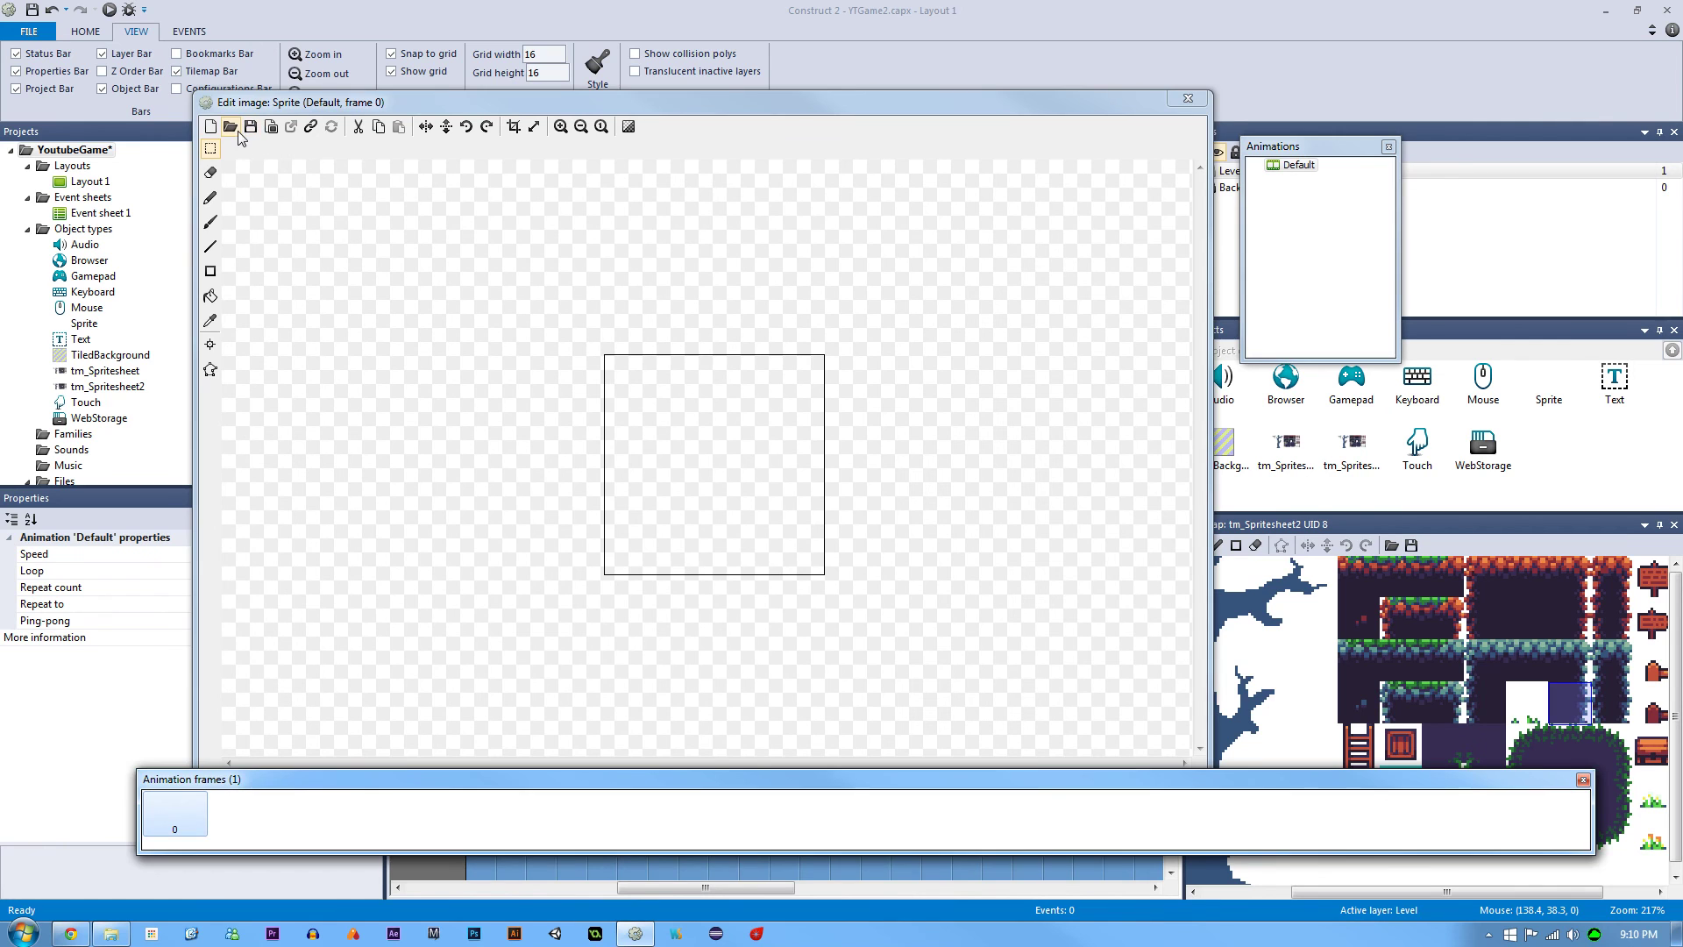
drag(1367, 449, 1383, 597)
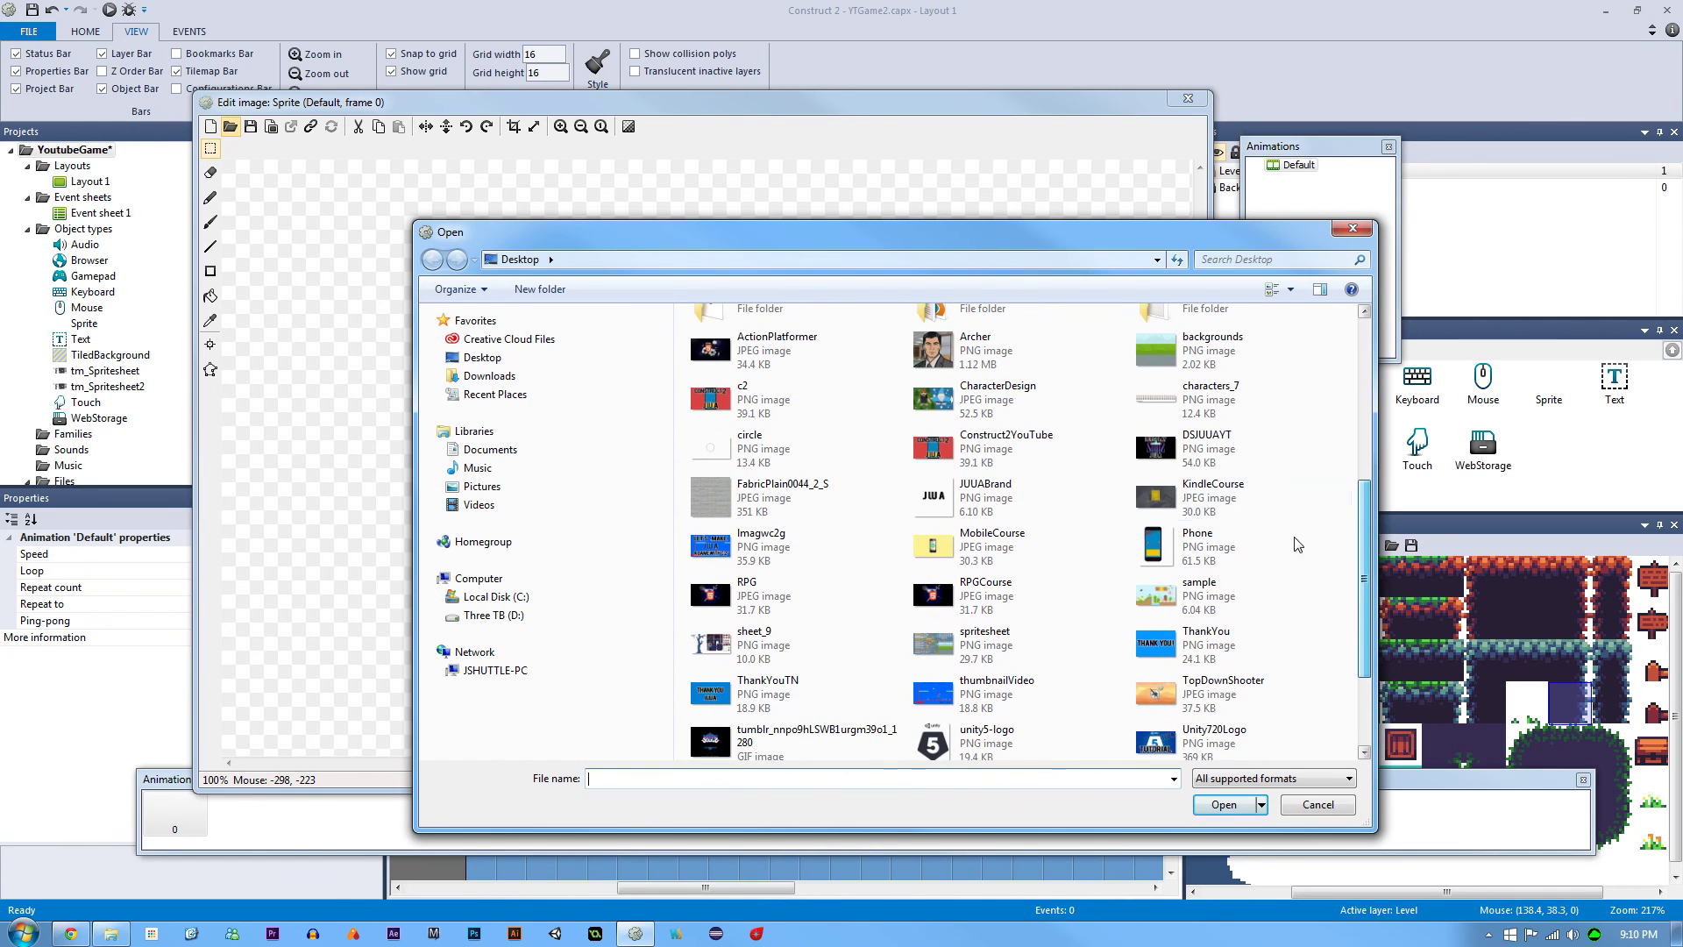
Load the 736×128 characters_7 sprite sheet into the sprite's Default frame 0.
double_click(1209, 399)
scroll(955, 298, up, 4)
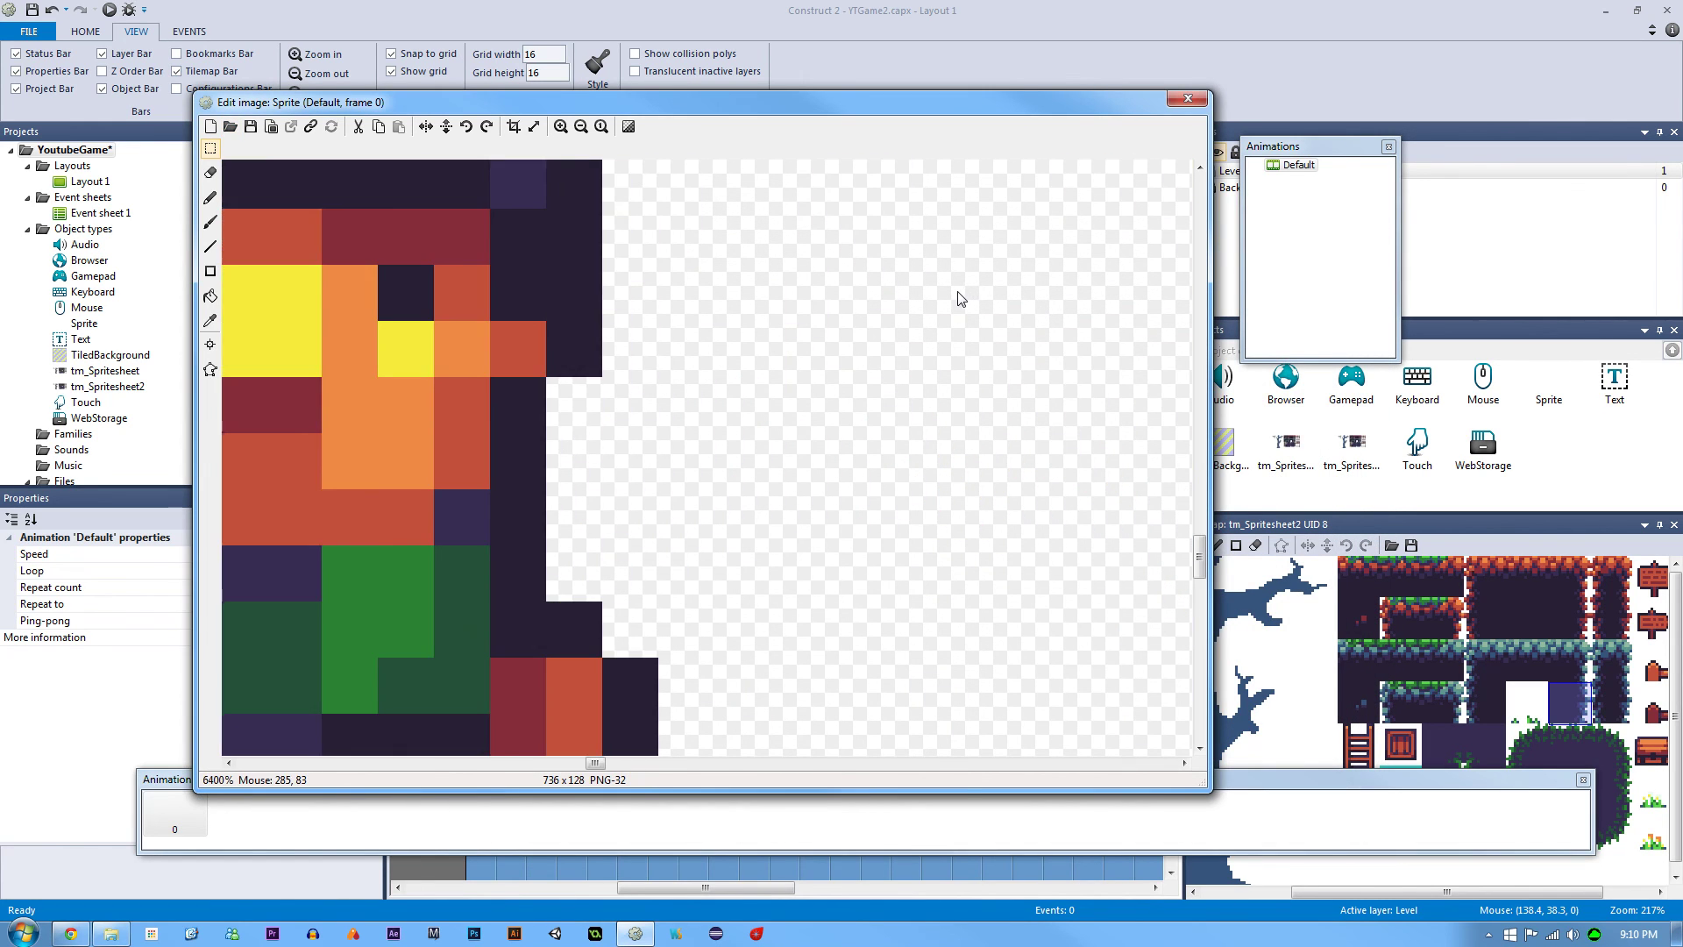
scroll(958, 293, down, 5)
scroll(849, 296, up, 2)
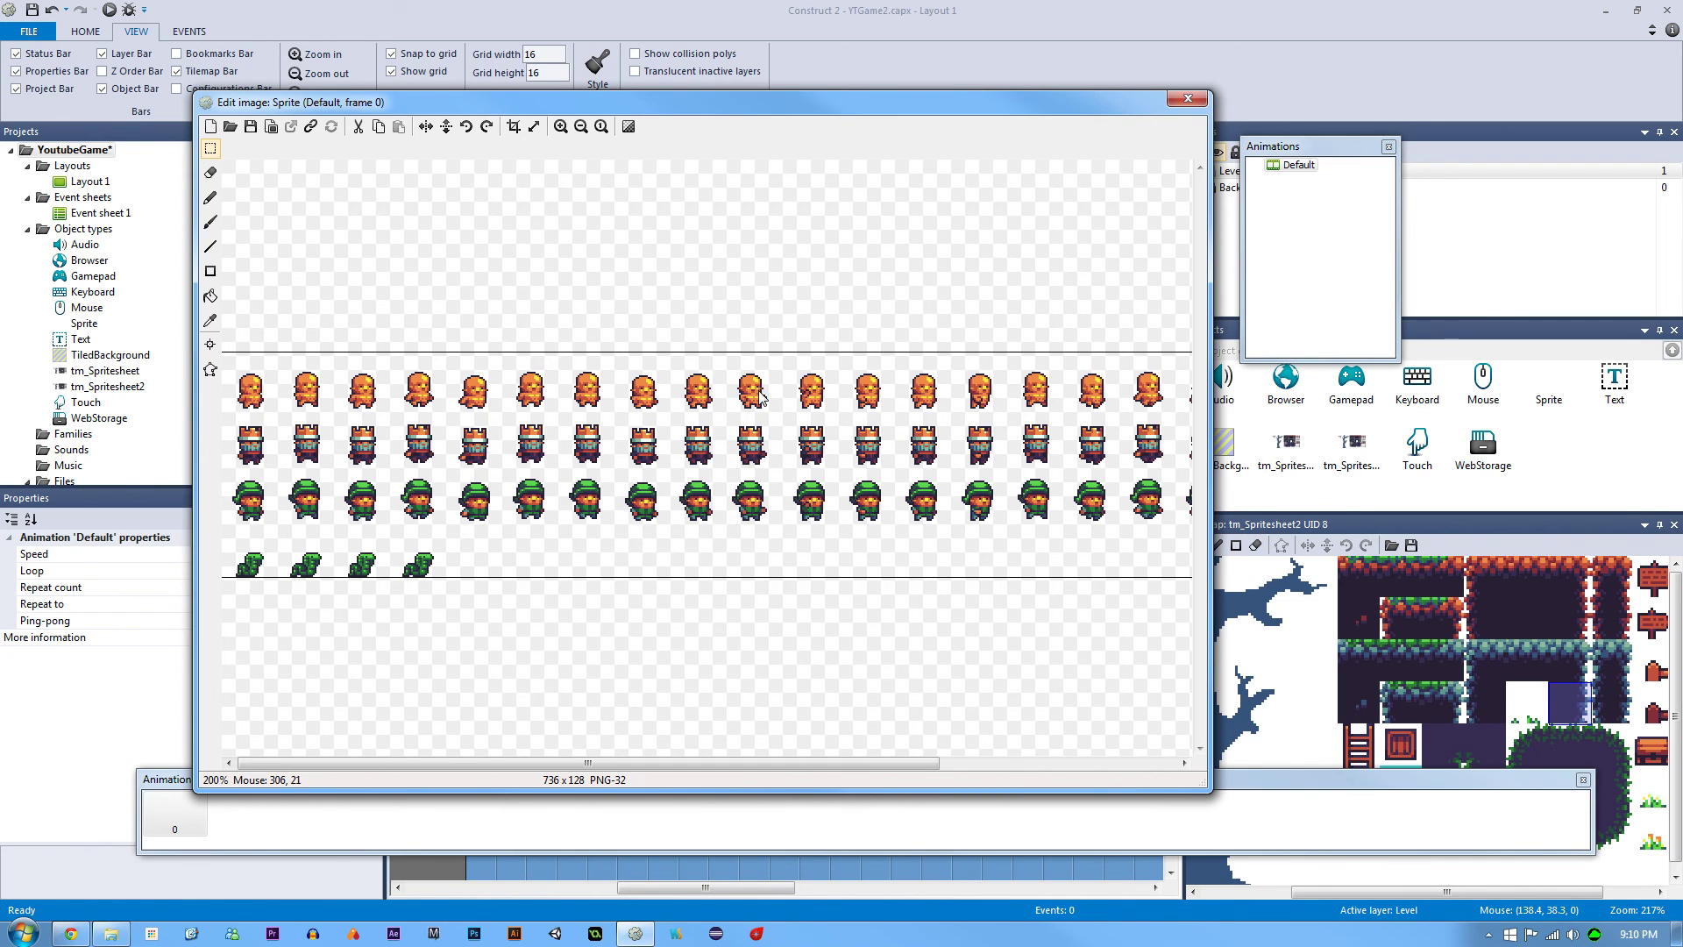
scroll(760, 396, down, 1)
scroll(761, 398, up, 2)
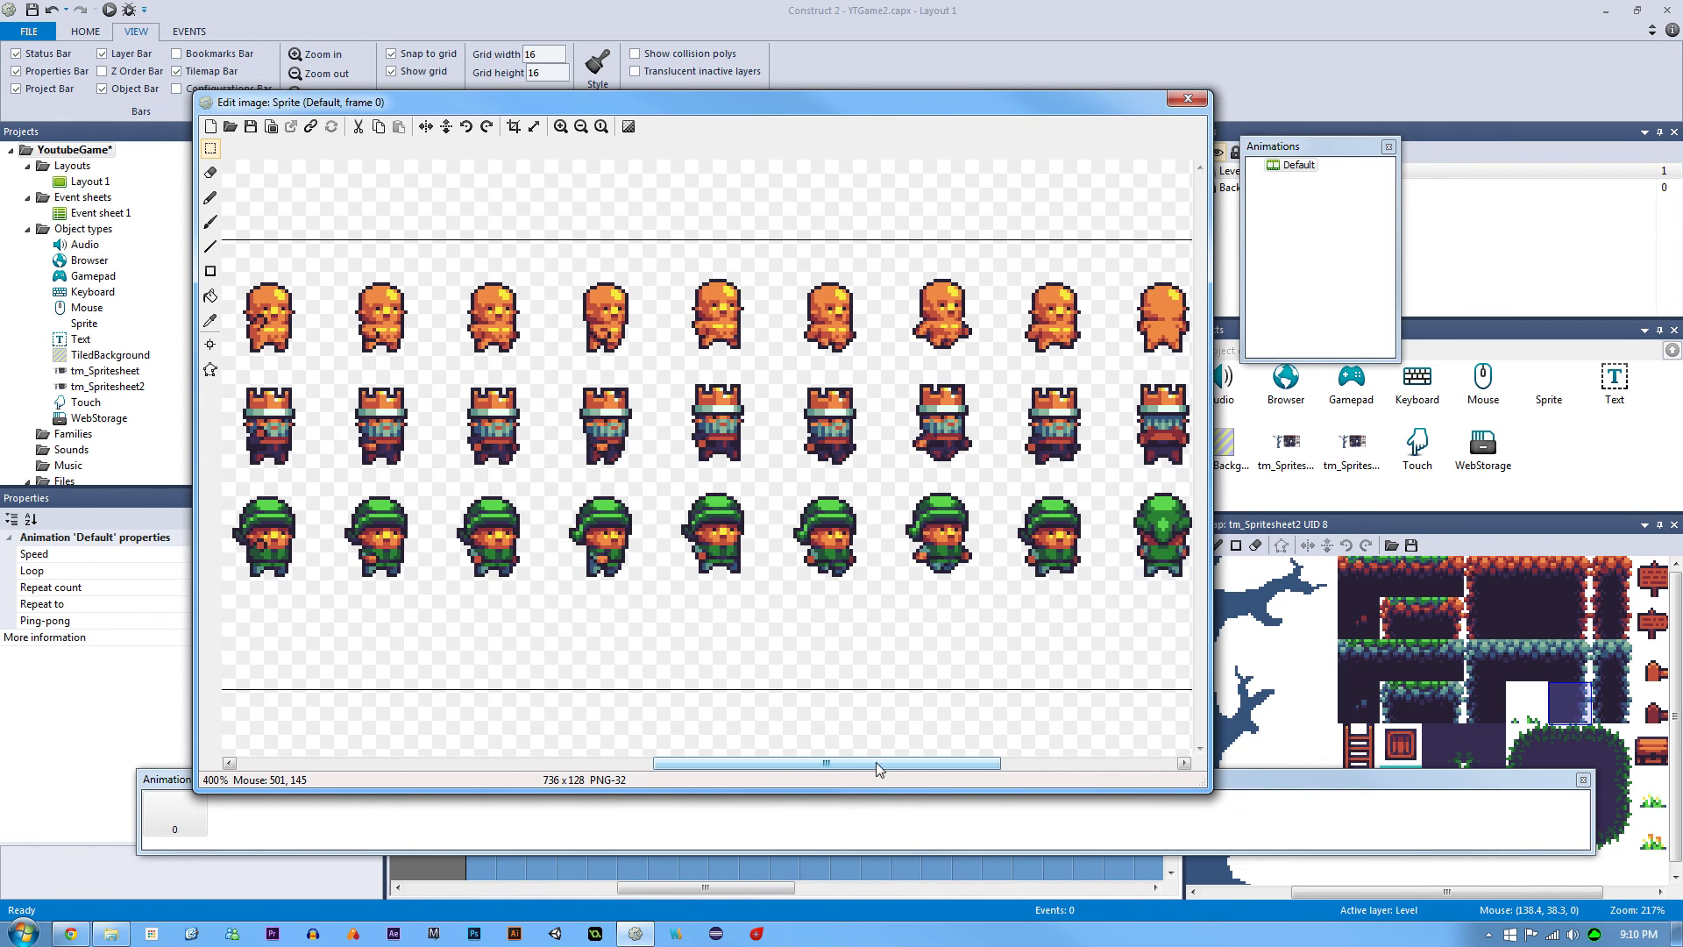
drag(876, 761, 439, 730)
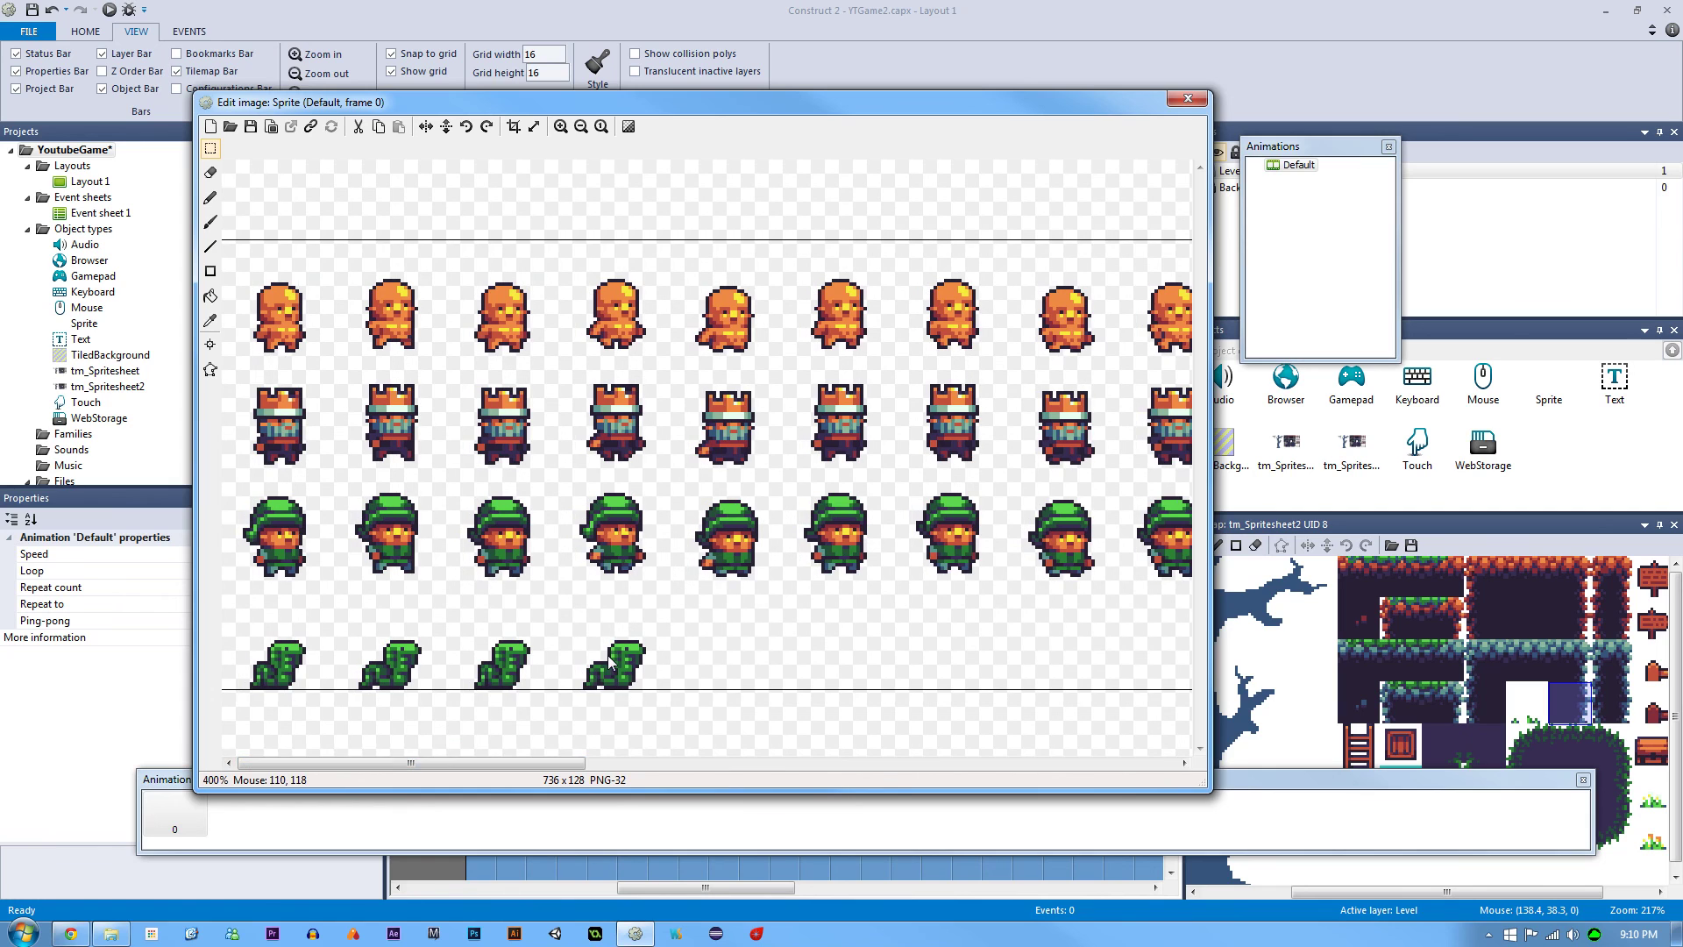
scroll(610, 652, down, 2)
scroll(613, 655, up, 1)
scroll(444, 529, down, 1)
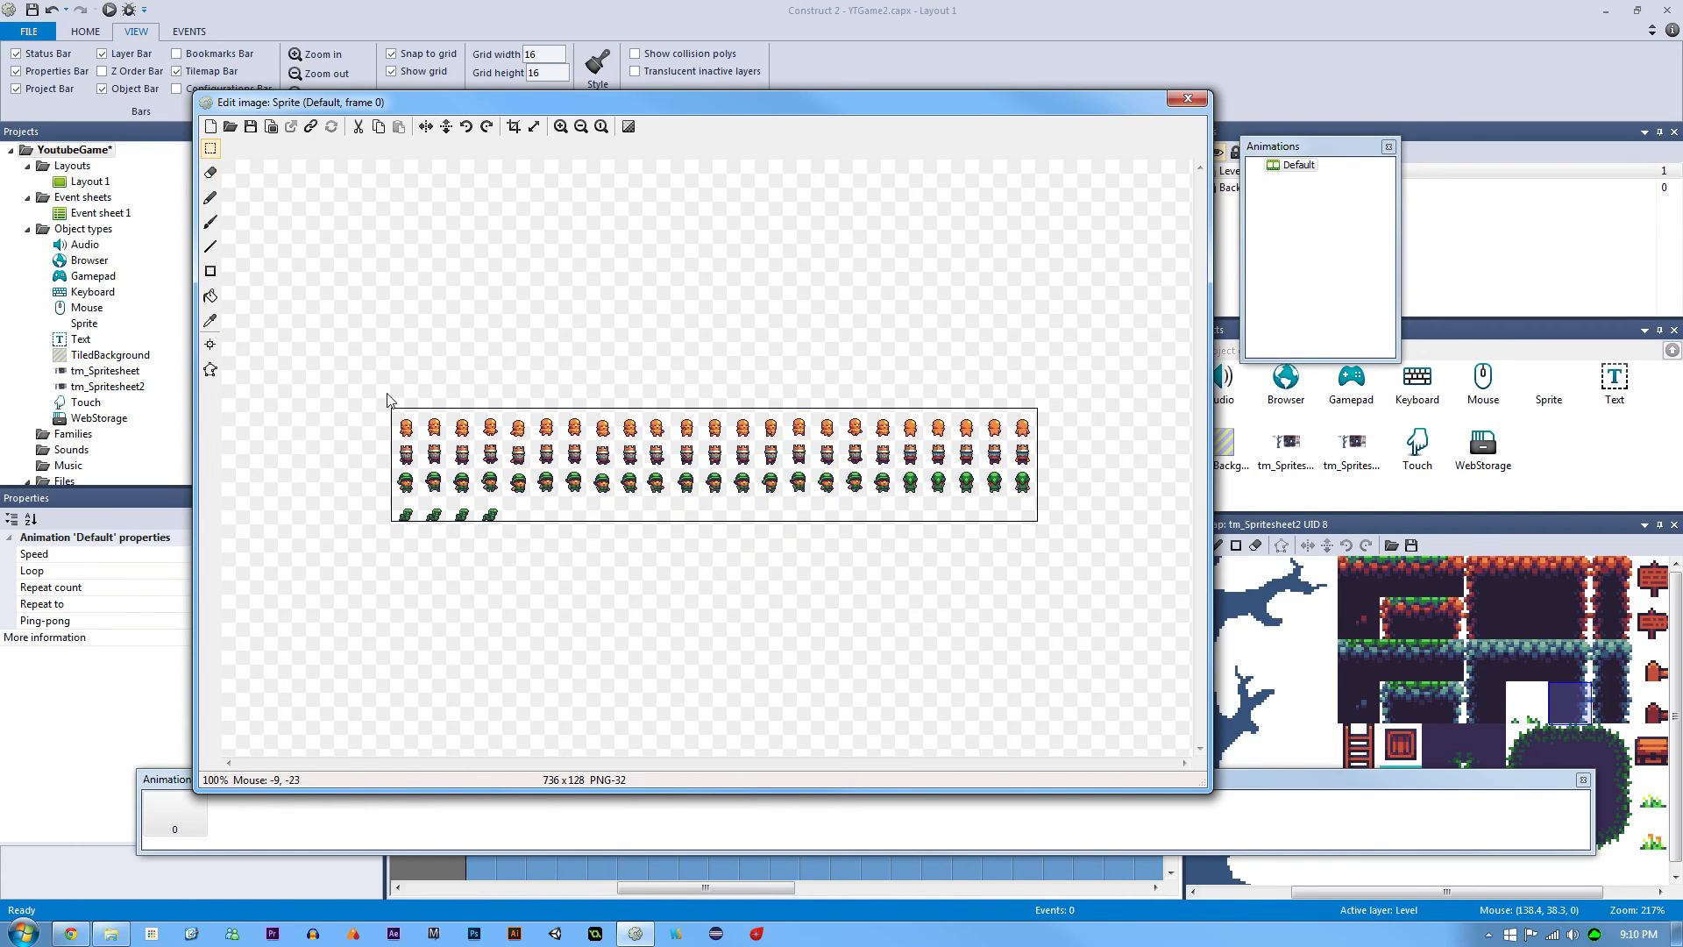
Delete the orange and green character rows and crop the image to the king row.
drag(383, 402, 1083, 449)
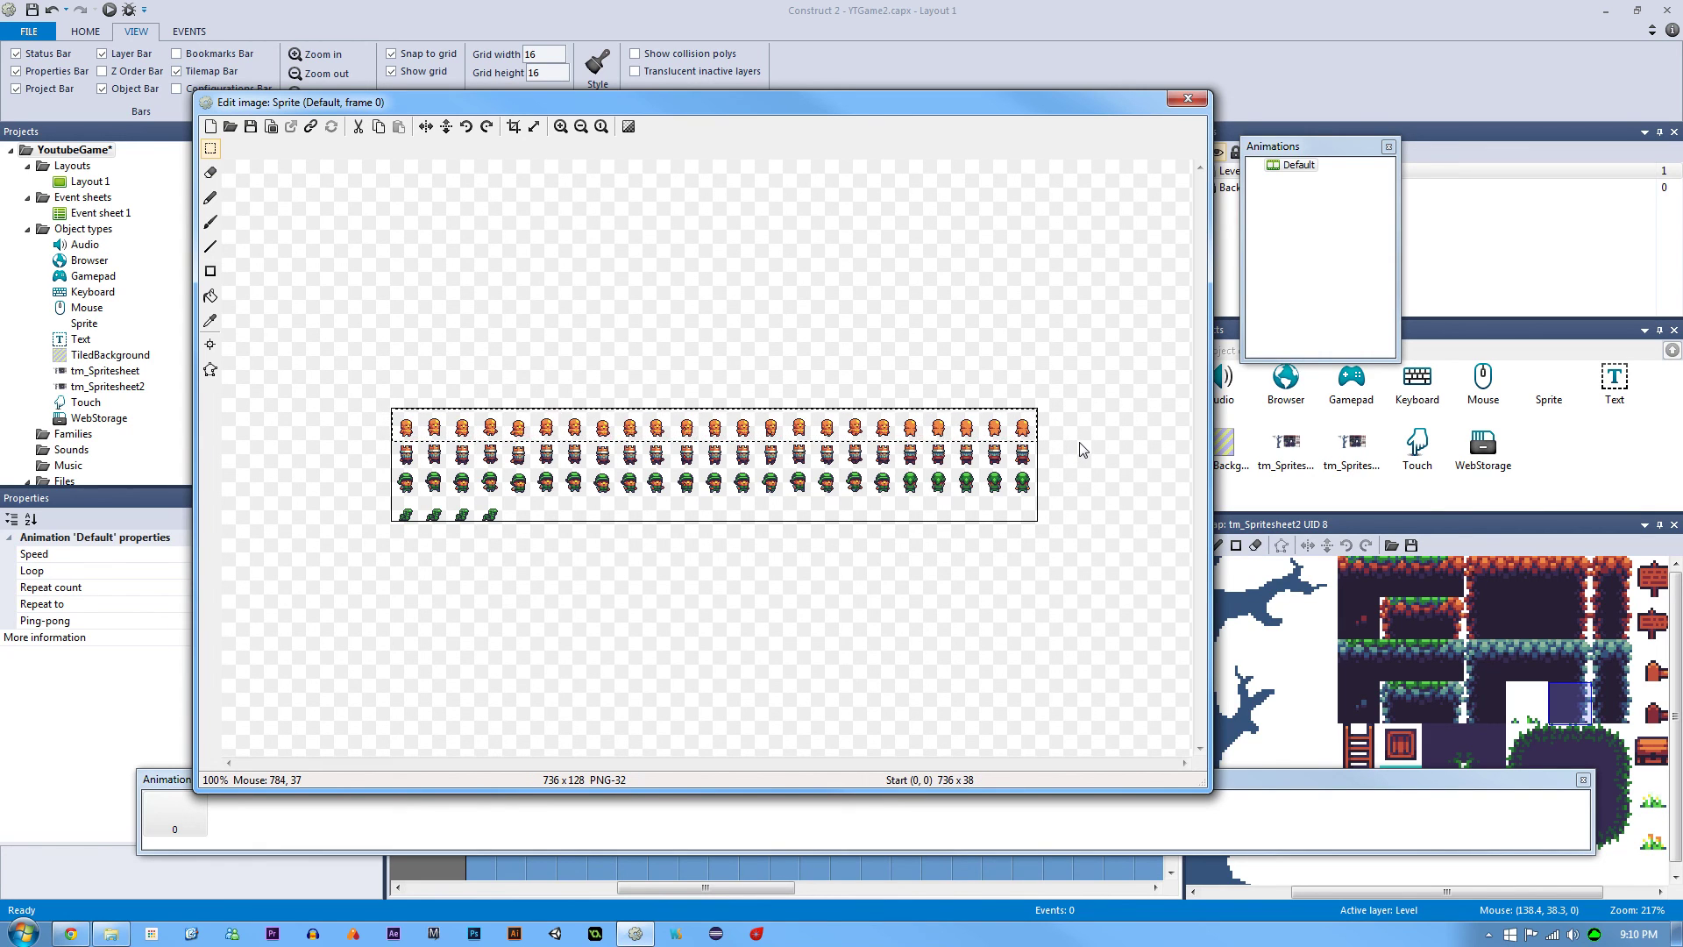
key(Delete)
drag(395, 478, 1063, 558)
key(Delete)
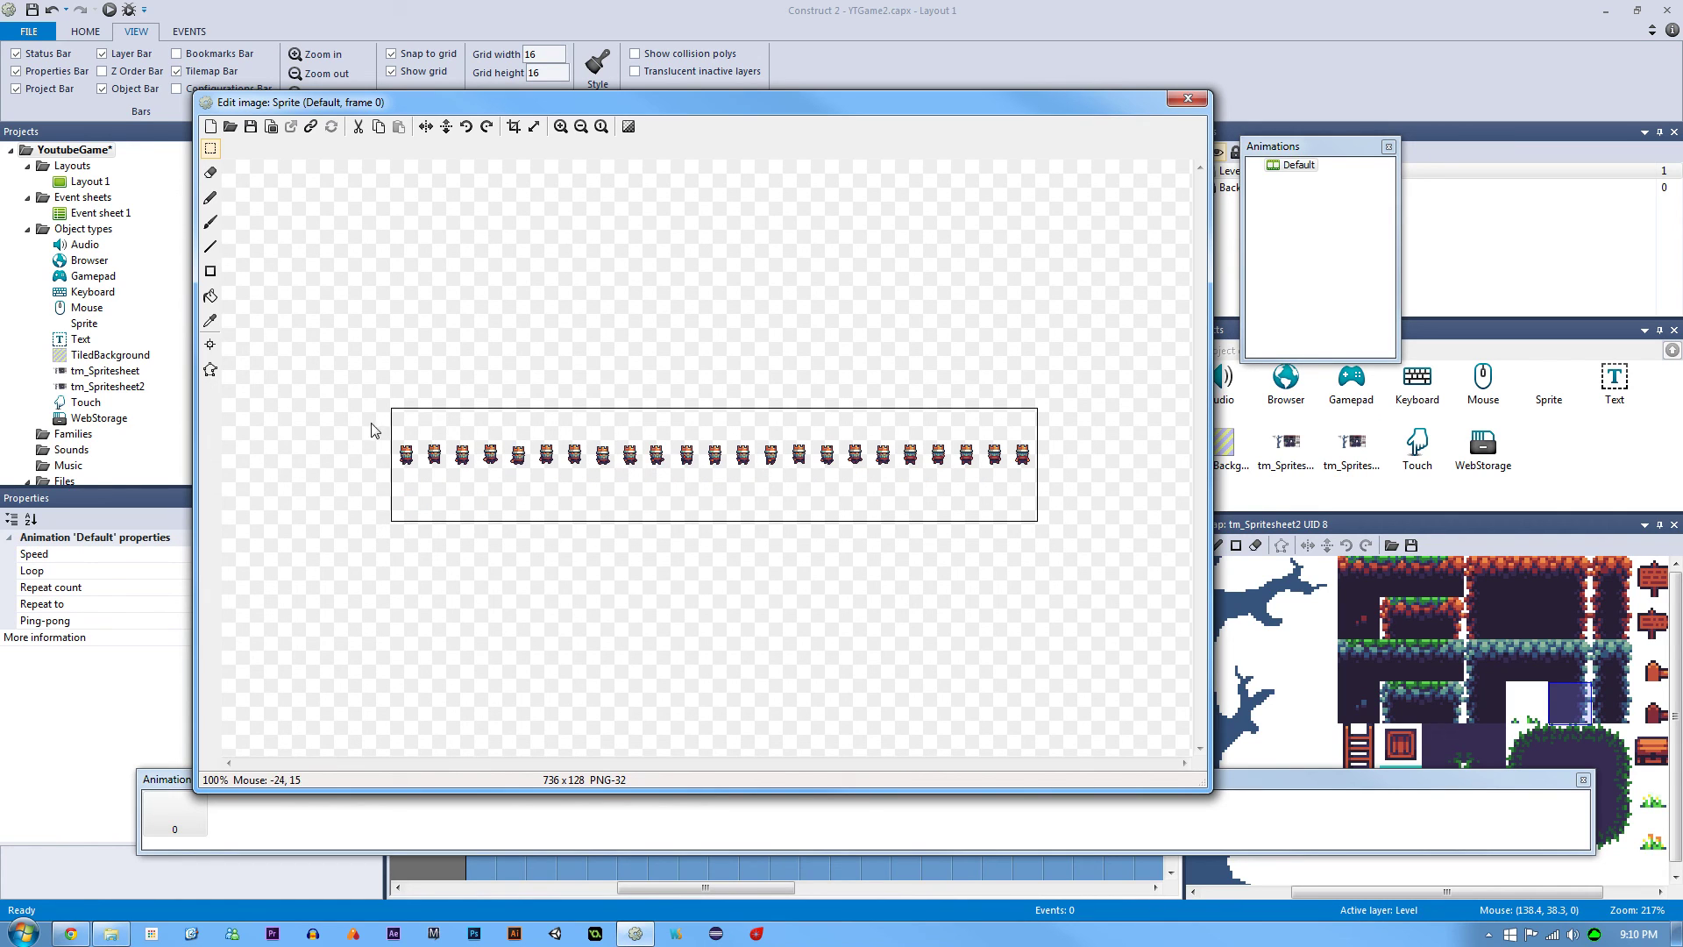
drag(372, 424, 1045, 483)
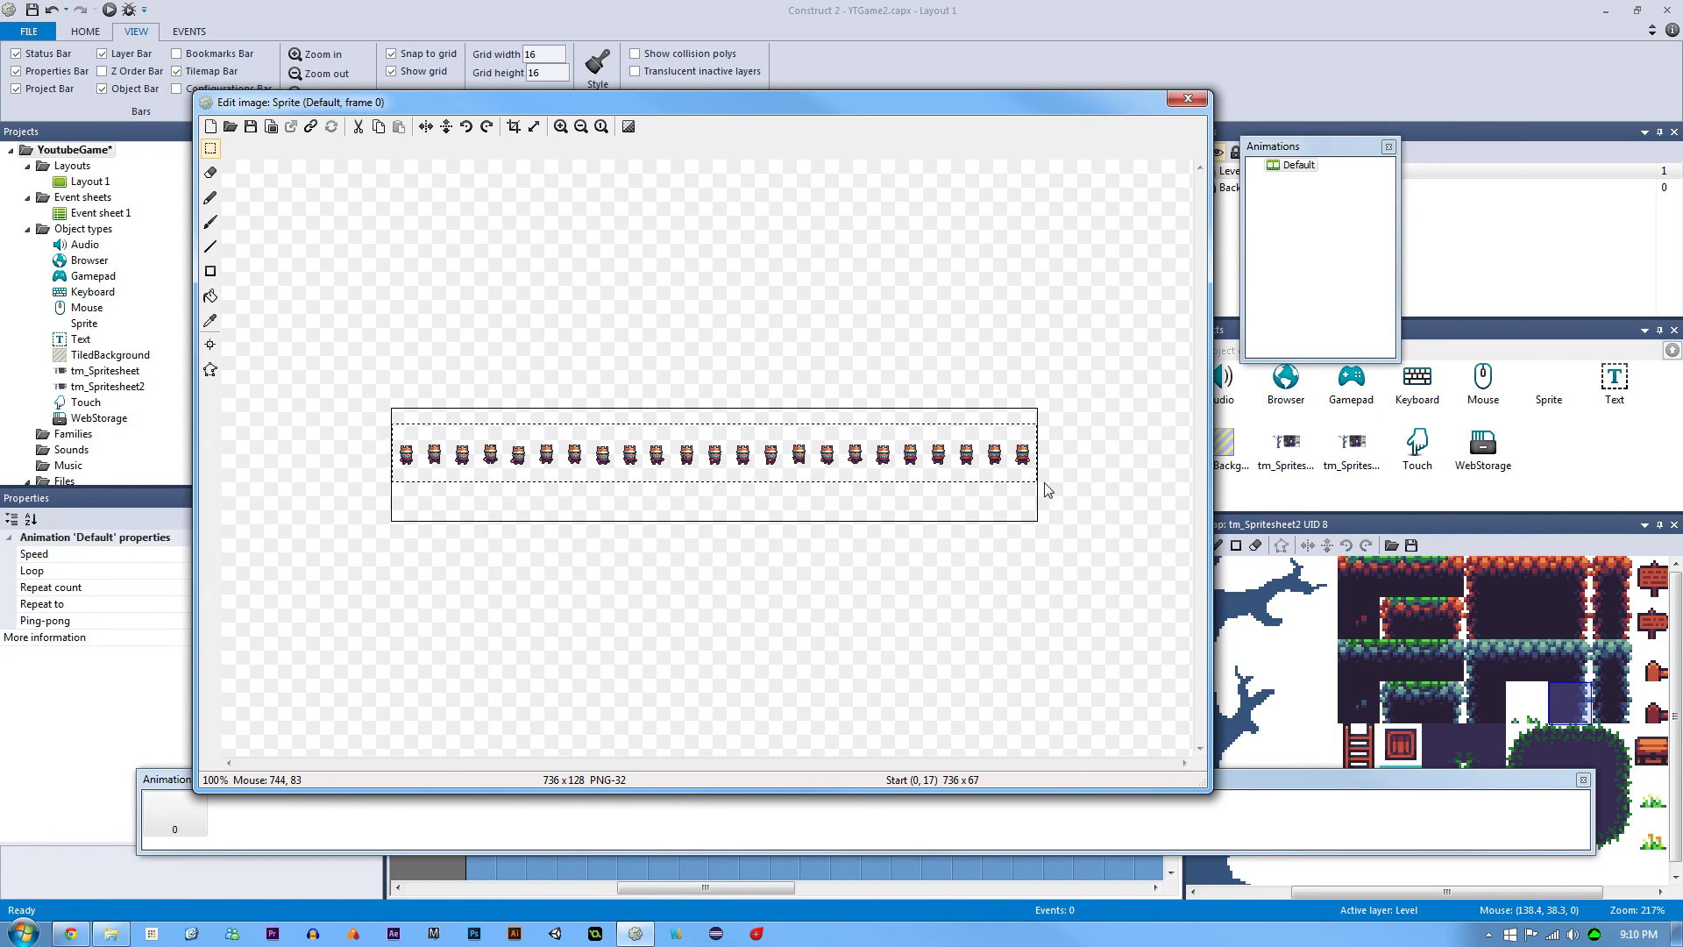
click(515, 128)
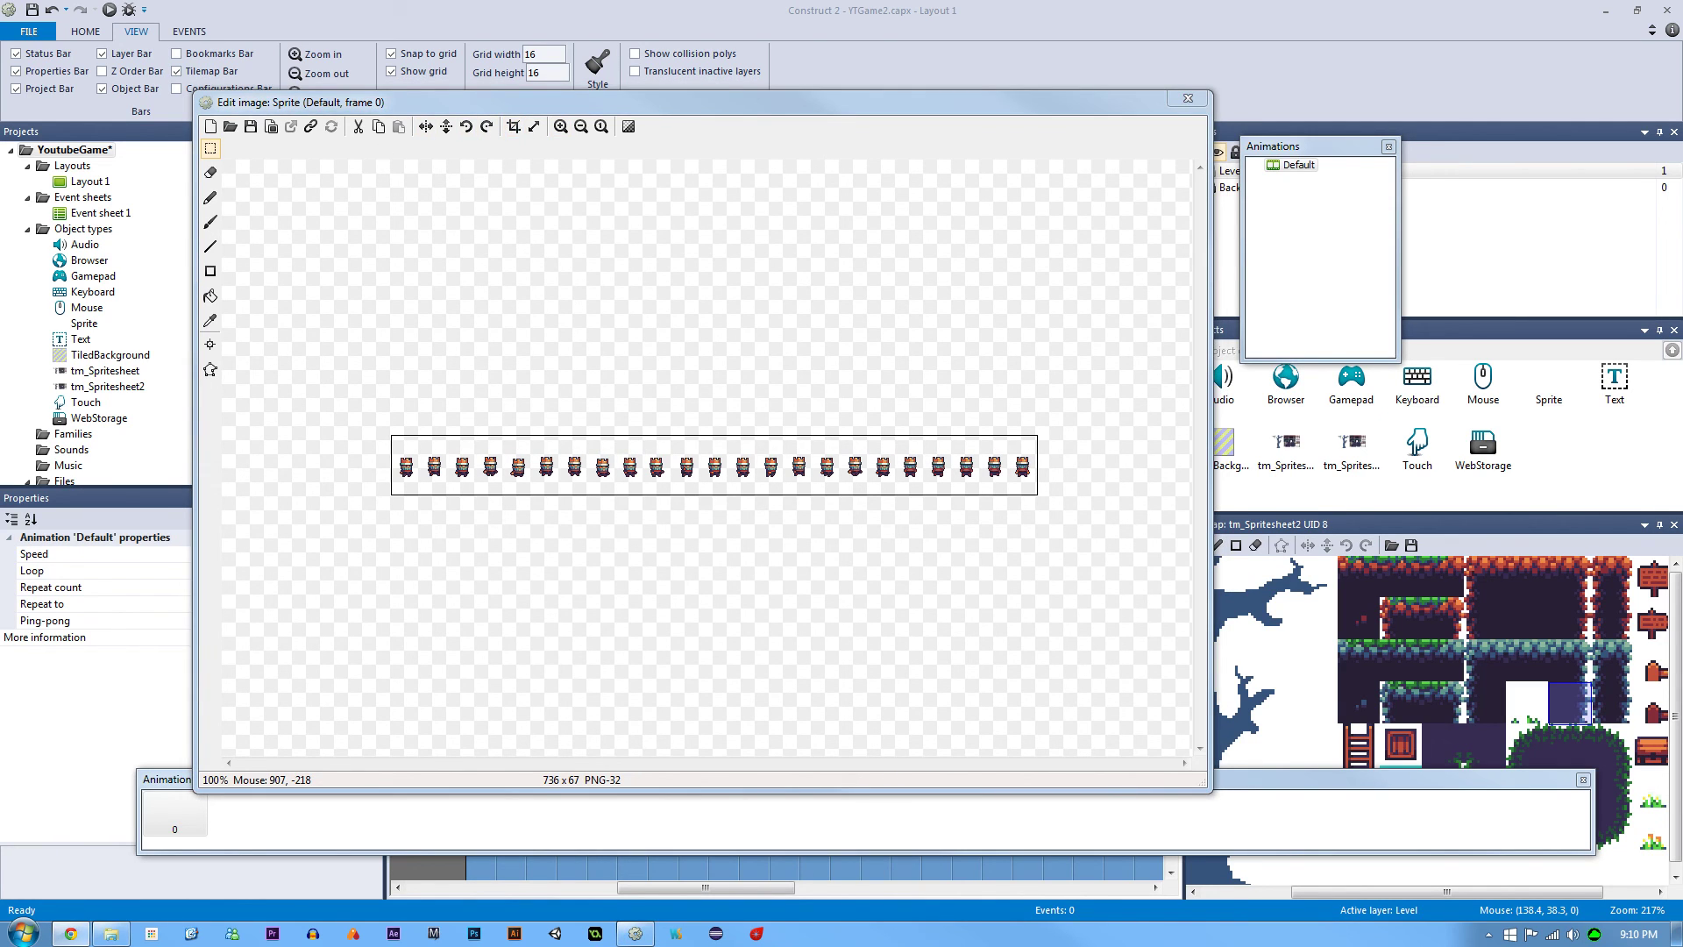
click(636, 373)
scroll(561, 365, up, 4)
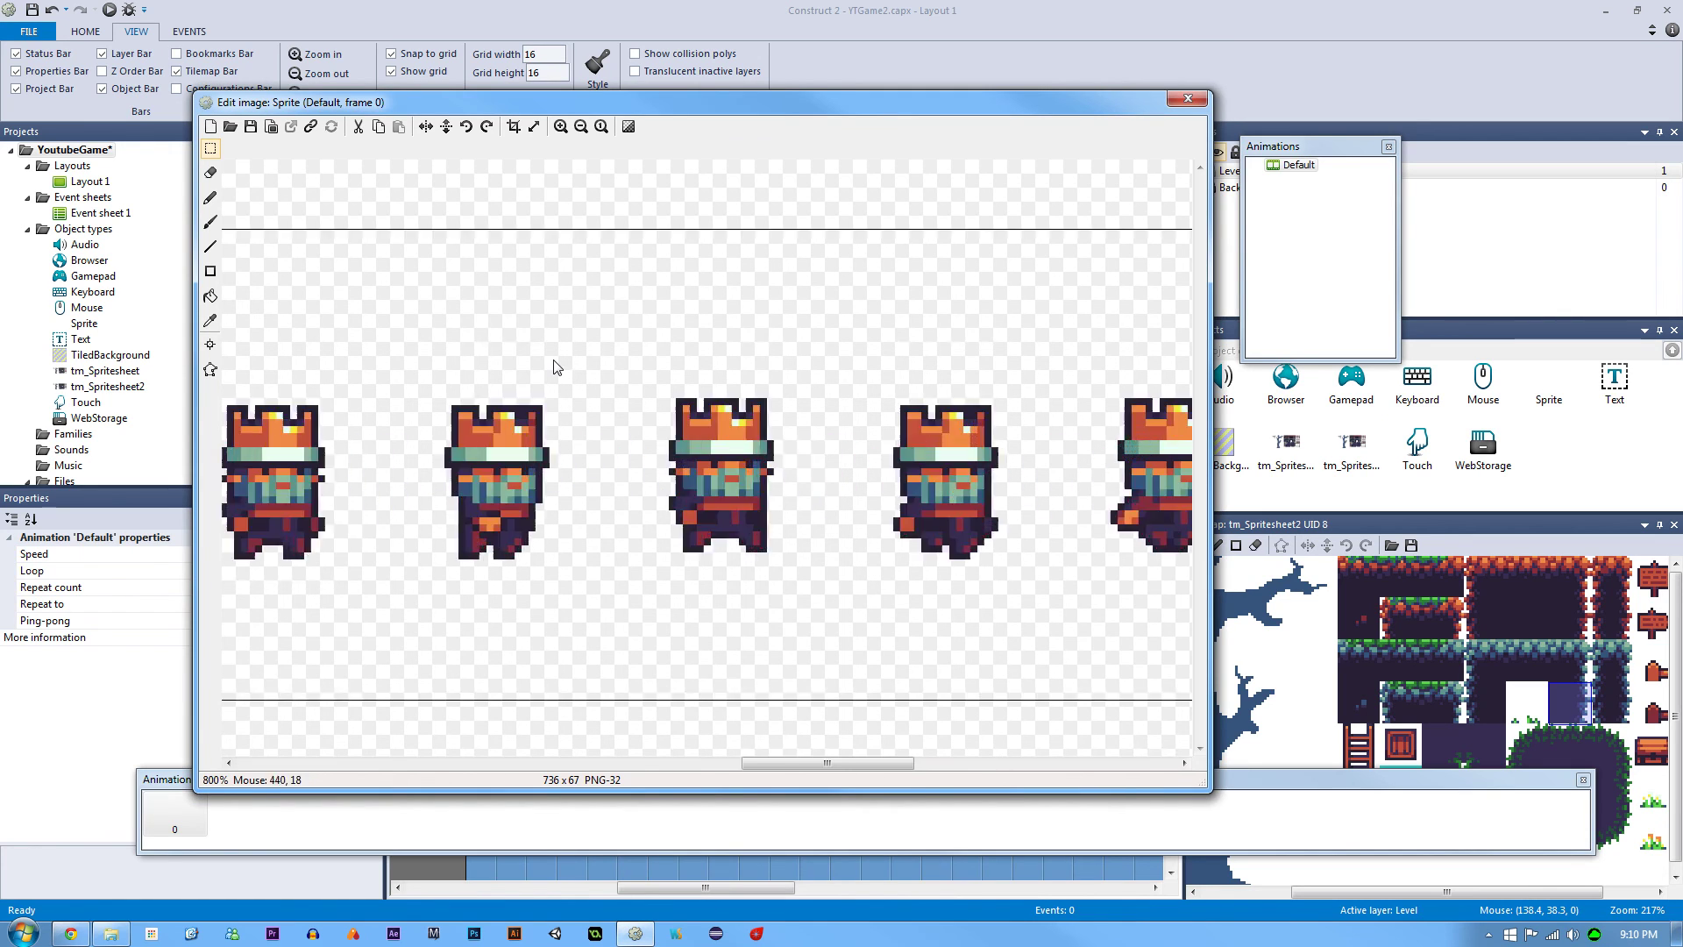
scroll(566, 363, down, 3)
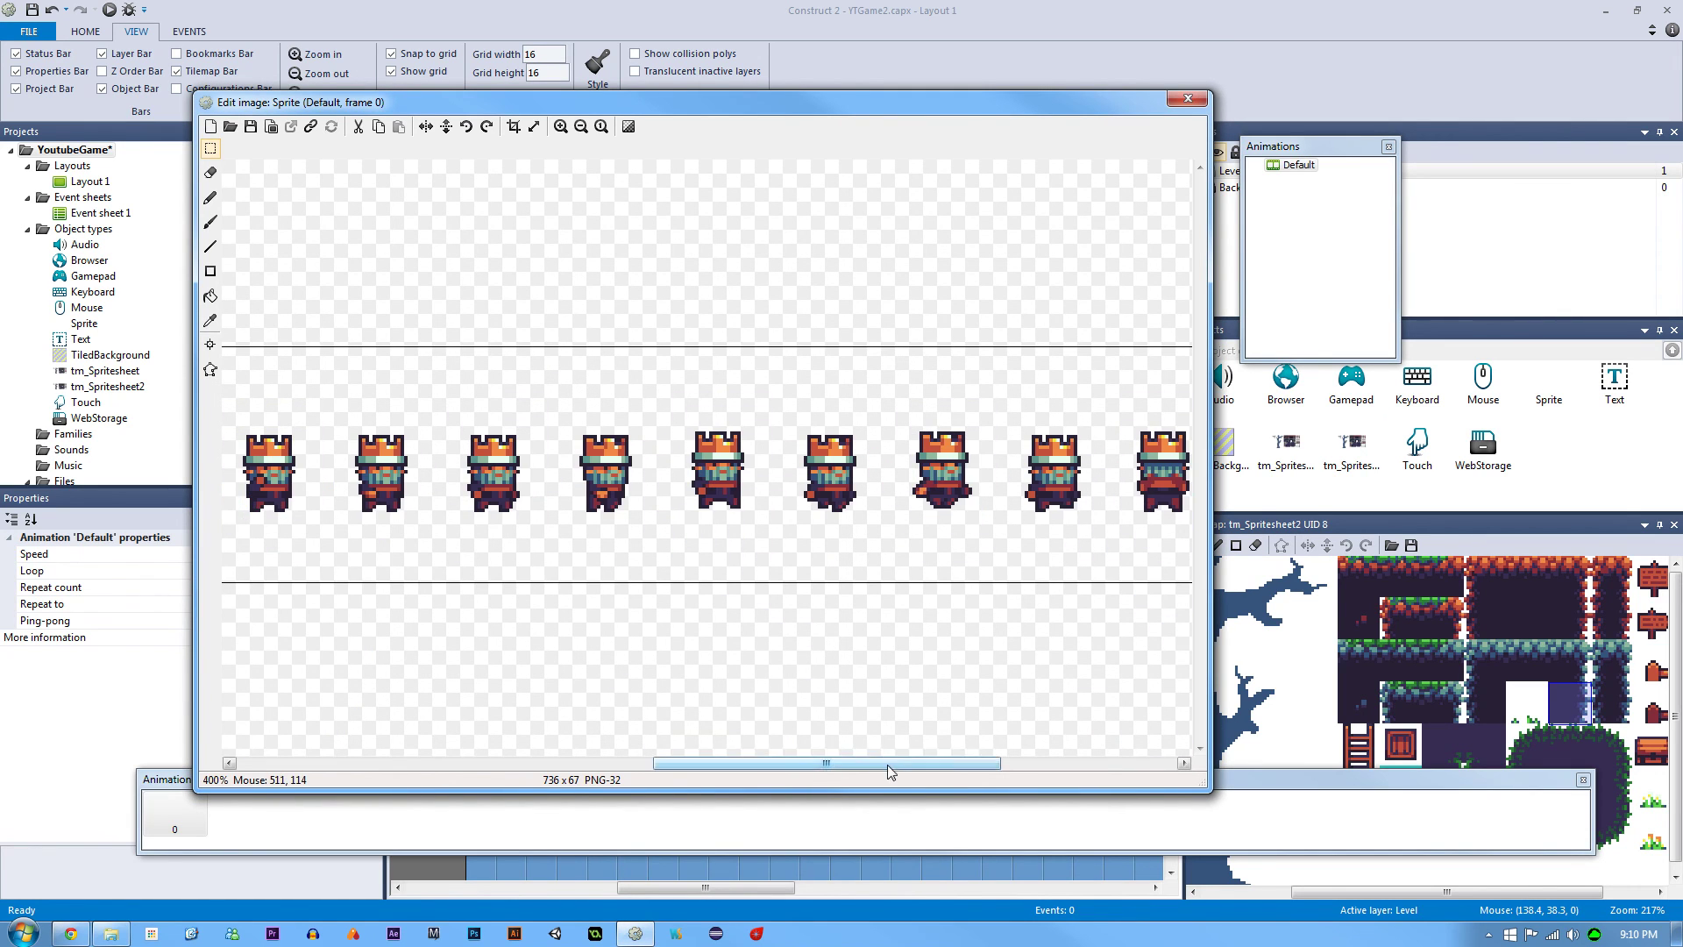
drag(888, 765, 470, 738)
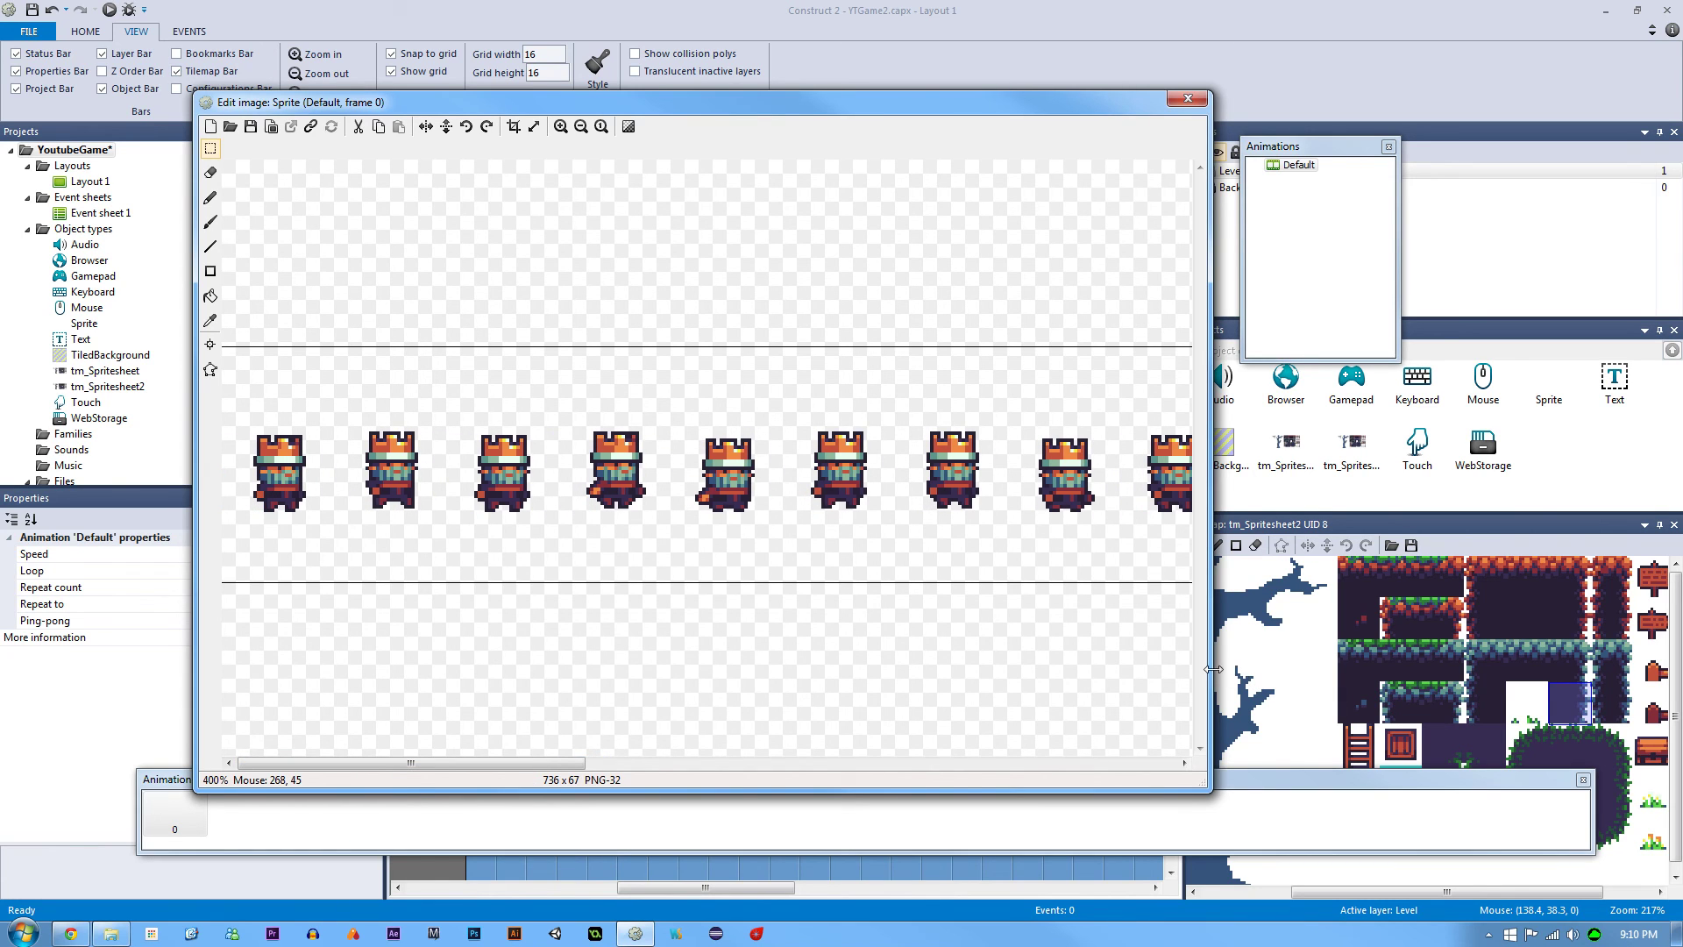
mouse_move(1214, 669)
mouse_down()
mouse_move(1432, 669)
mouse_move(1245, 669)
mouse_up()
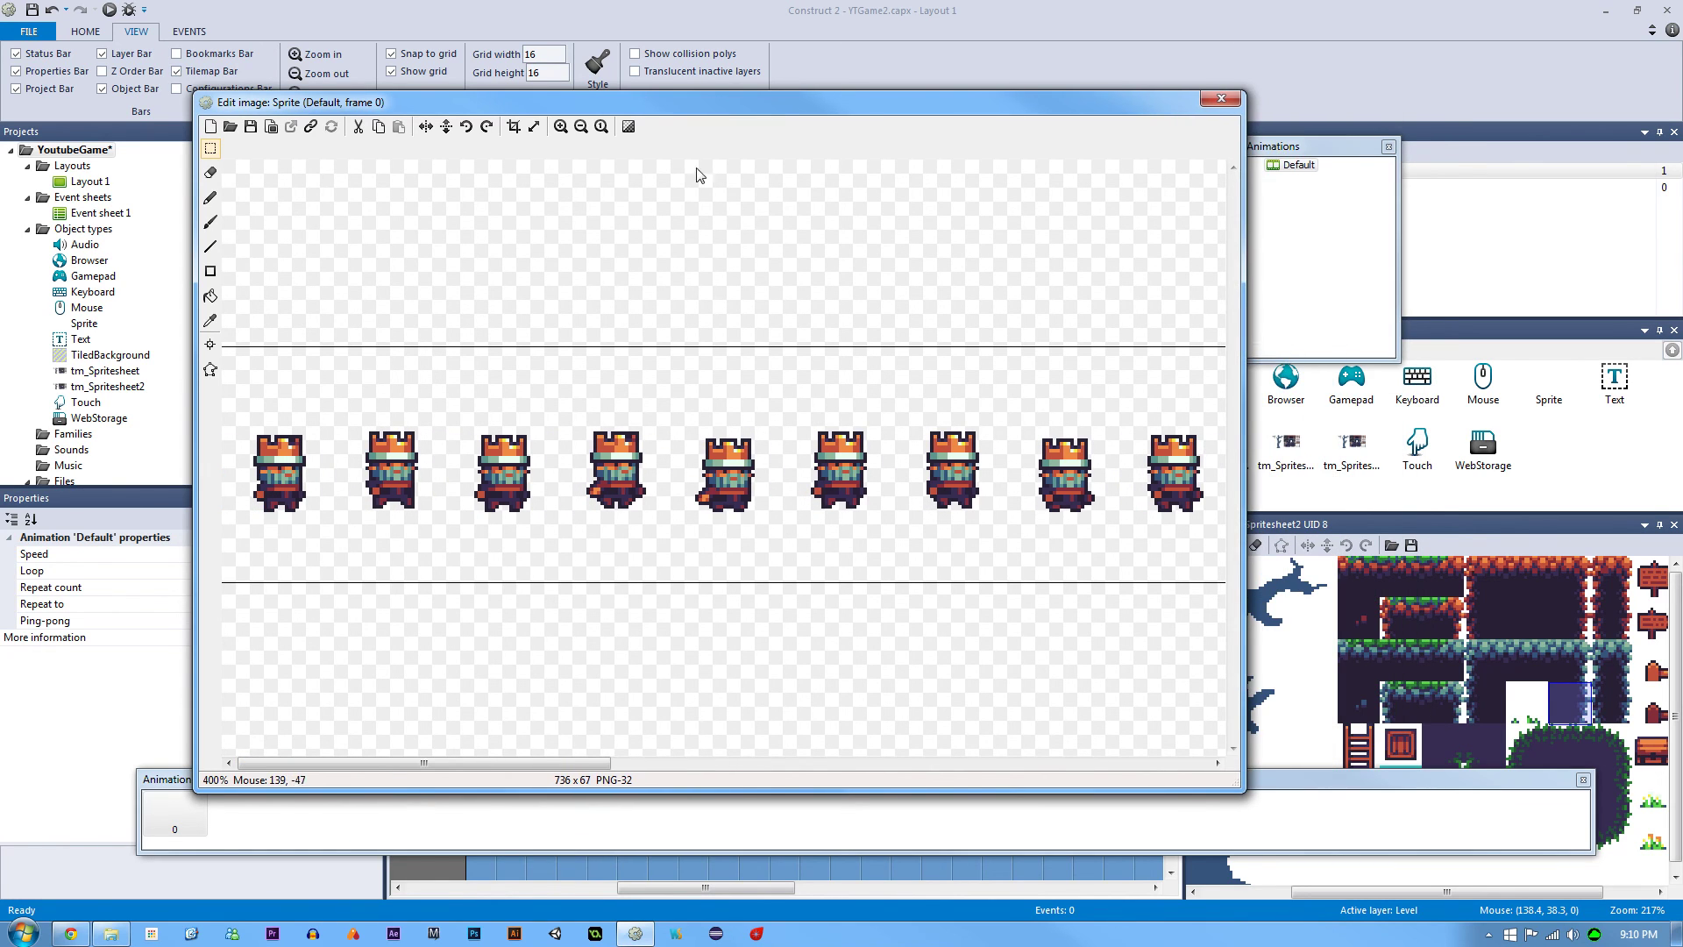
Add a new animation named ID_WALK in the Animations panel and select it.
drag(619, 105, 497, 54)
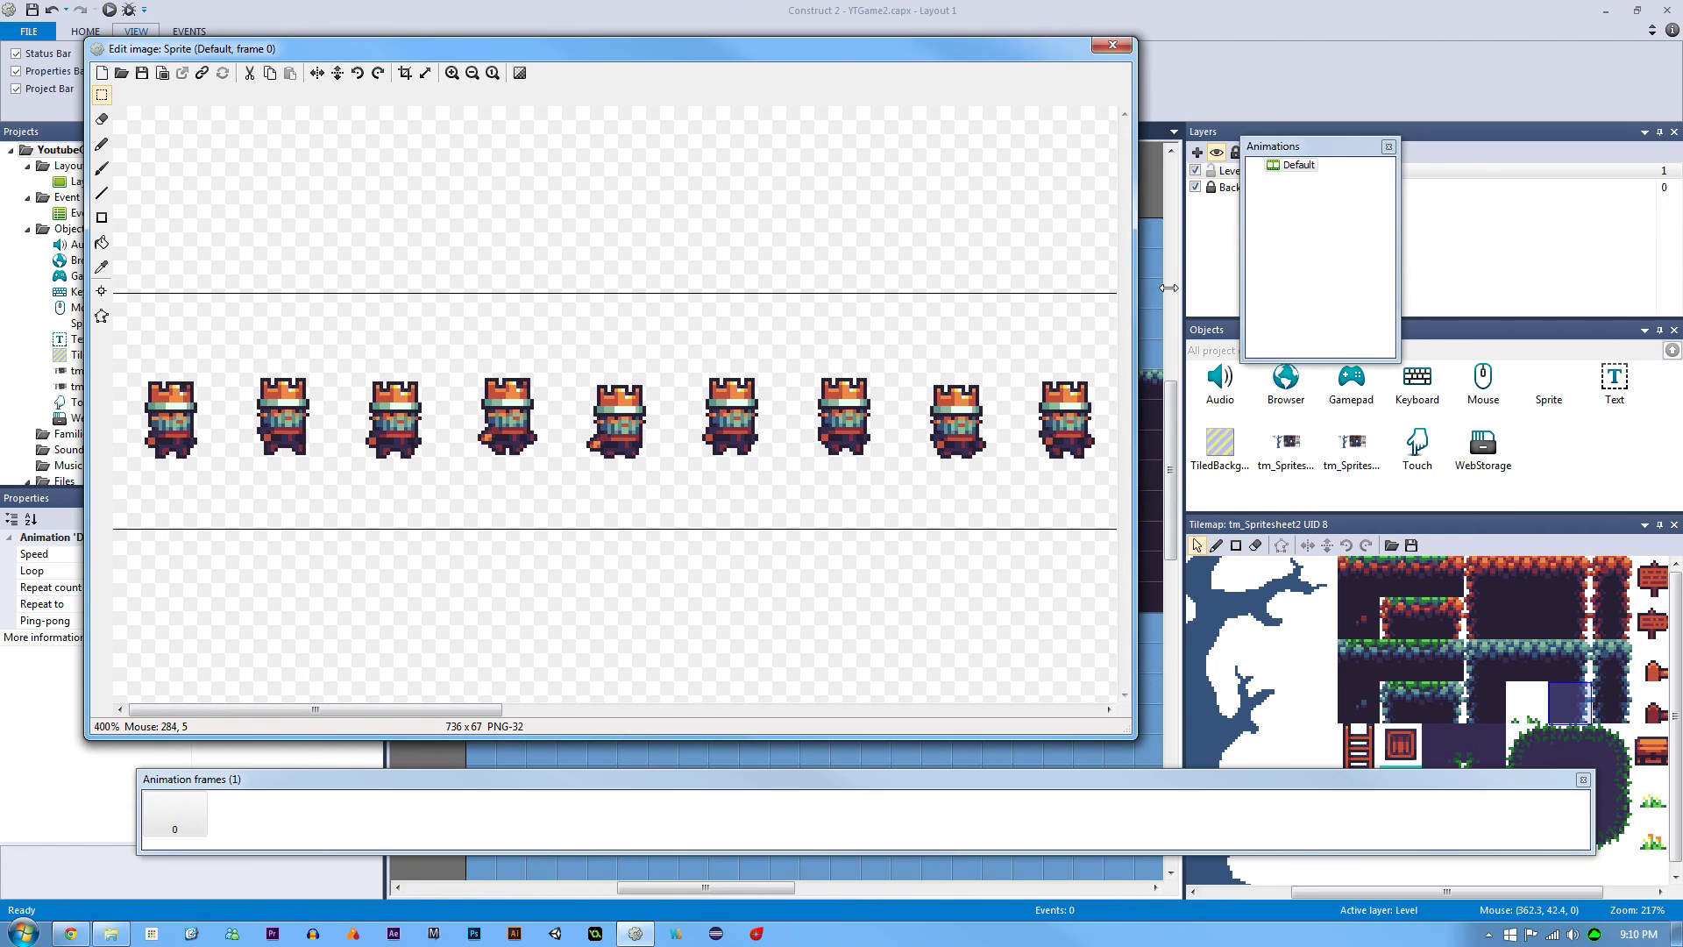
click(1279, 230)
drag(1315, 146, 1246, 155)
right_click(1236, 216)
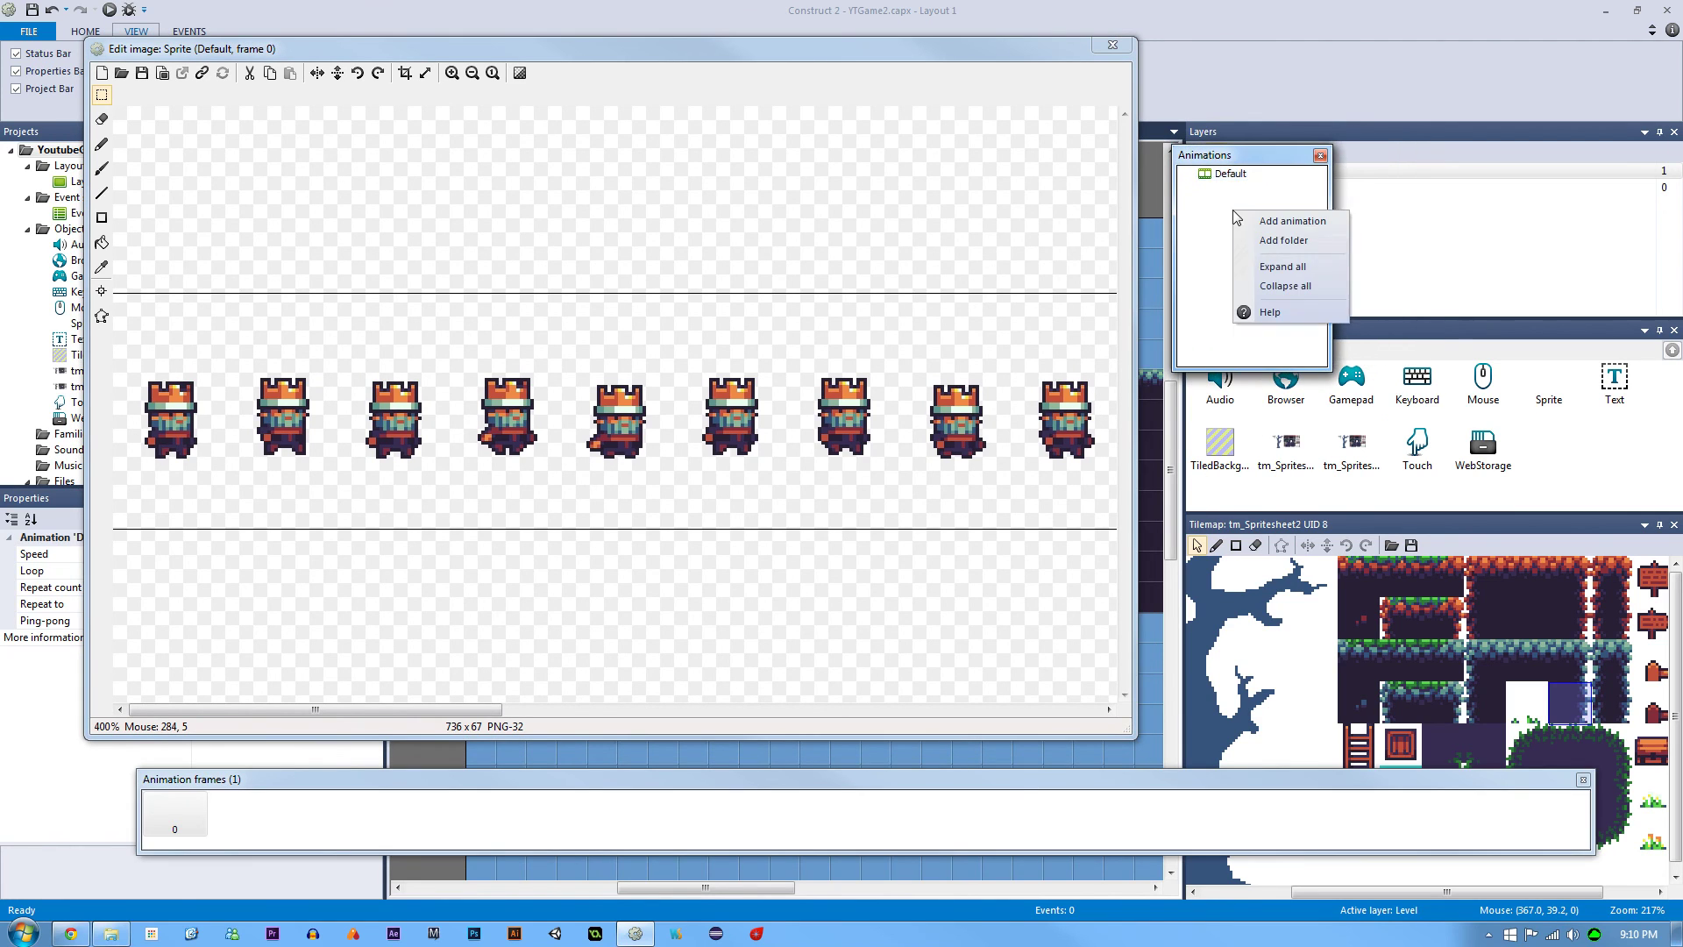
click(1289, 220)
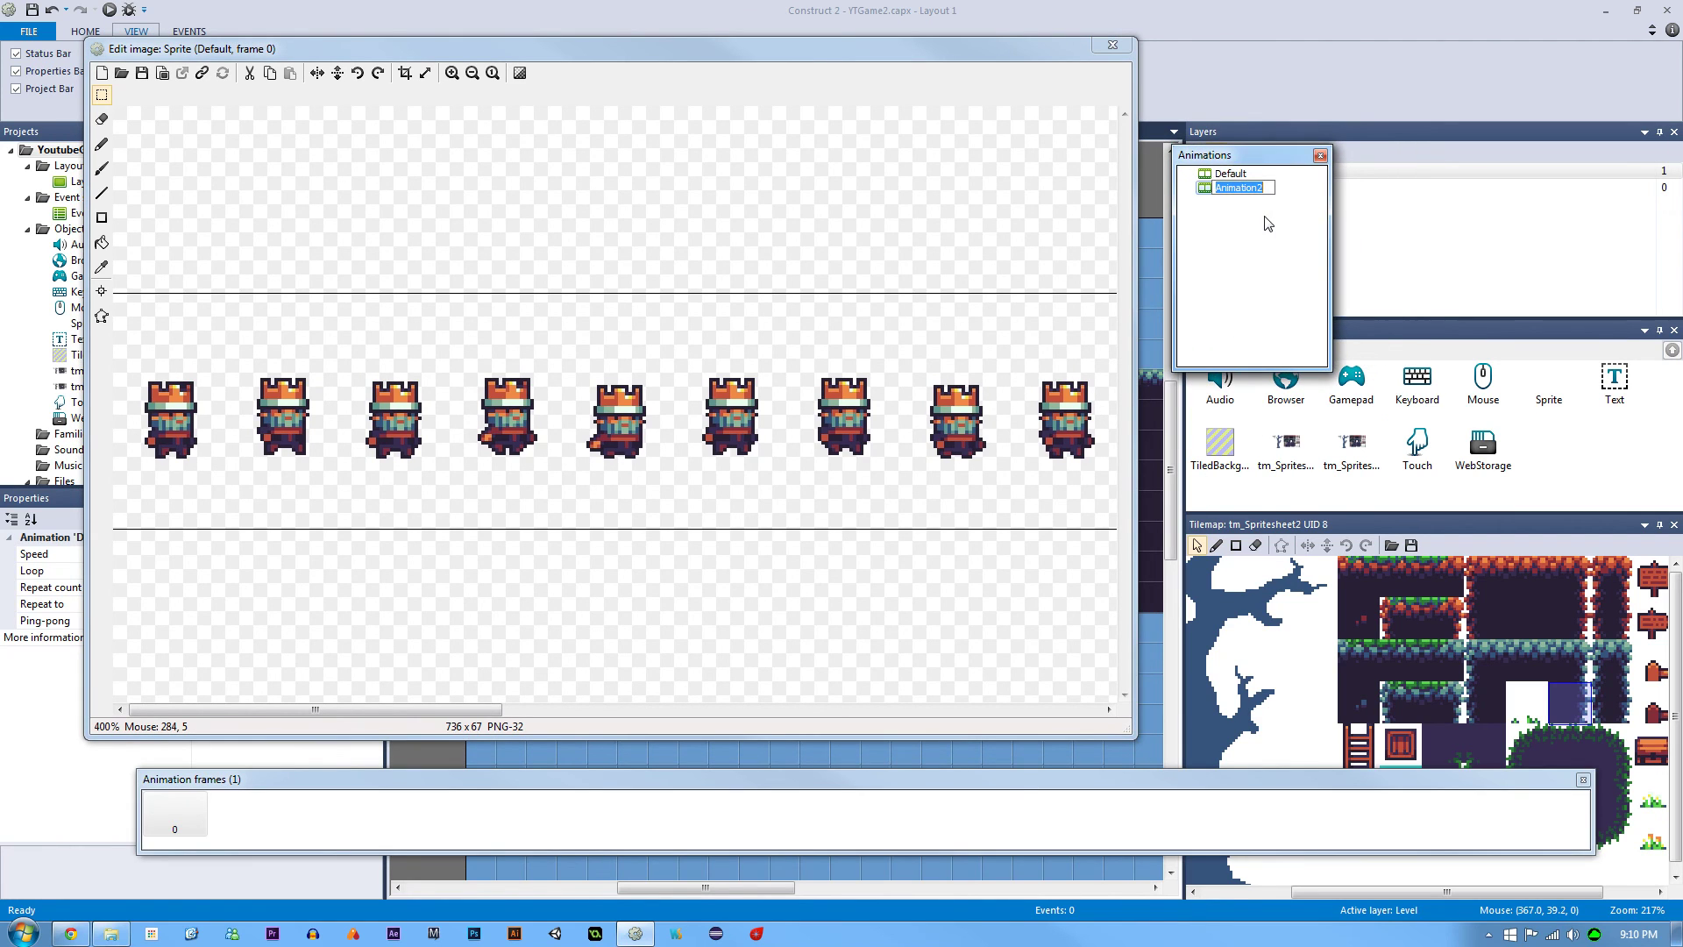
text(ID_WALK)
key(Return)
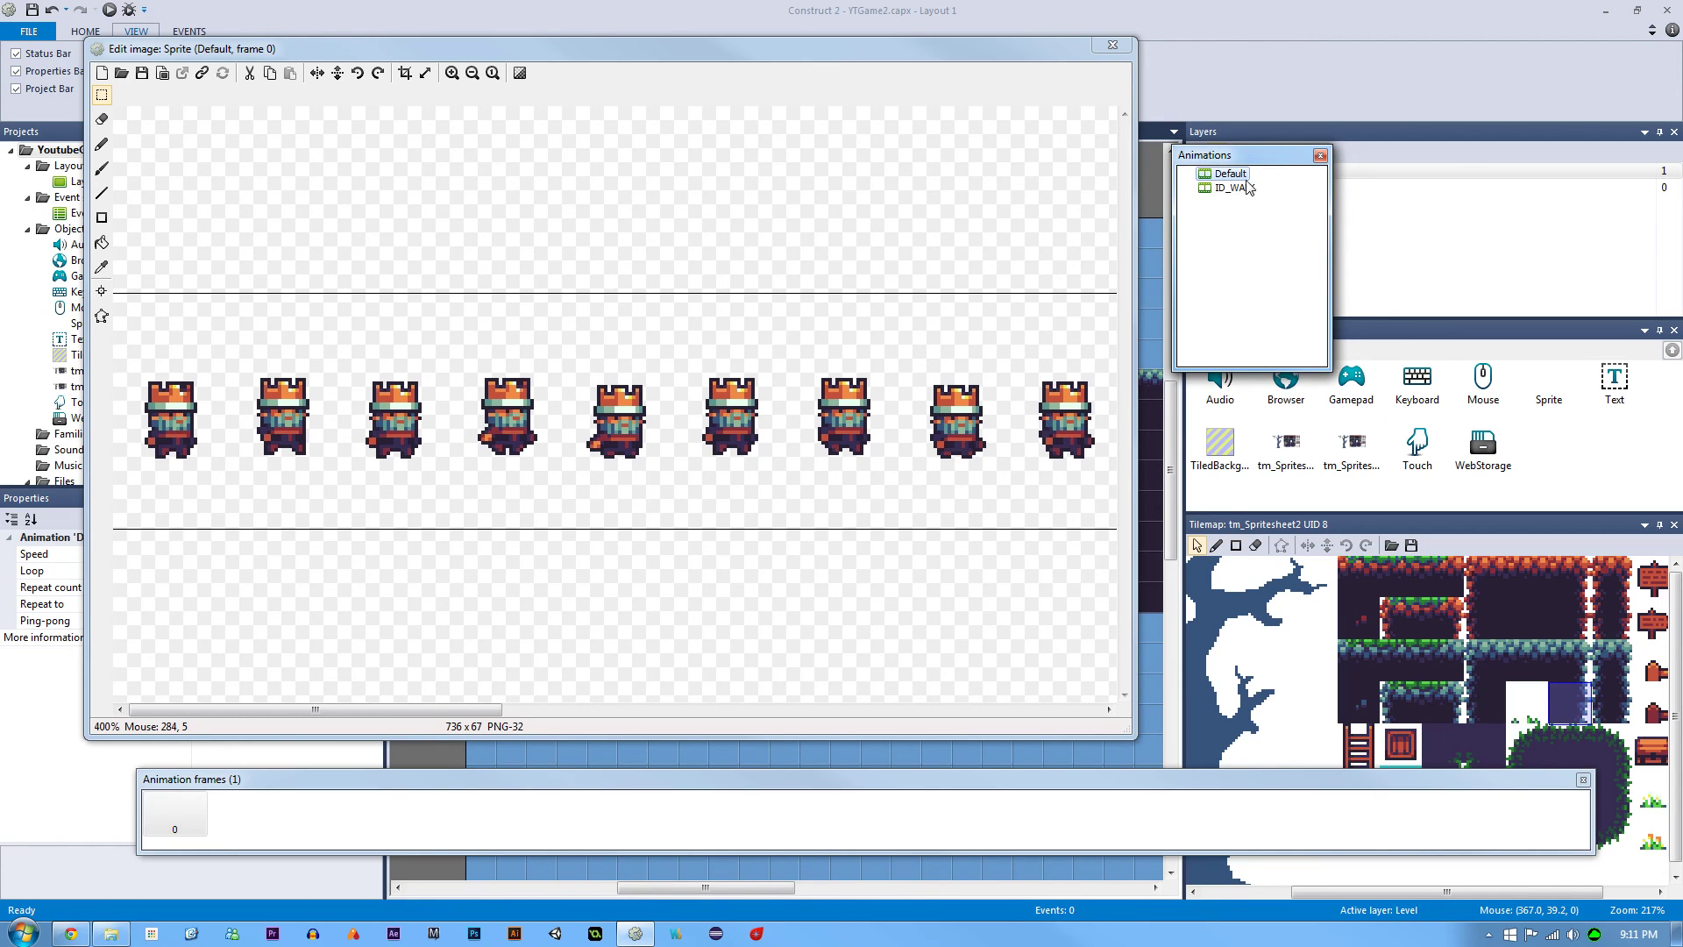
click(1248, 187)
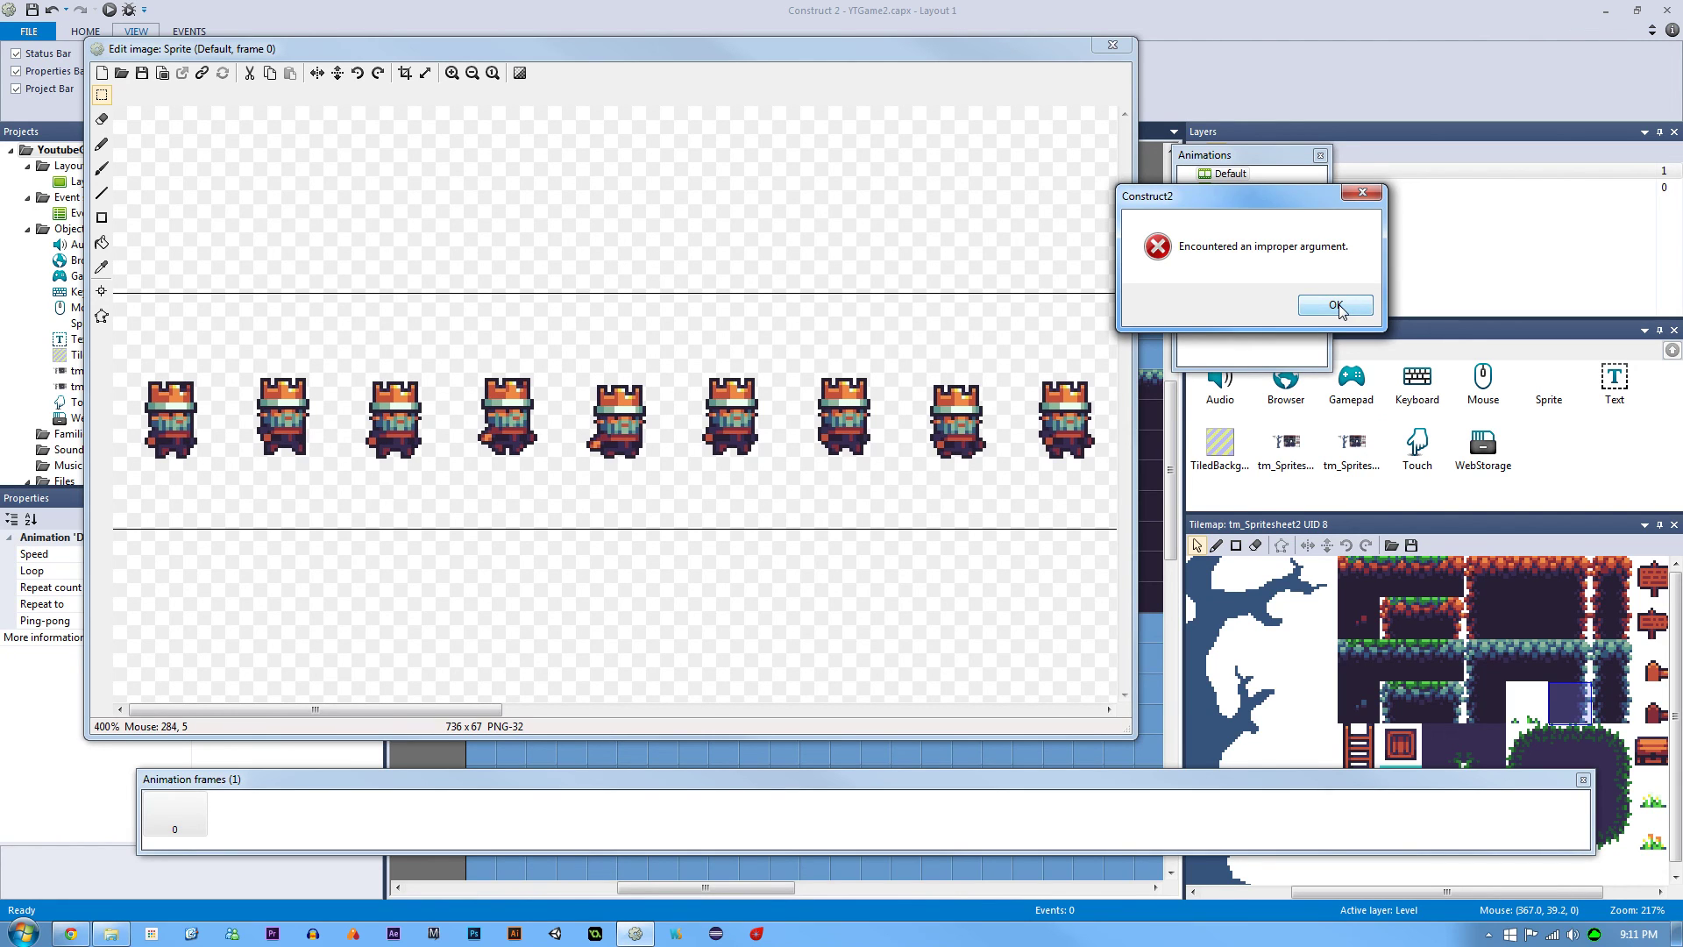
Dismiss the improper-argument error and view ID_WALK's empty frame.
click(1335, 305)
click(1236, 188)
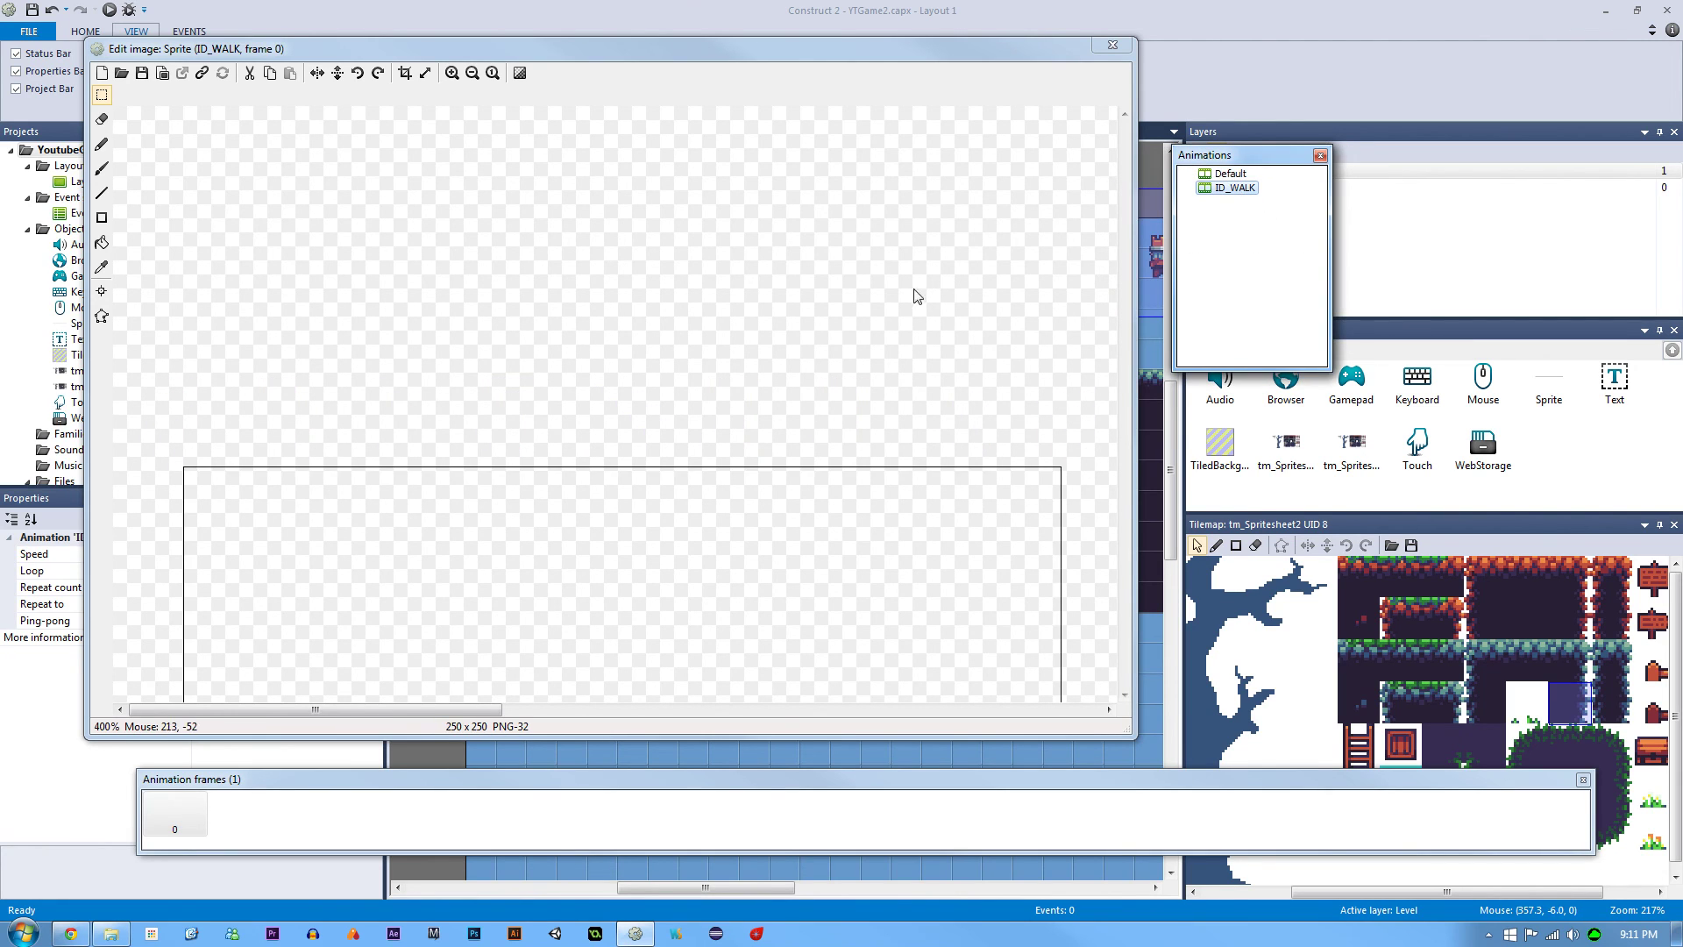
ctrl+scroll(916, 320, down, 4)
ctrl+scroll(912, 327, up, 3)
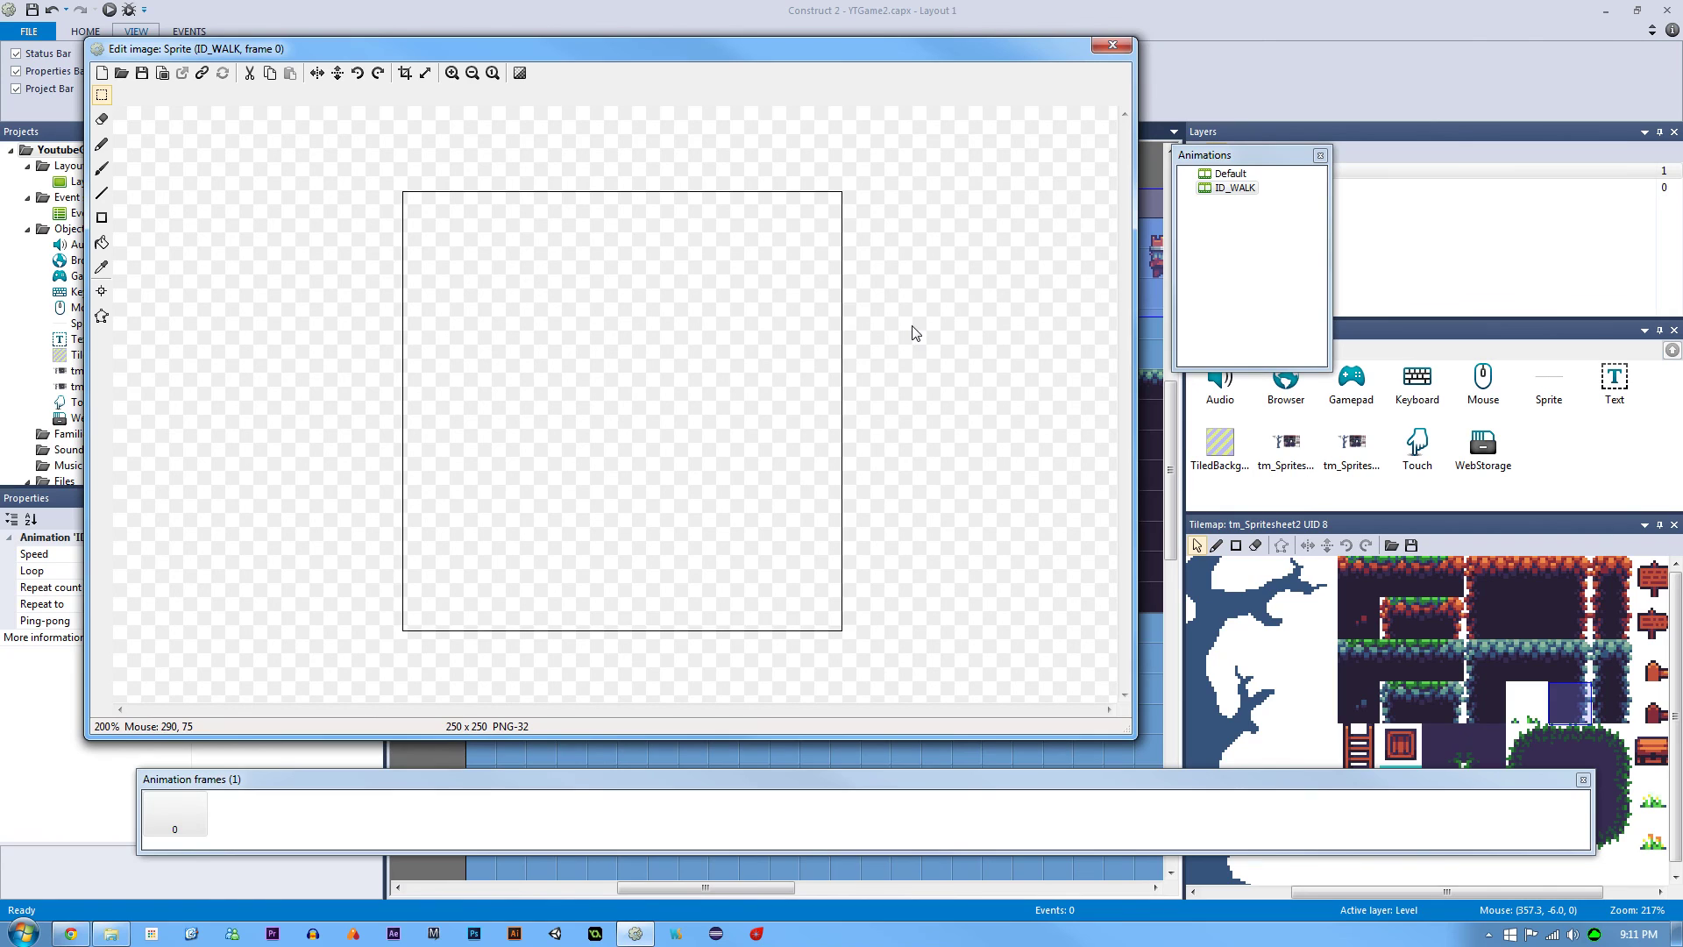
Cut four kings from Default into ID_WALK, crop, and keep only the first pose.
click(1232, 174)
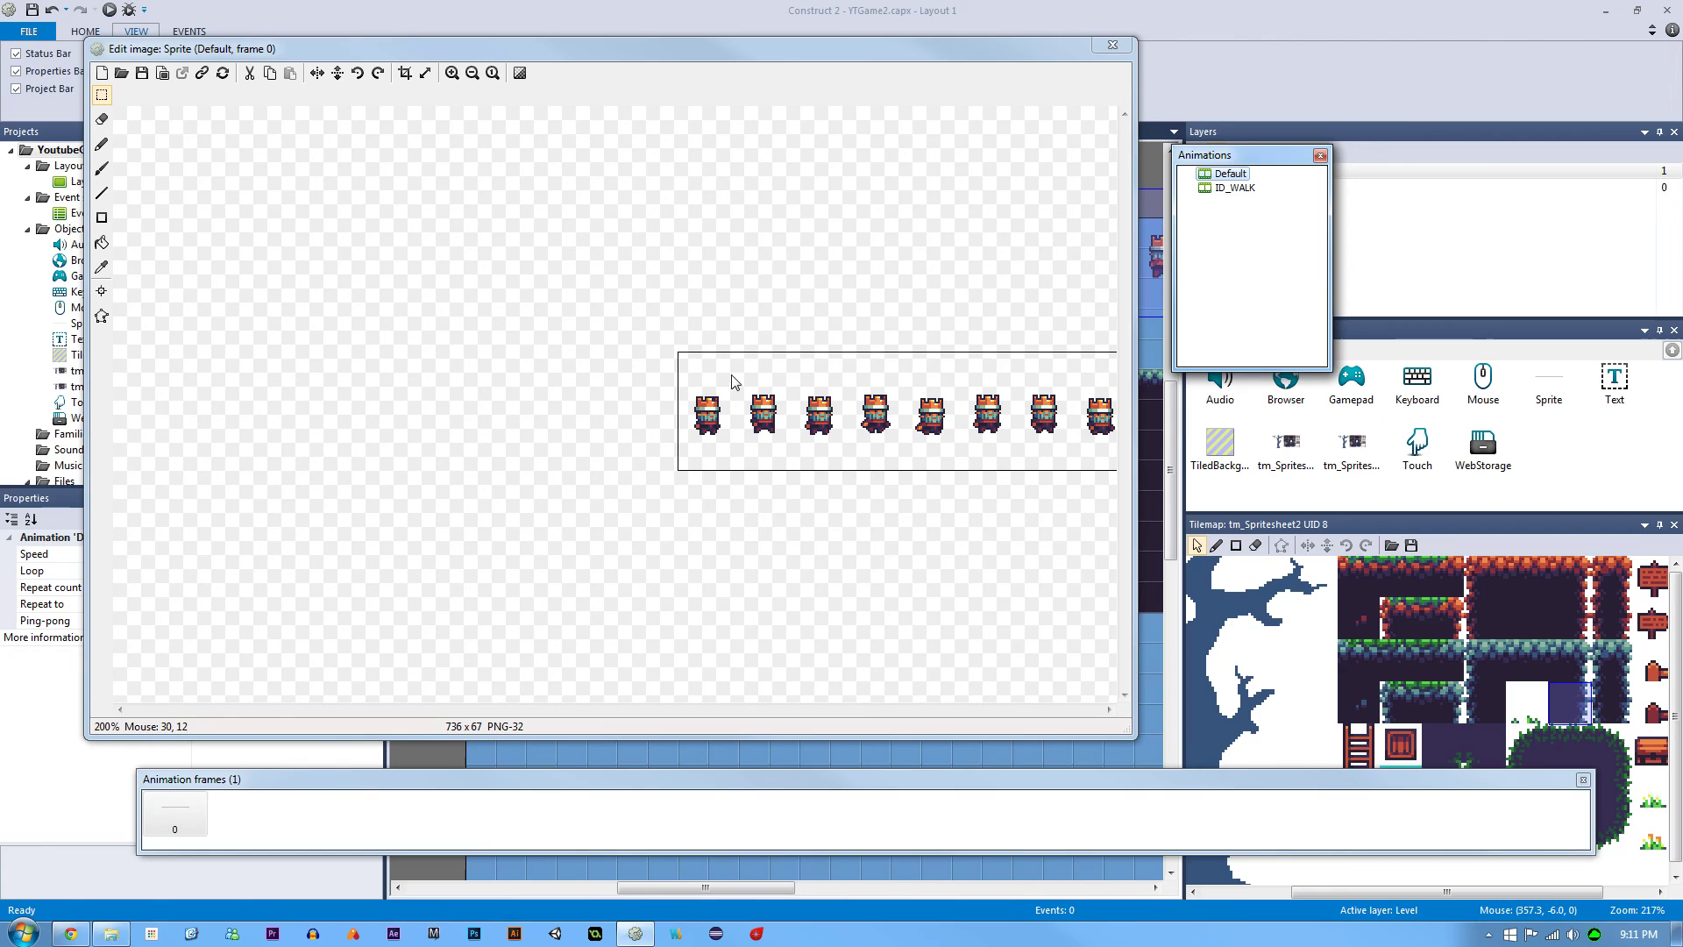
drag(639, 343, 903, 454)
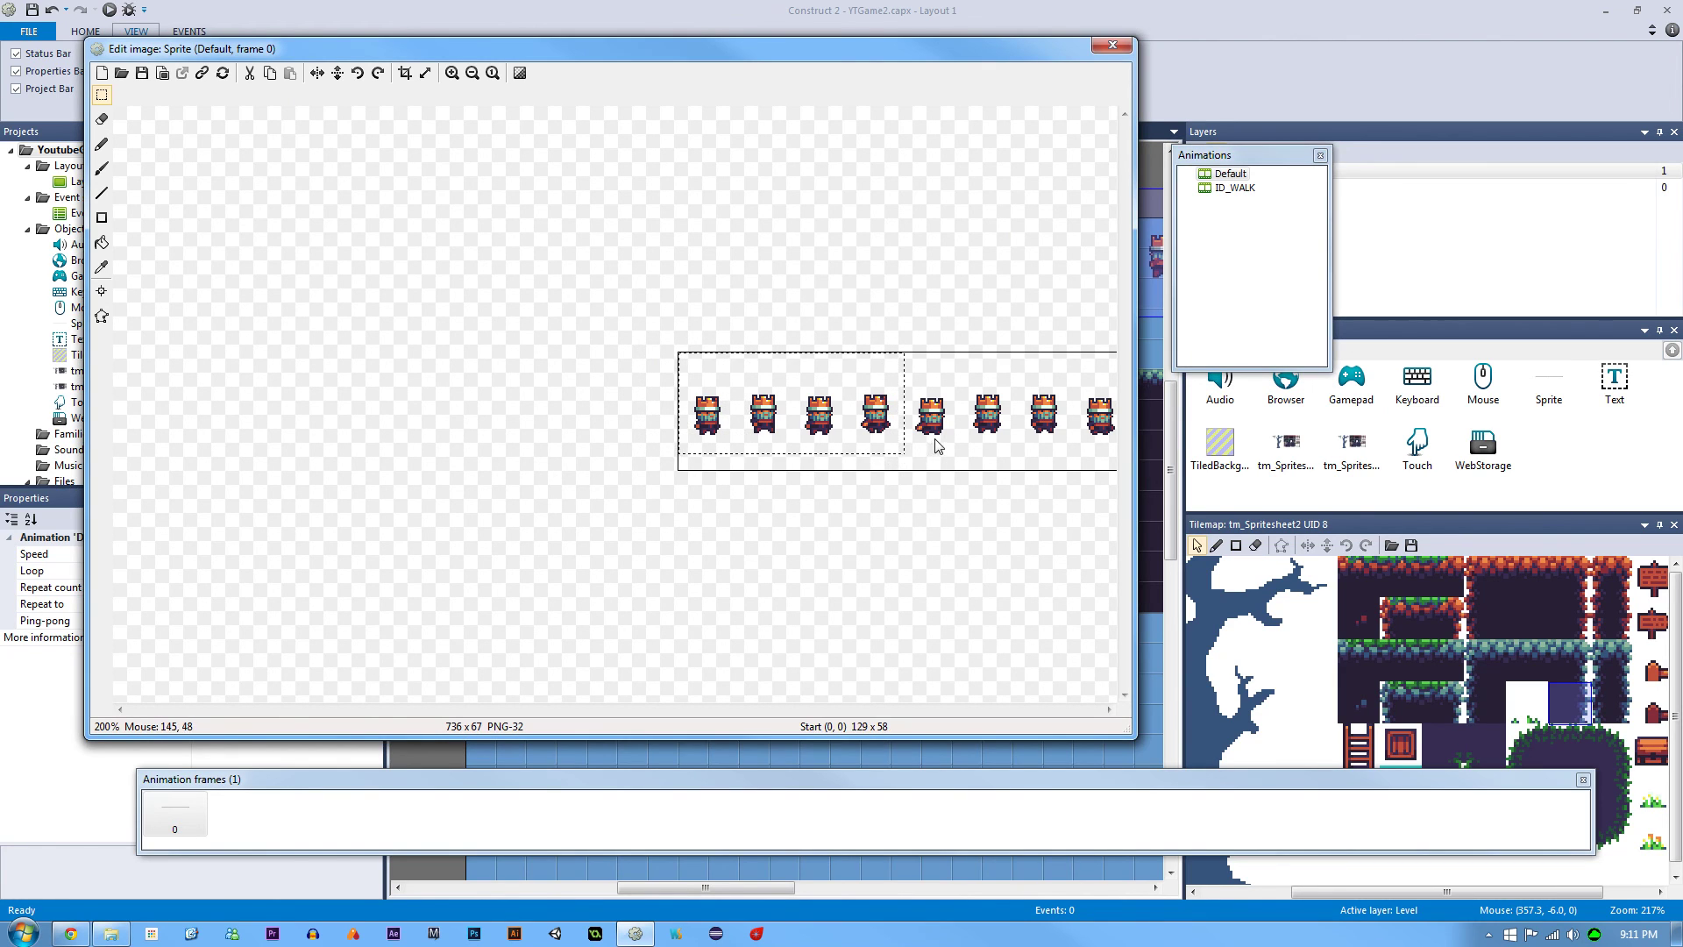
key(Delete)
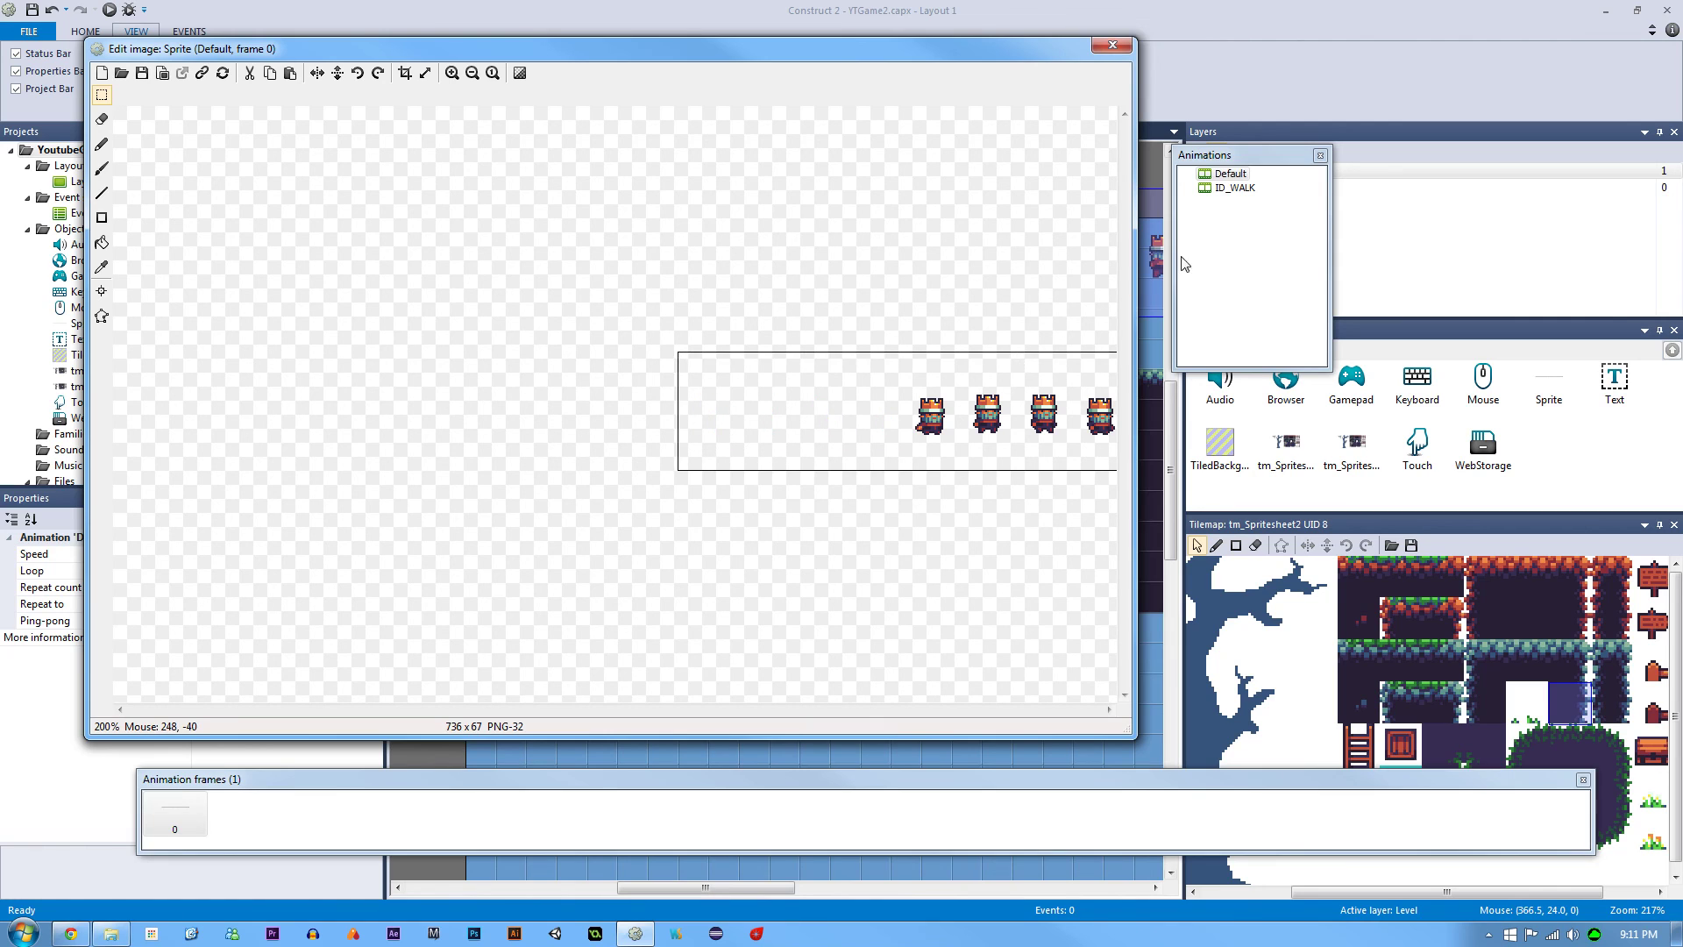
click(1234, 188)
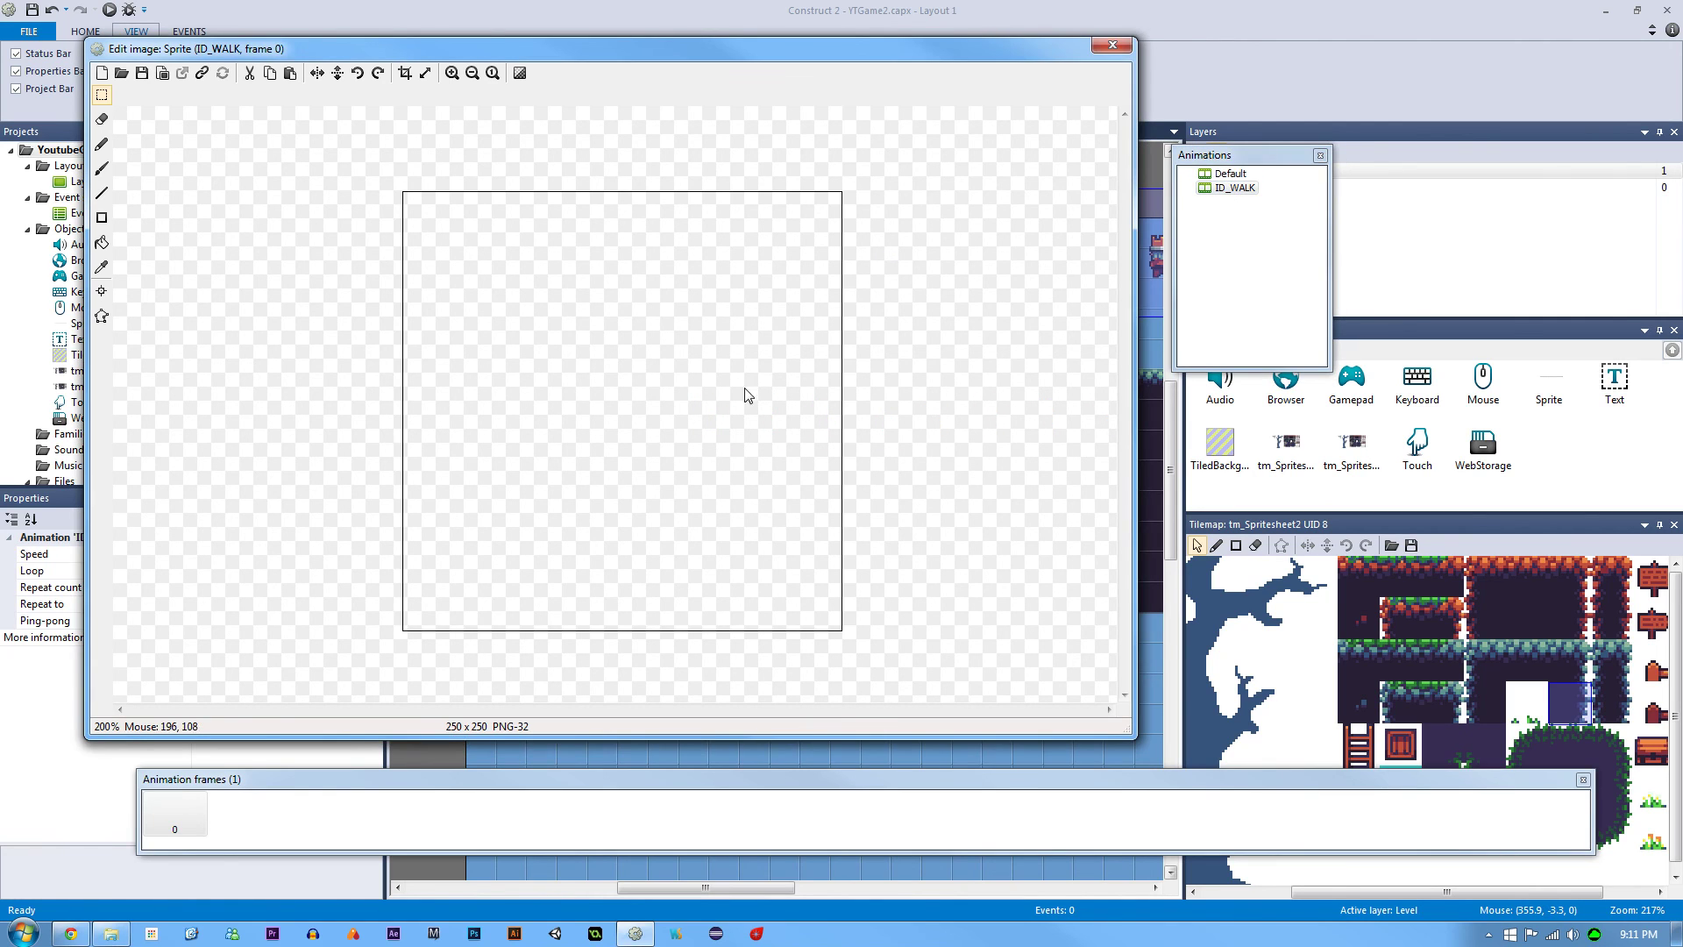
key(ctrl+v)
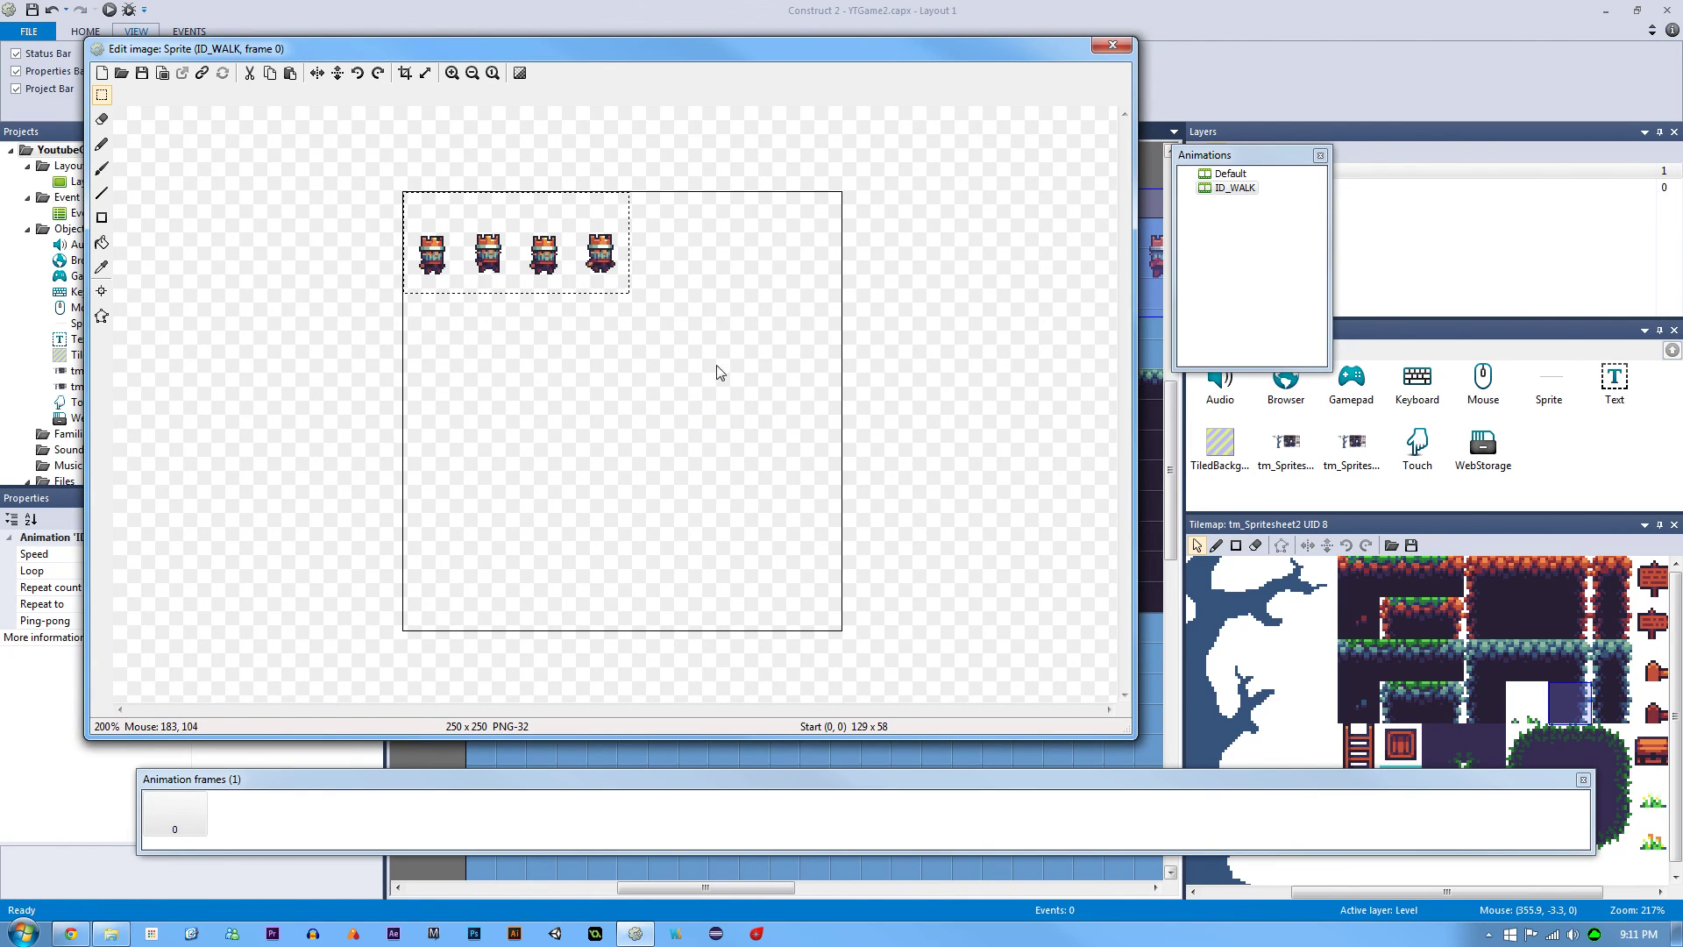
click(405, 73)
drag(559, 338, 737, 513)
key(Delete)
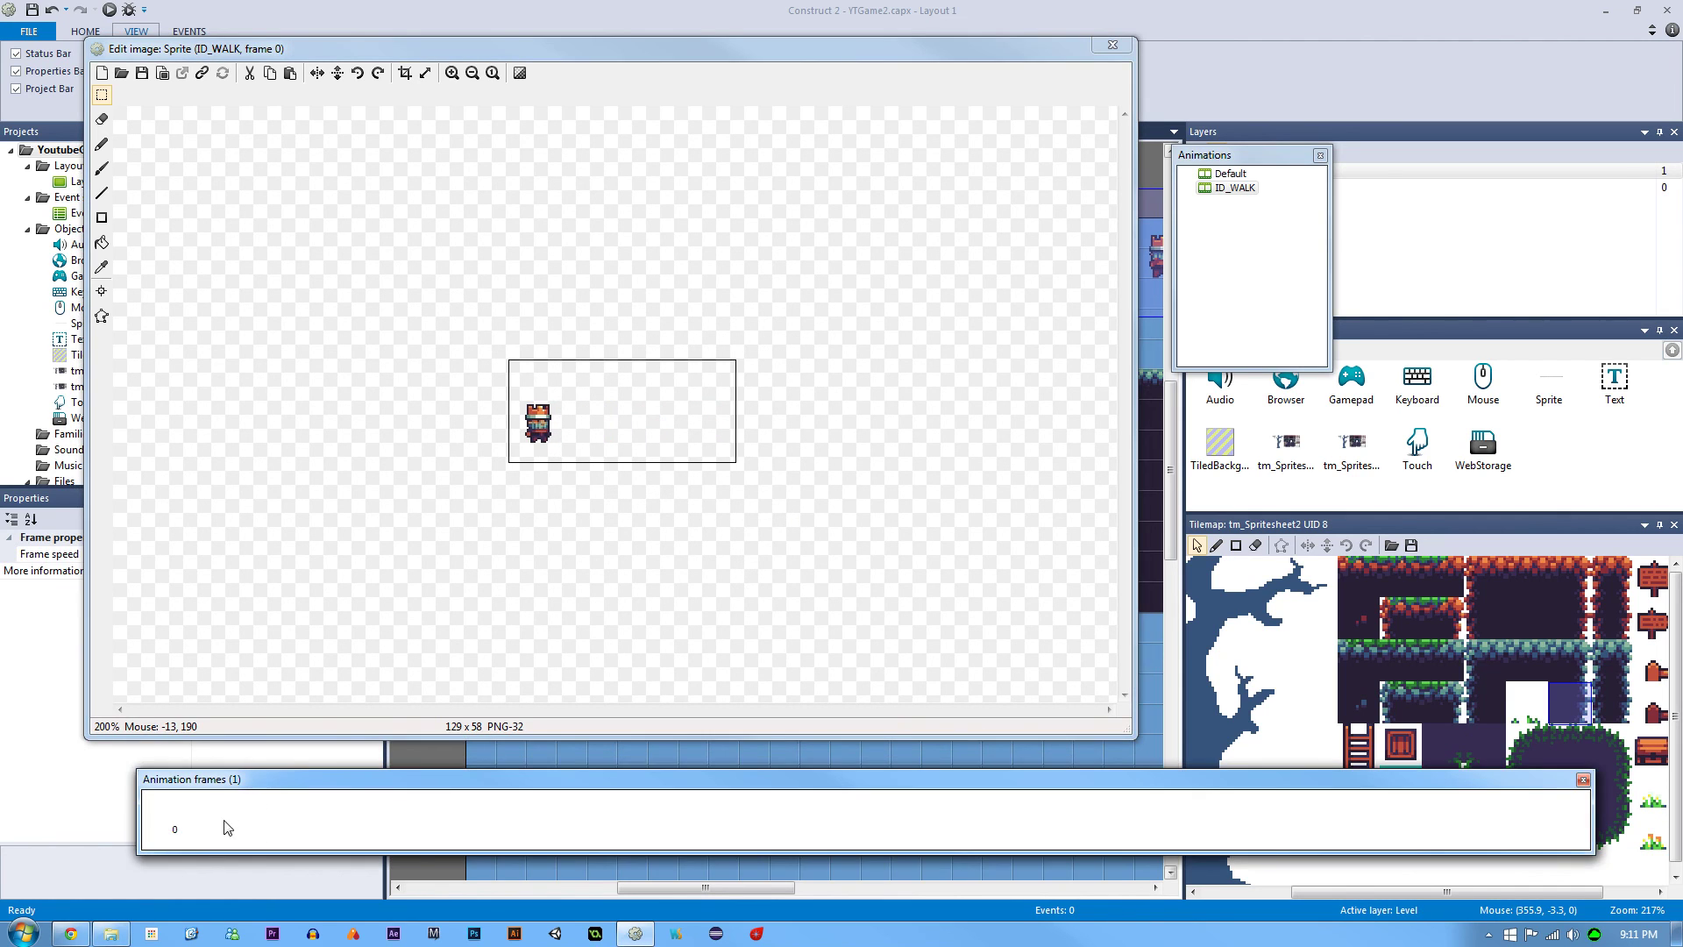
Add frame 1 to ID_WALK, paste the kings, keep a single pose and crop it.
drag(230, 781, 244, 570)
right_click(257, 601)
click(305, 608)
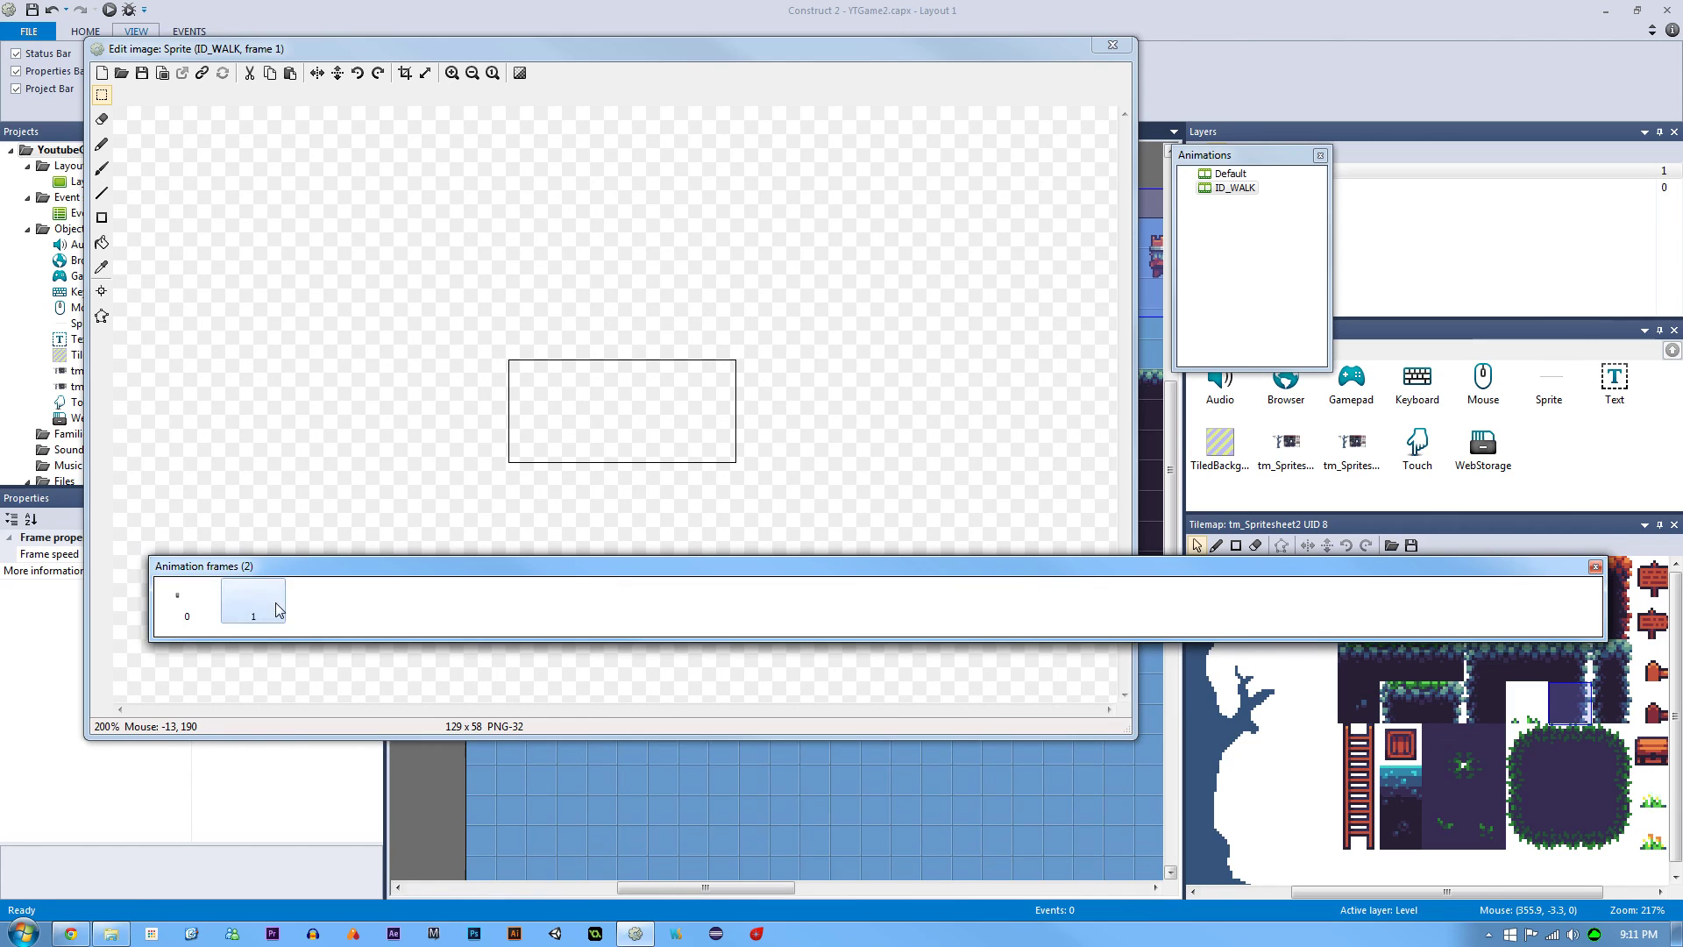
click(442, 401)
key(ctrl+v)
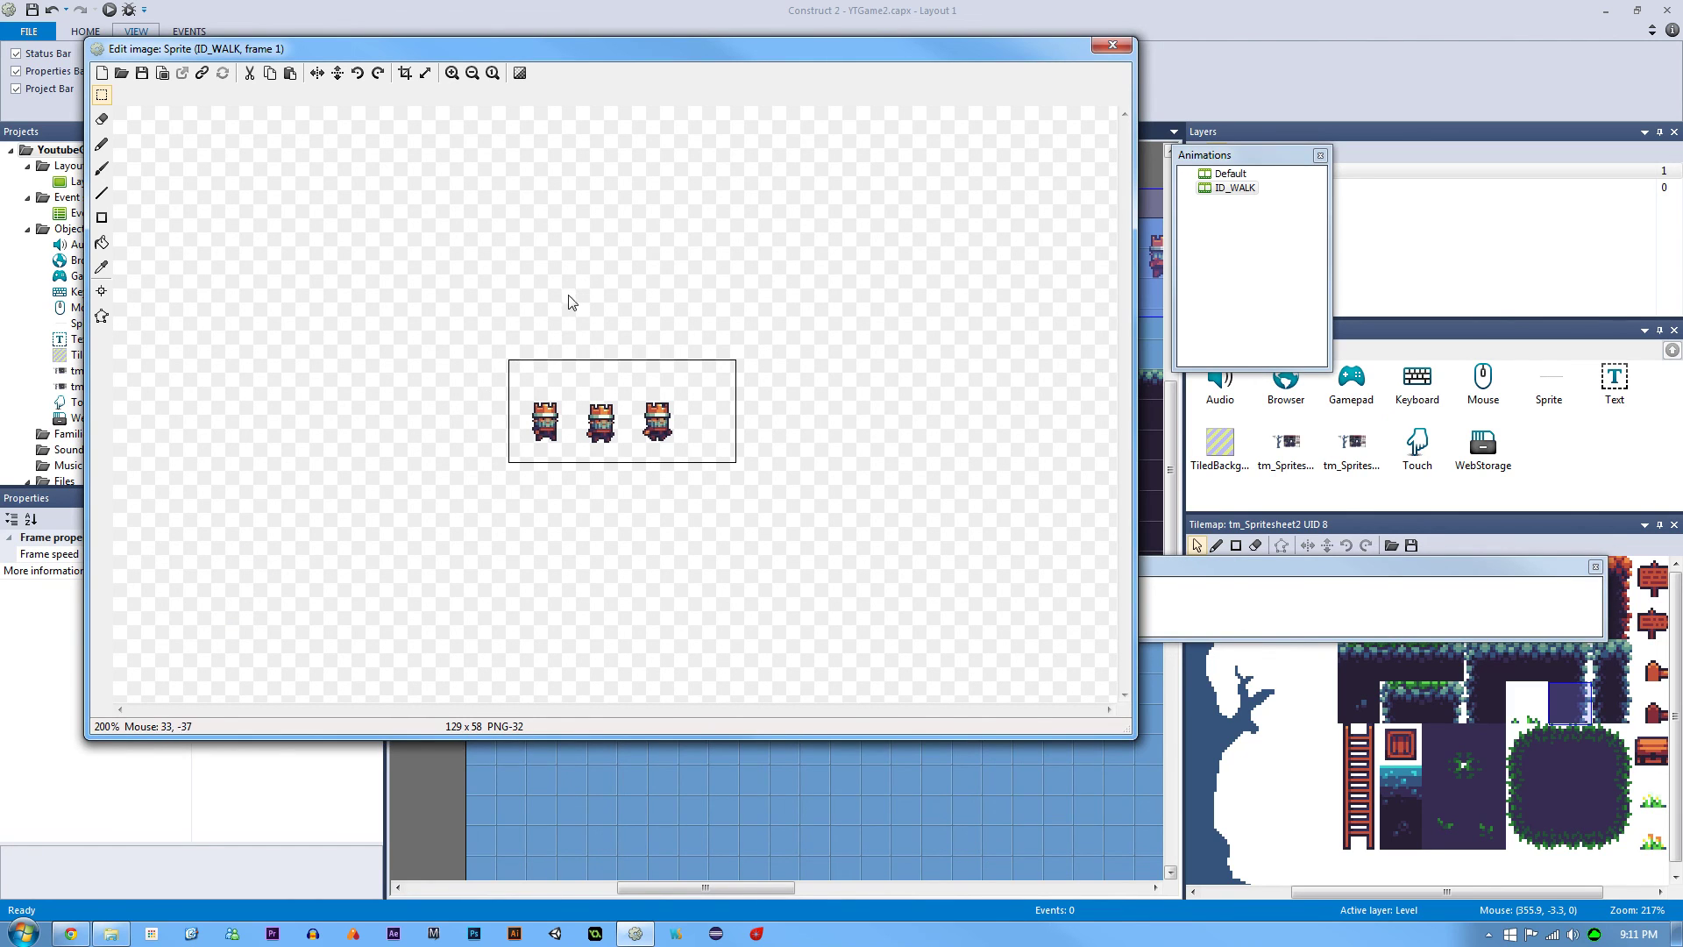
drag(567, 300, 716, 492)
key(Delete)
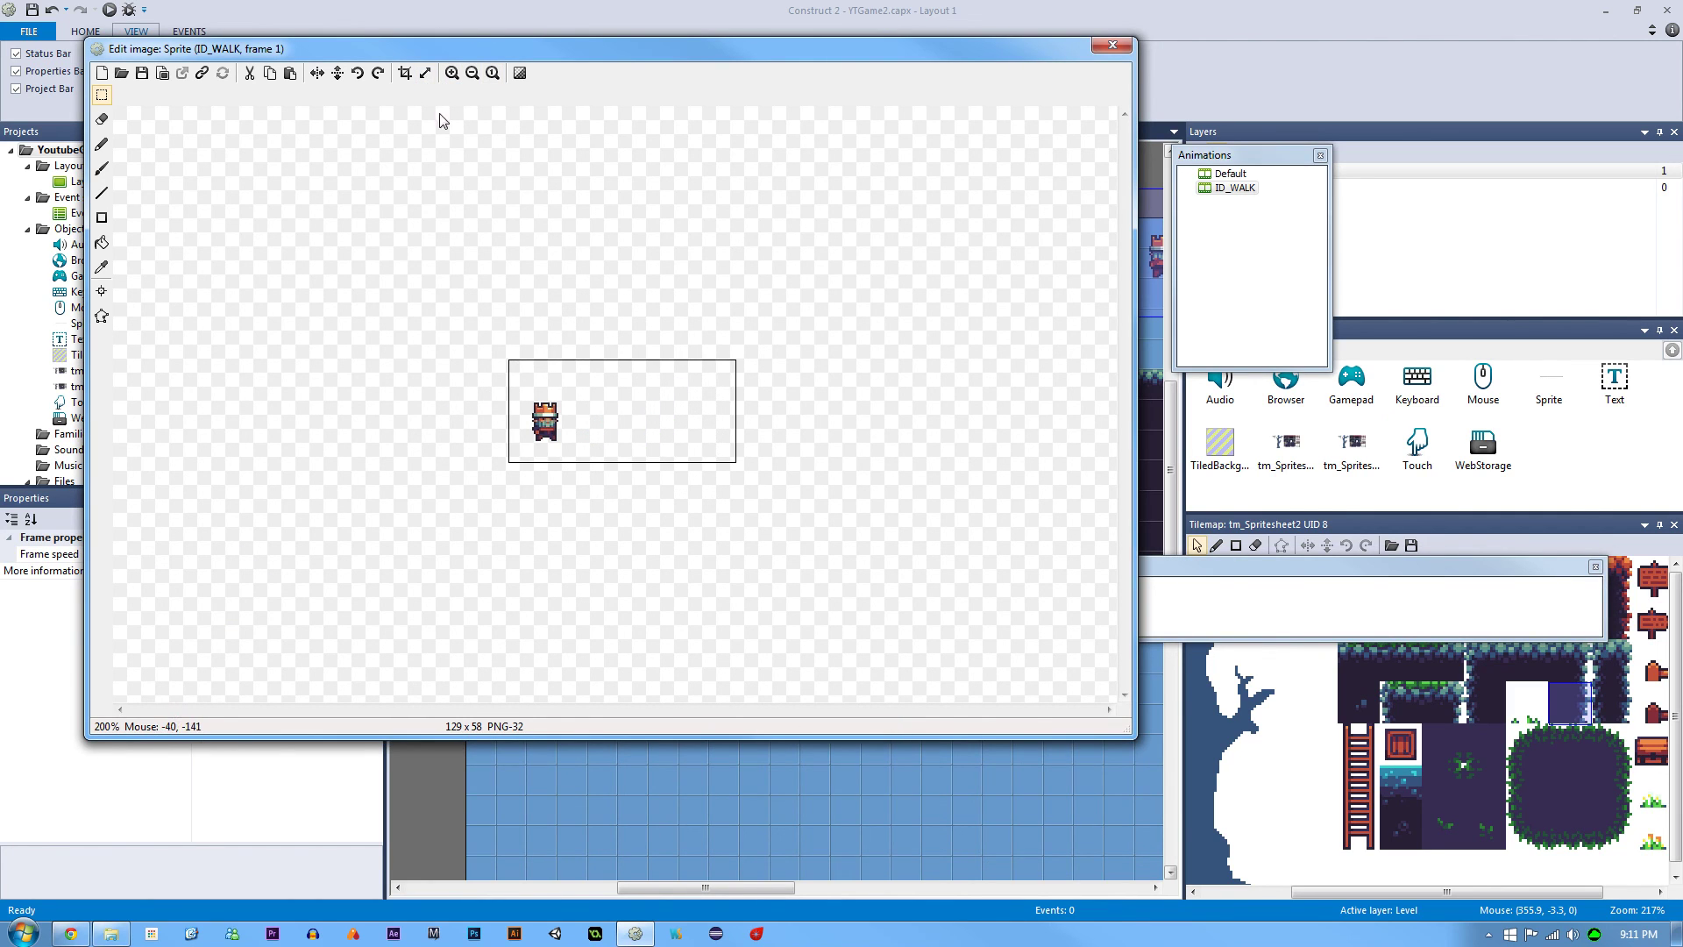
click(405, 74)
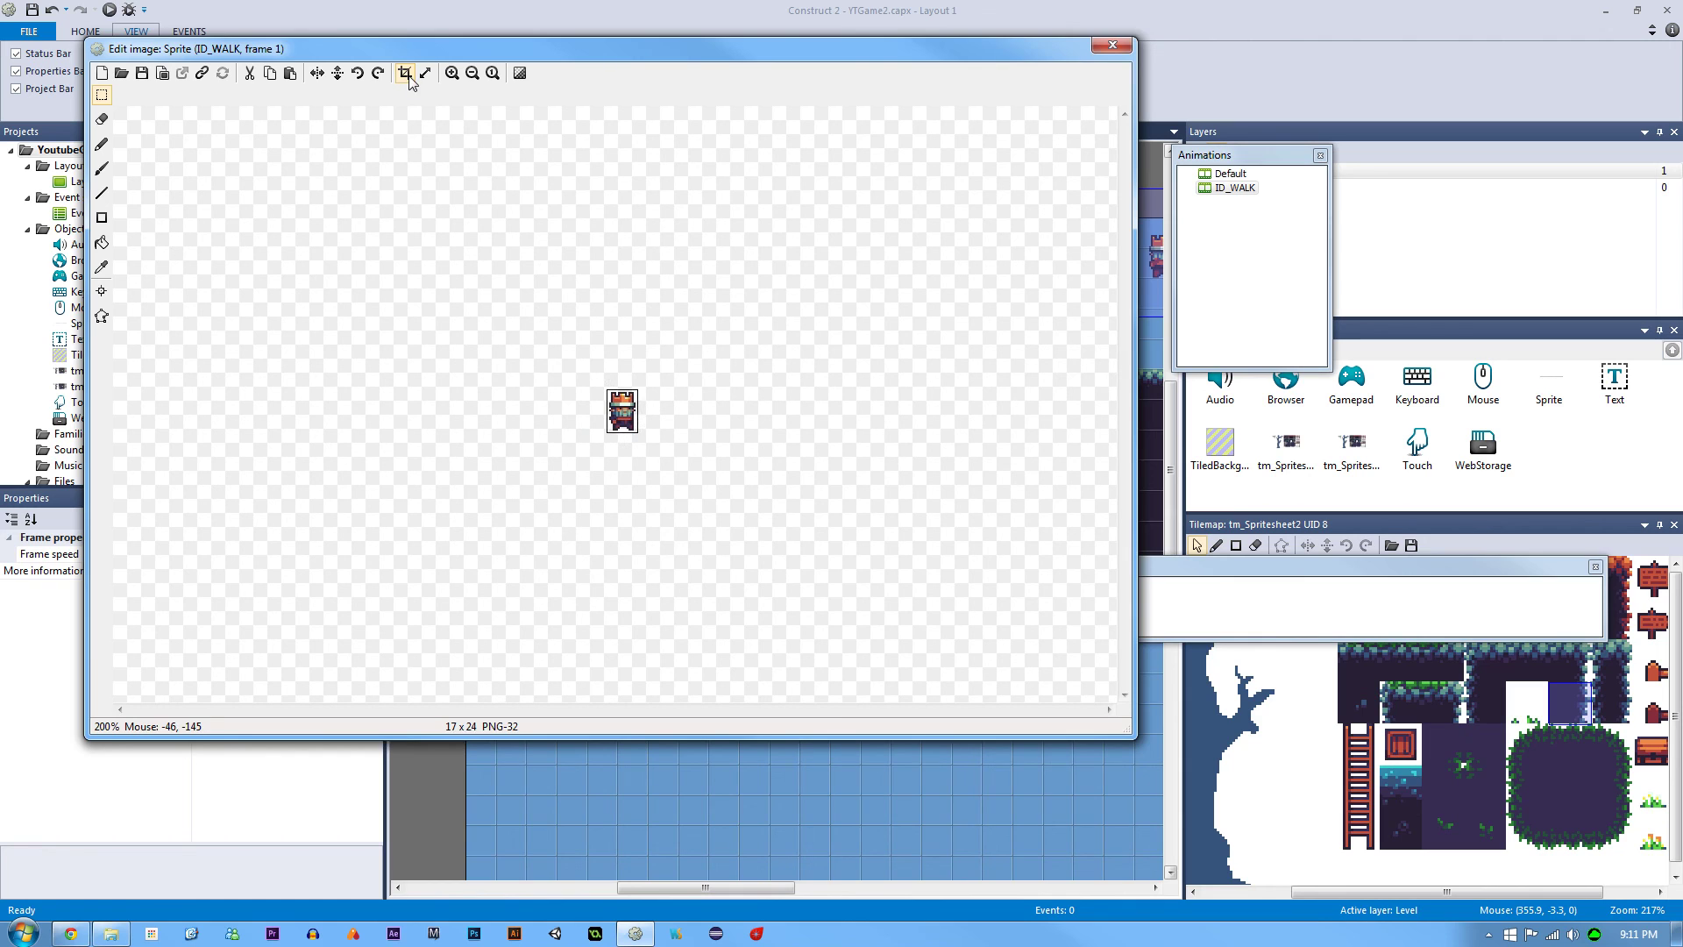
Add frame 2, paste the knights with an enlarged canvas, delete the extra one and crop.
click(1201, 639)
right_click(375, 595)
click(396, 611)
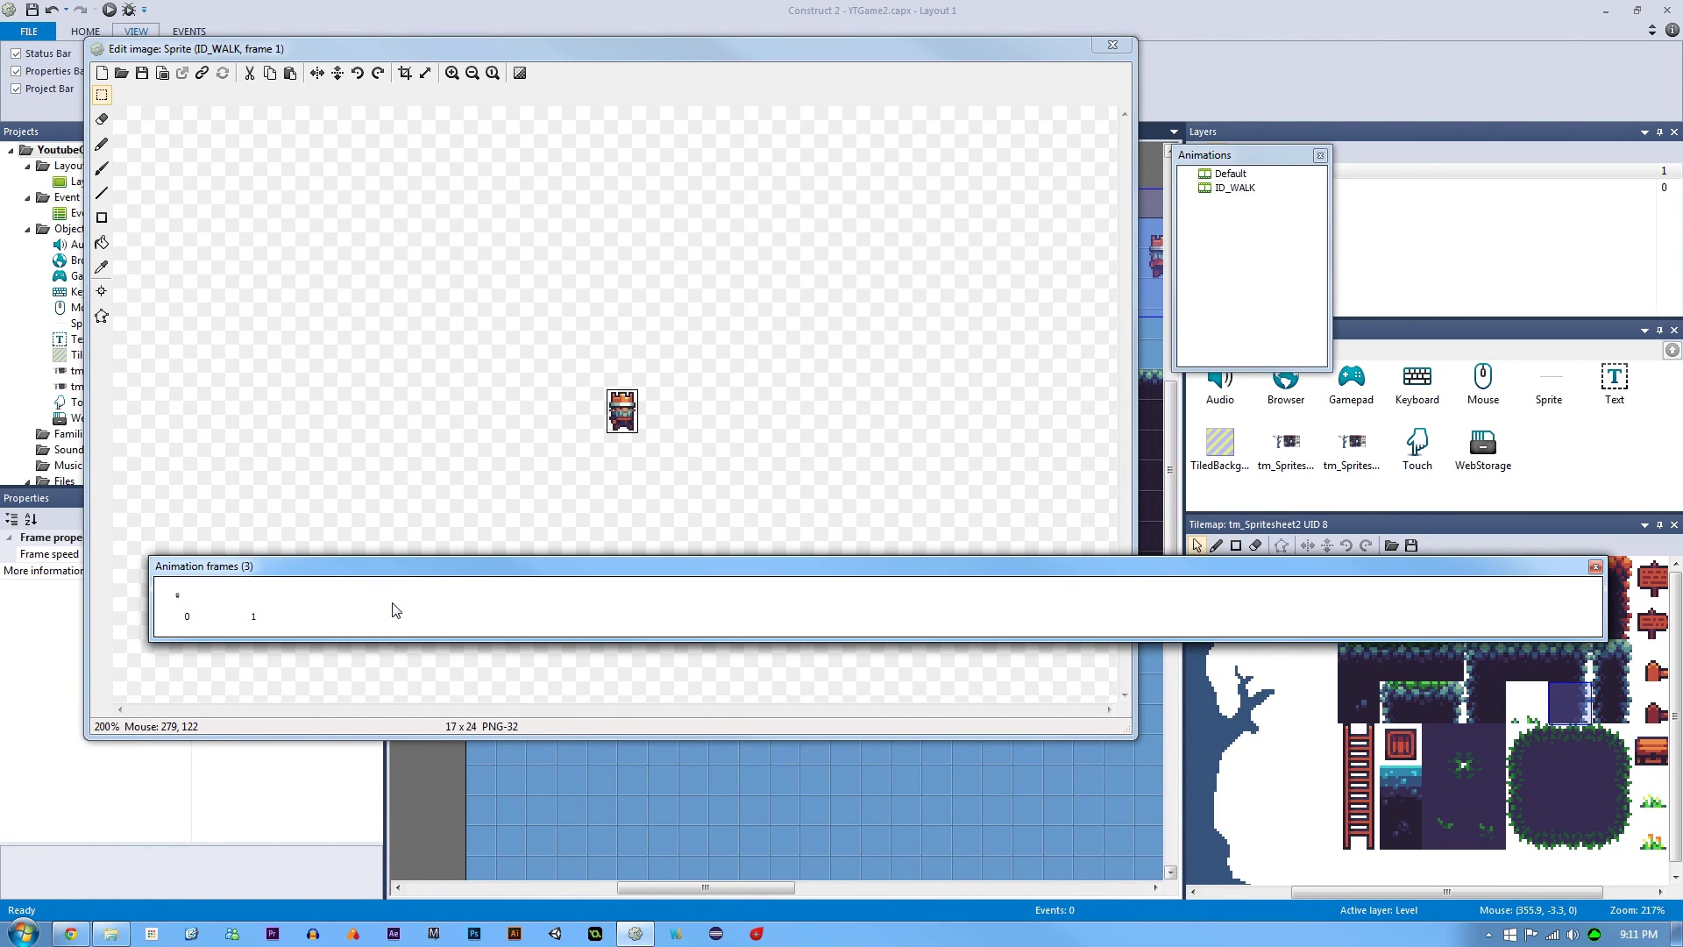
click(572, 361)
key(ctrl+v)
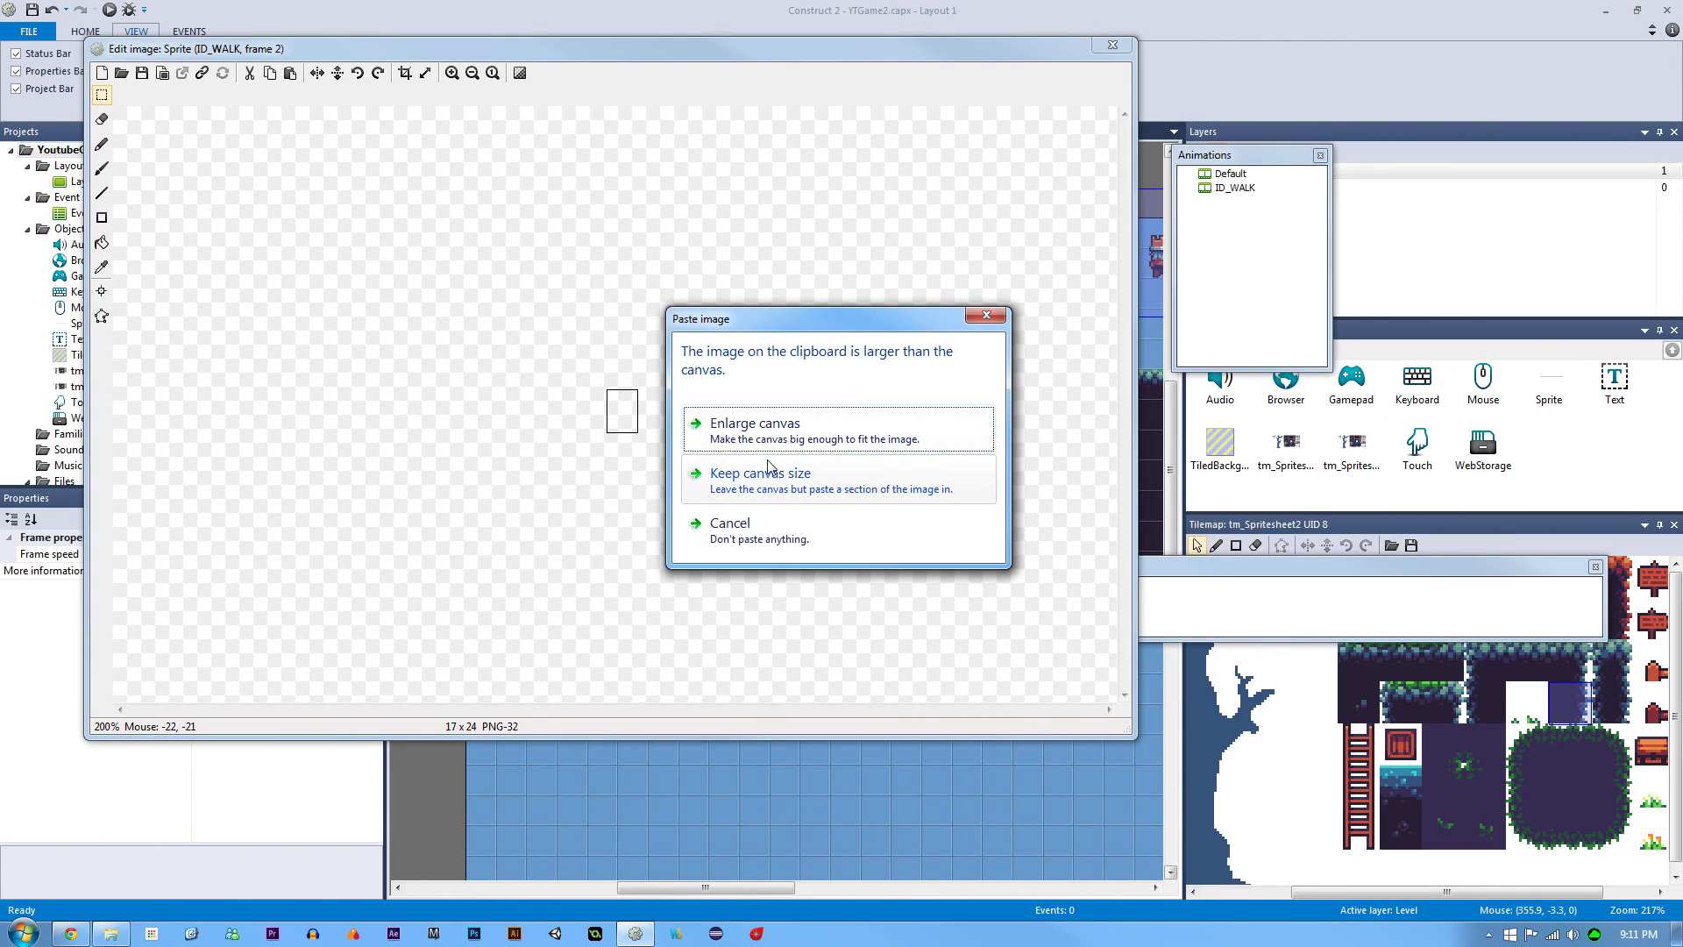
click(756, 425)
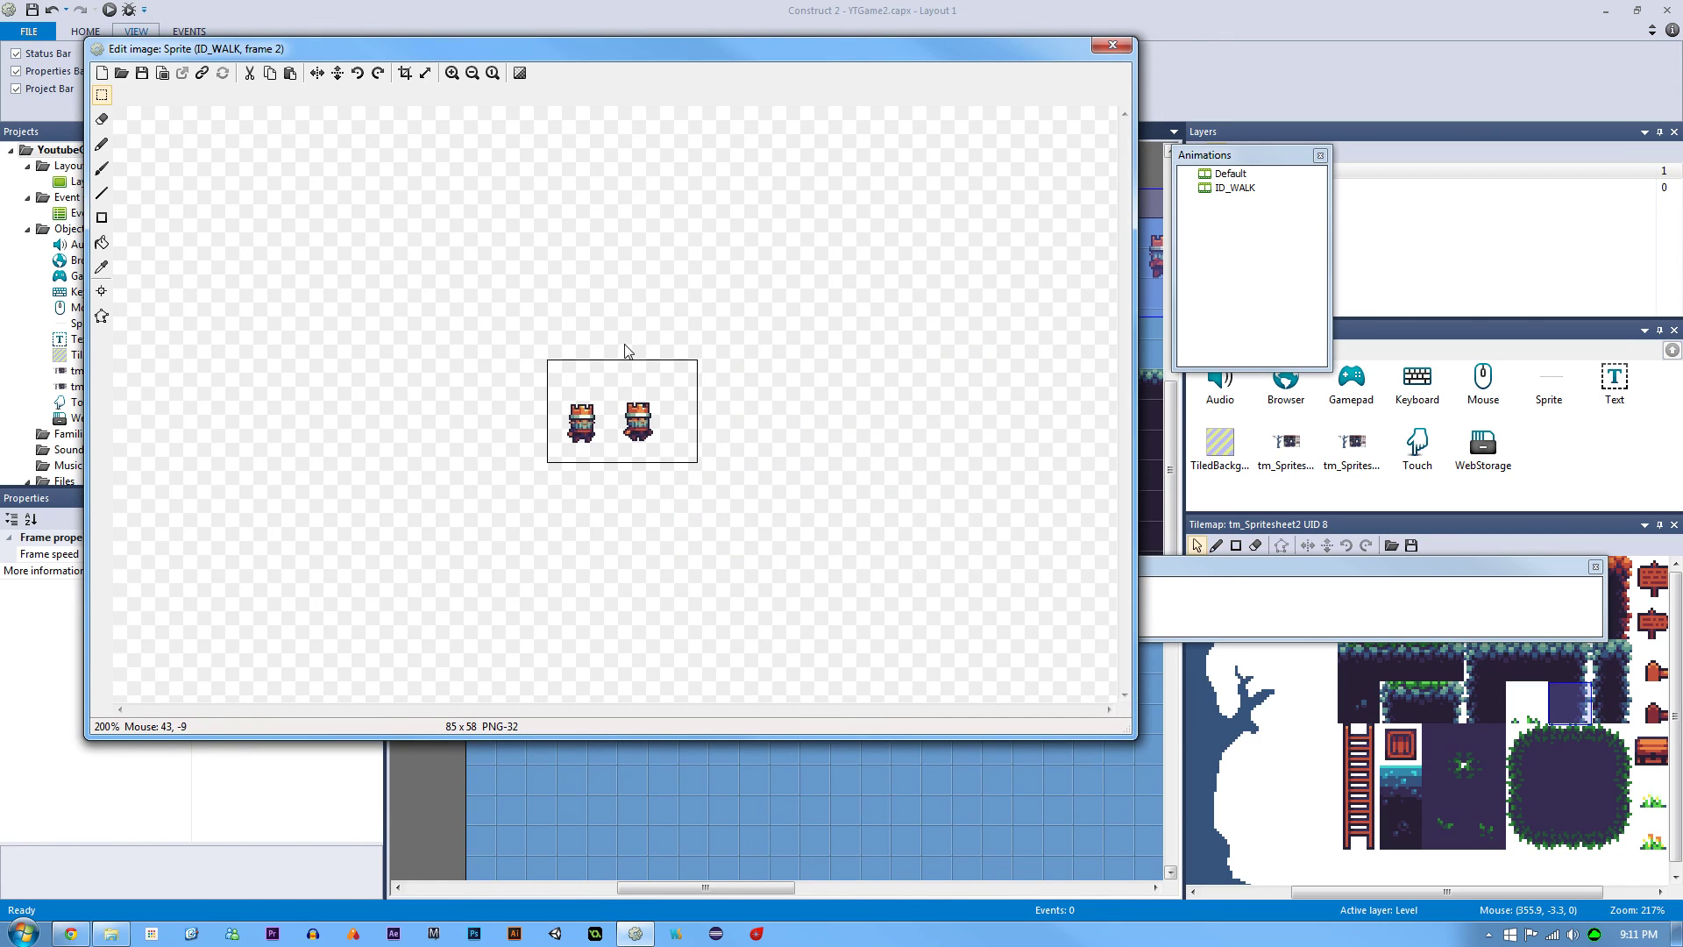
drag(614, 340, 695, 489)
key(Delete)
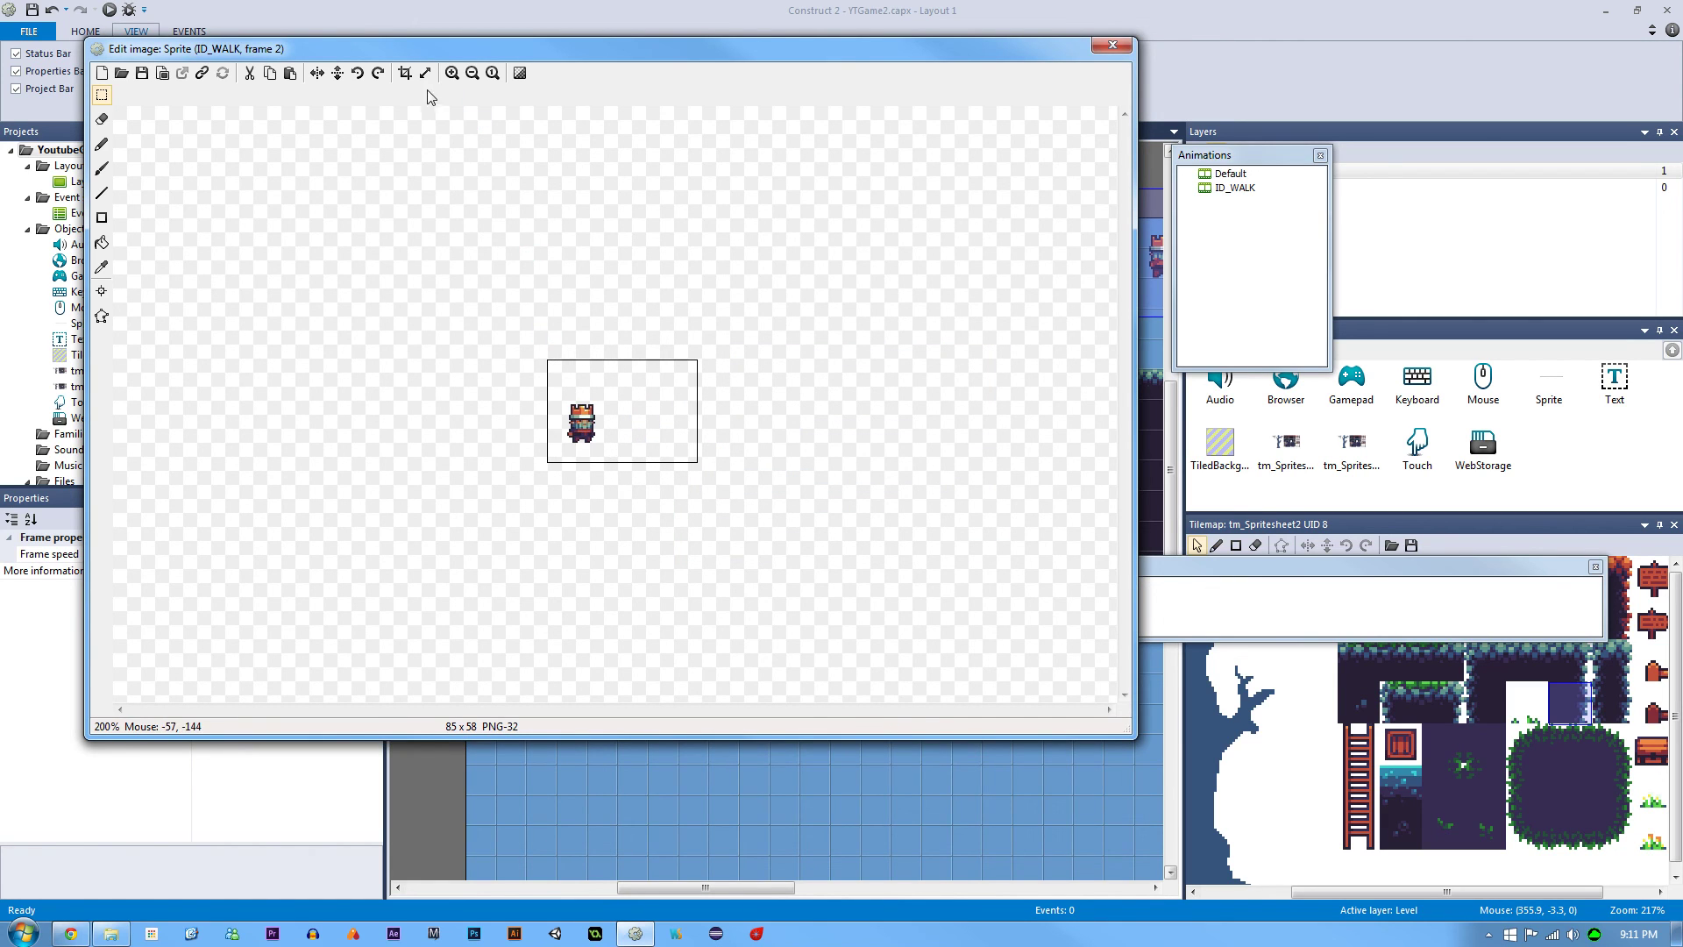
click(405, 72)
Add frame 3 with a pasted knight on an enlarged canvas, cropped tight, then return to frame 0.
click(1225, 594)
right_click(482, 590)
click(502, 605)
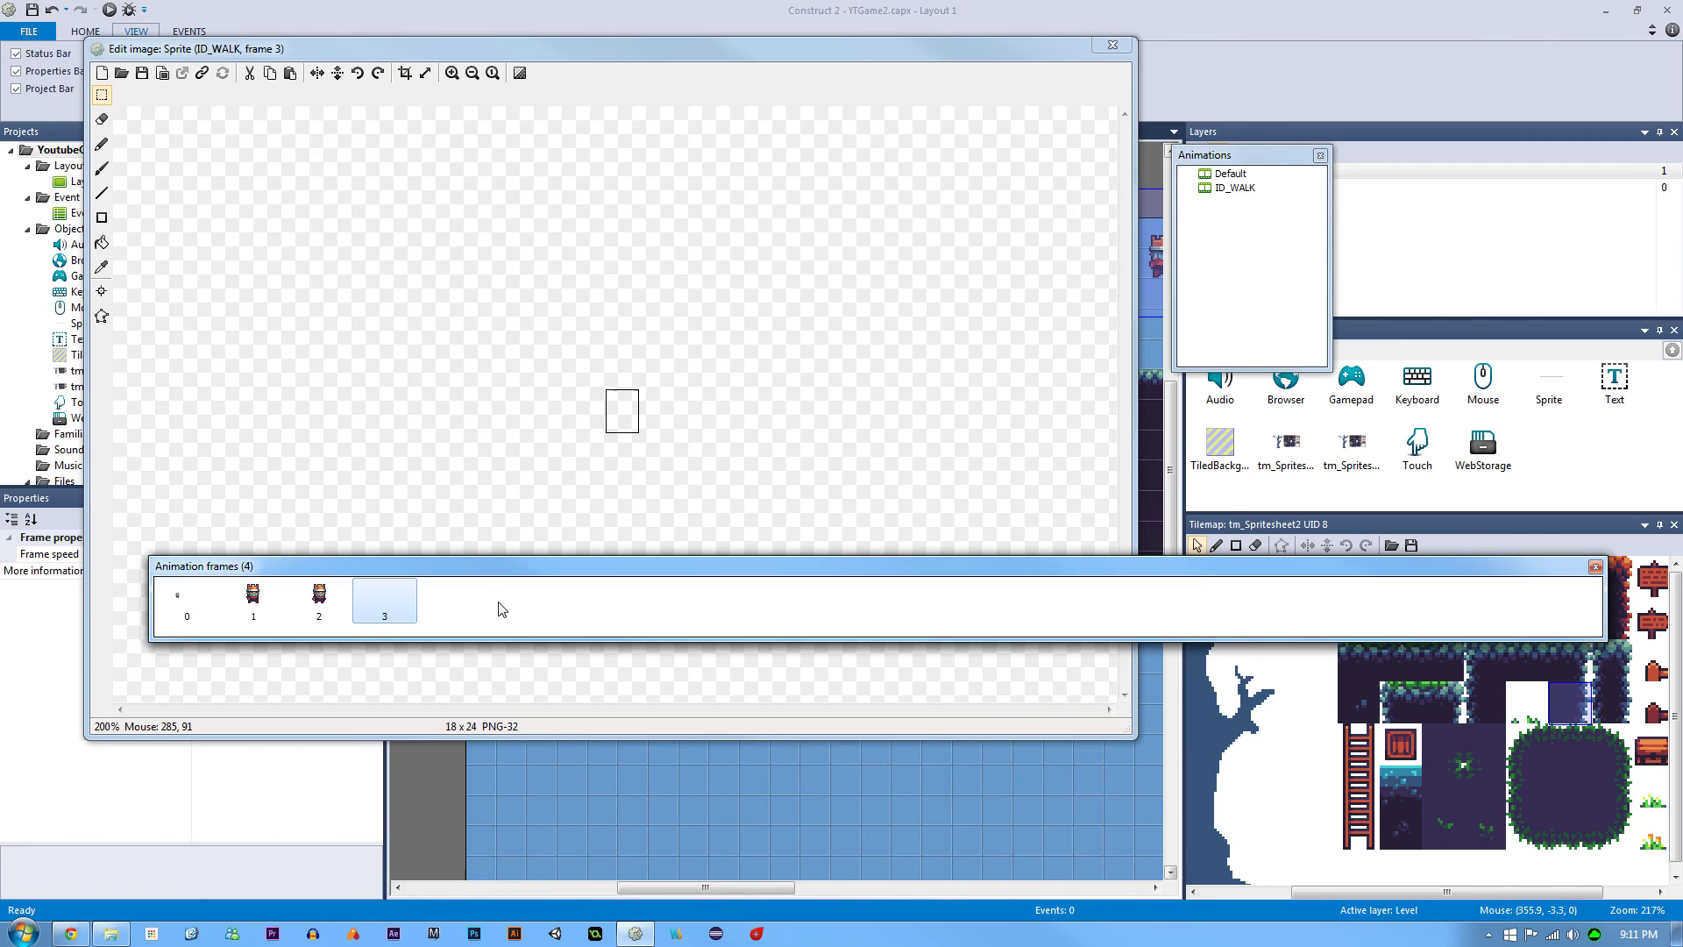
click(518, 403)
key(ctrl+v)
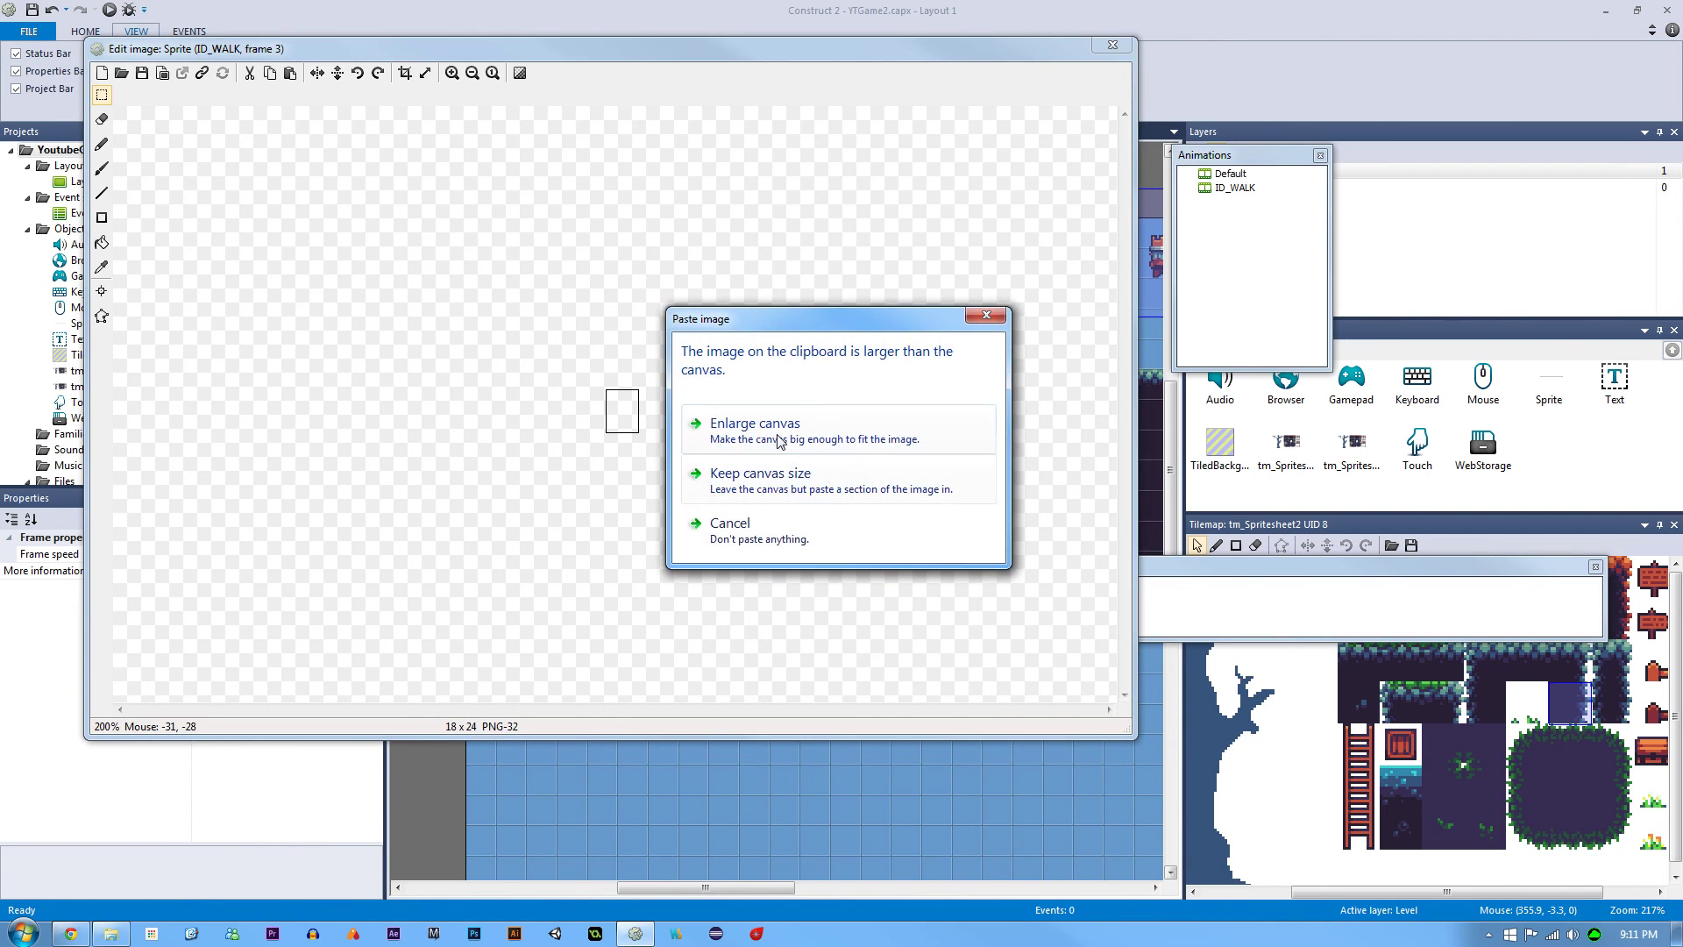
click(756, 425)
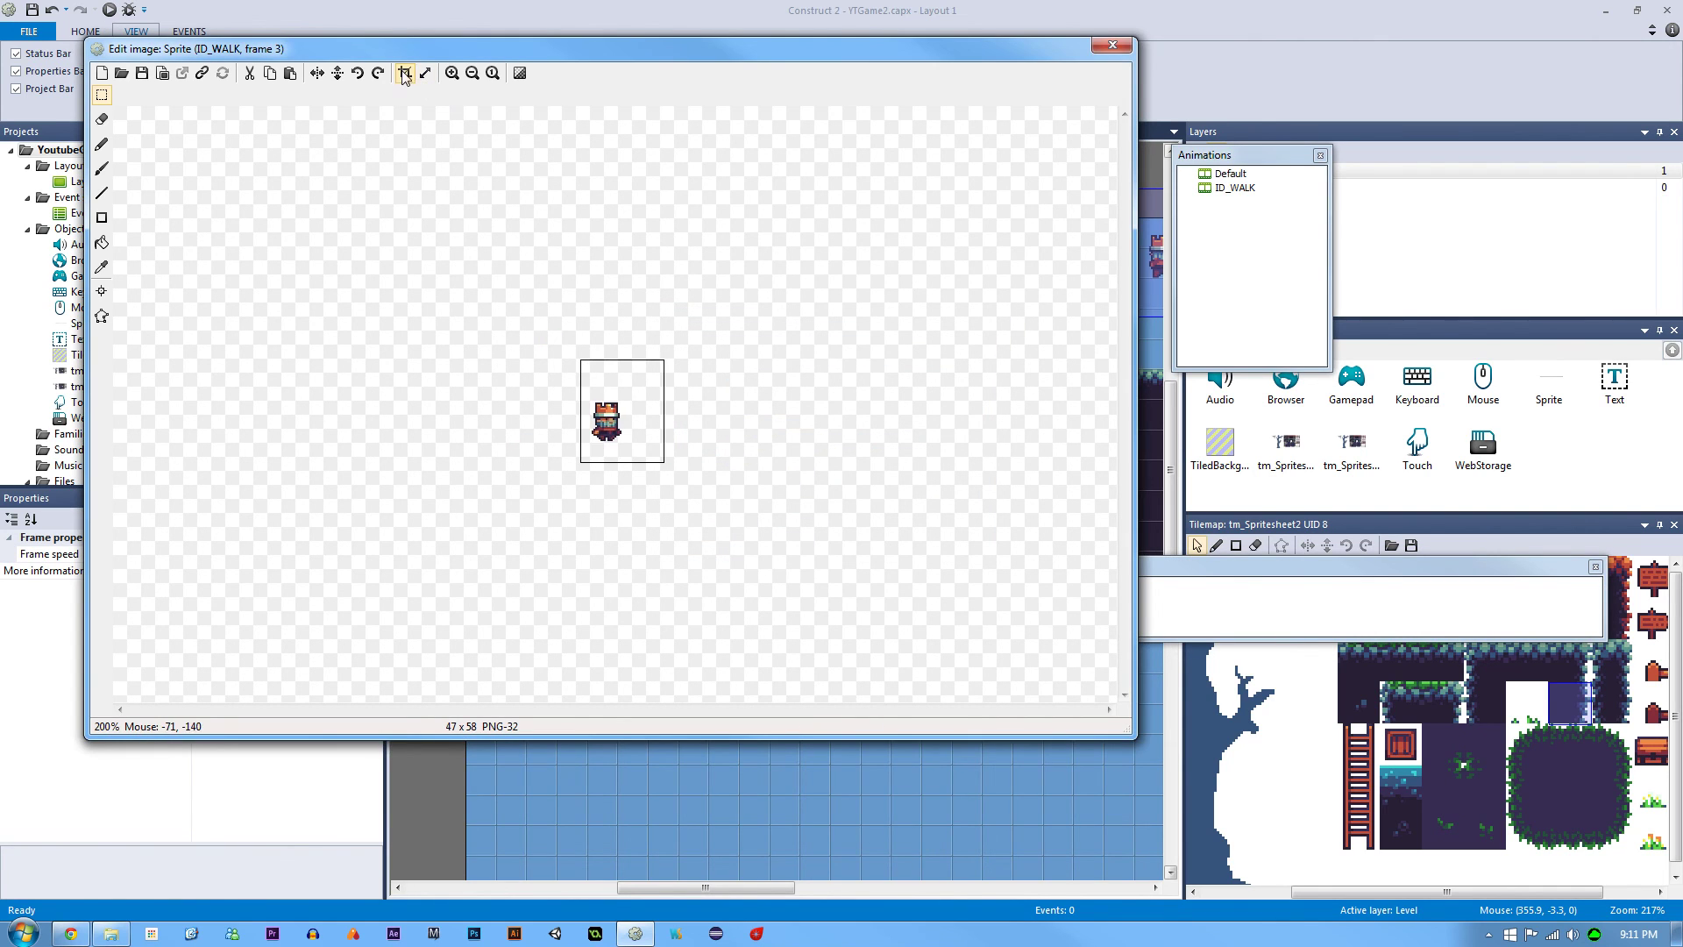
click(405, 73)
click(1157, 590)
click(200, 601)
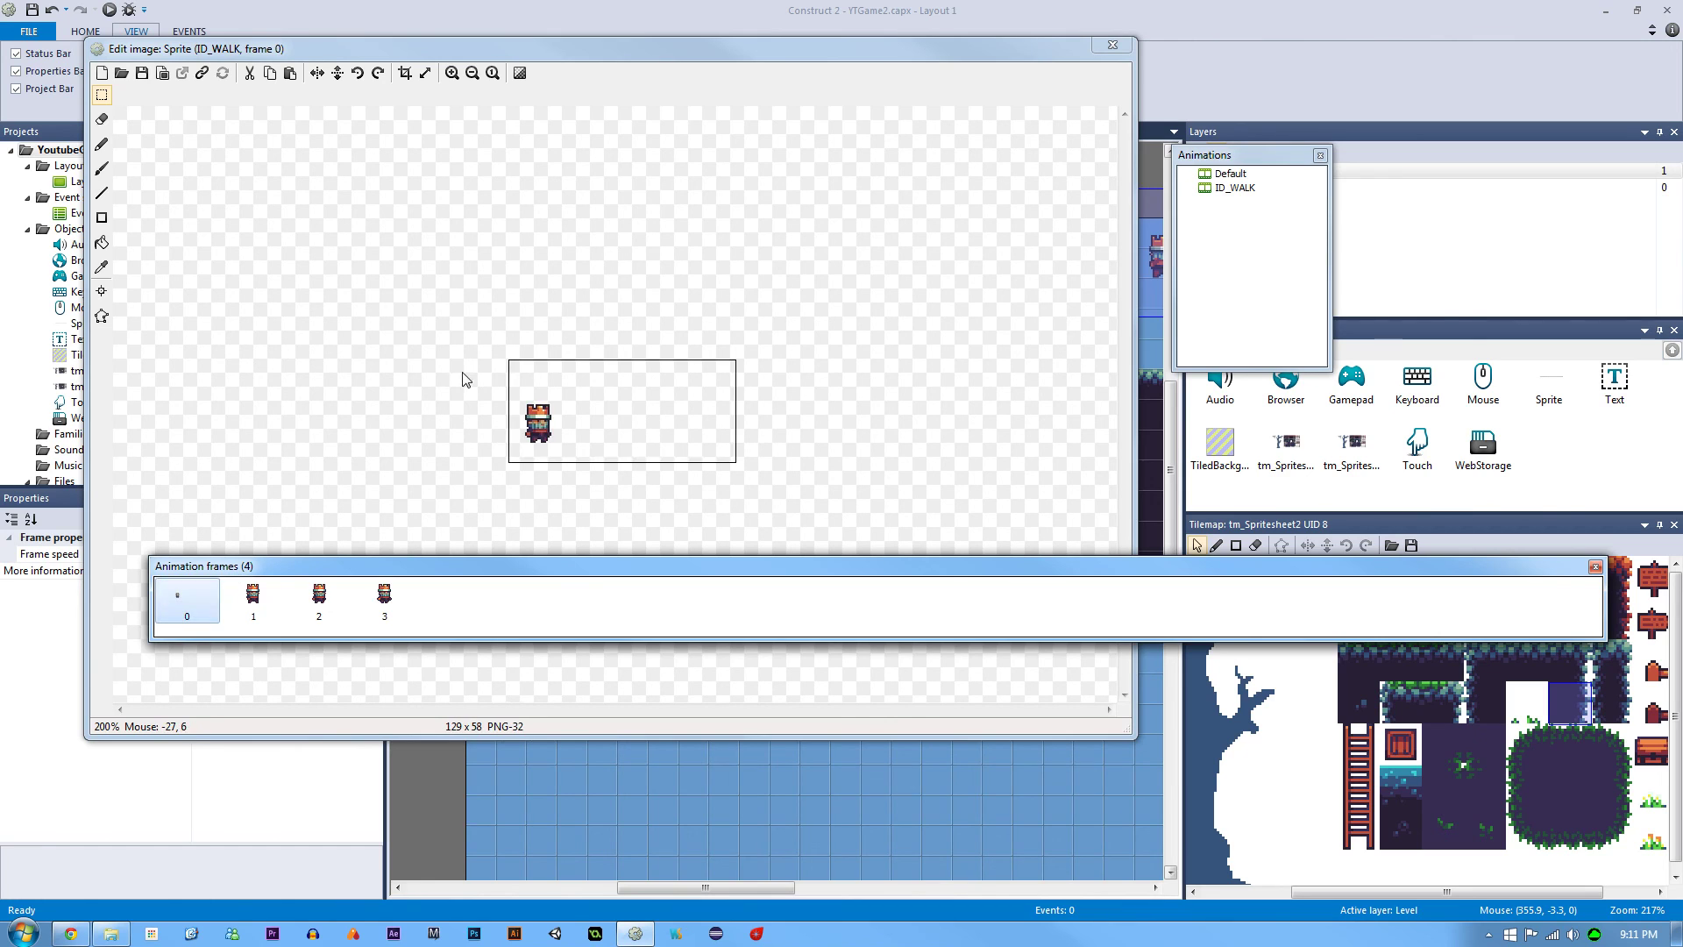
click(405, 73)
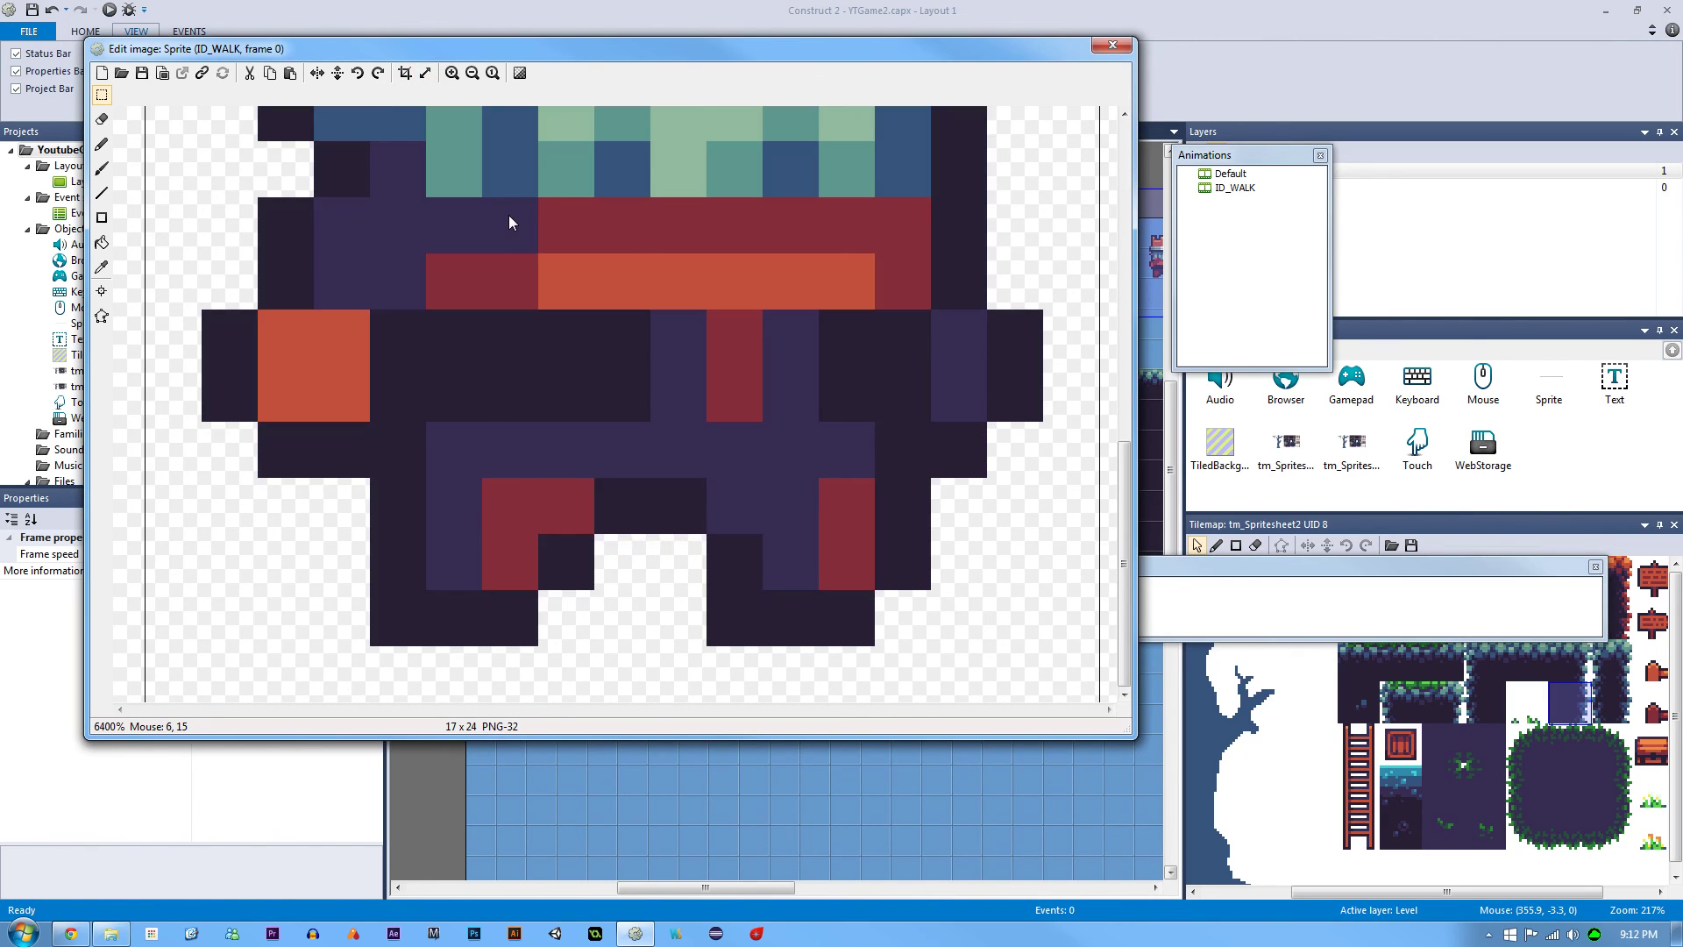
scroll(509, 223, down, 2)
click(1236, 175)
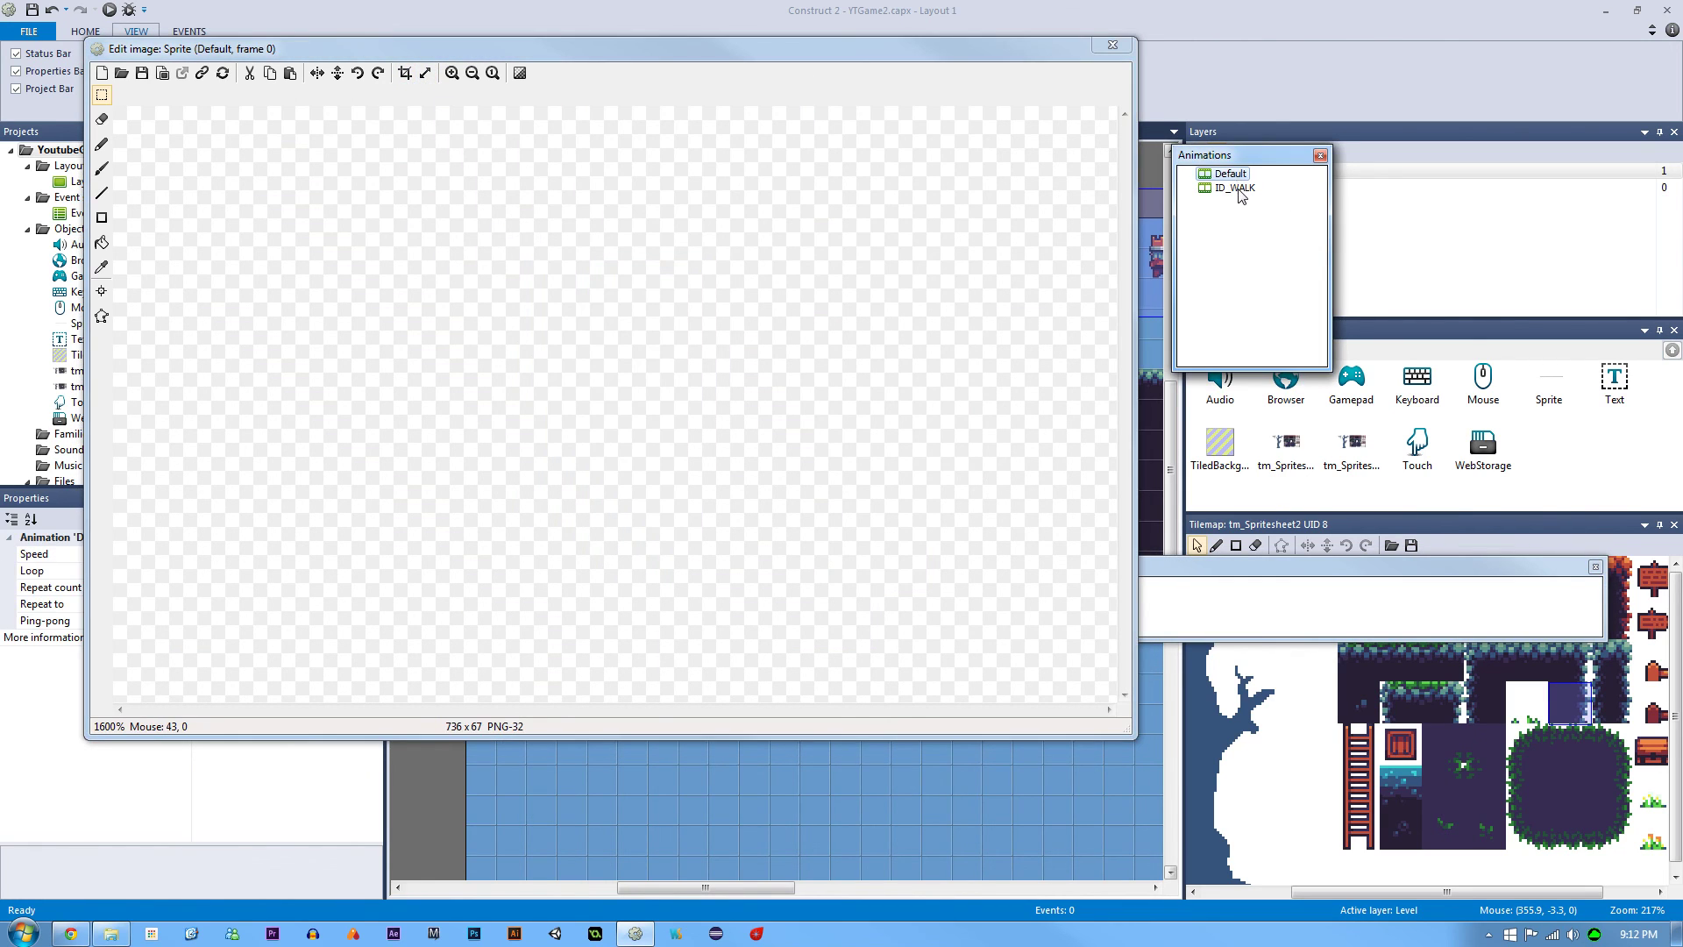
click(1226, 175)
drag(705, 248, 717, 251)
scroll(726, 253, down, 7)
scroll(731, 255, up, 4)
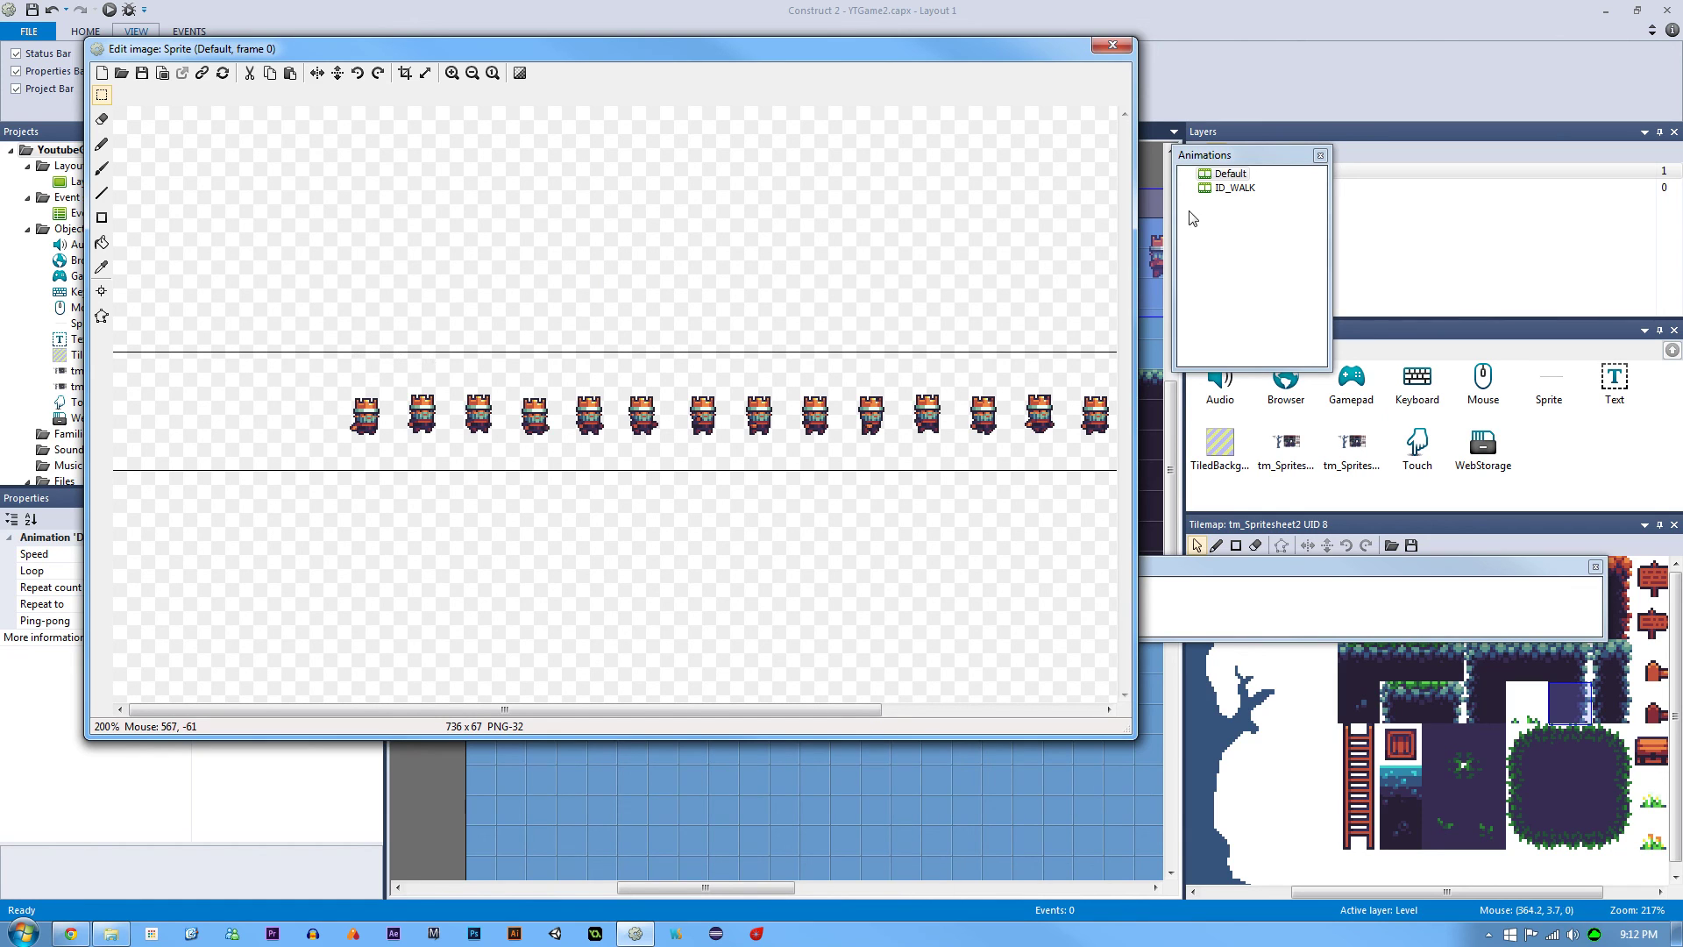
click(1236, 189)
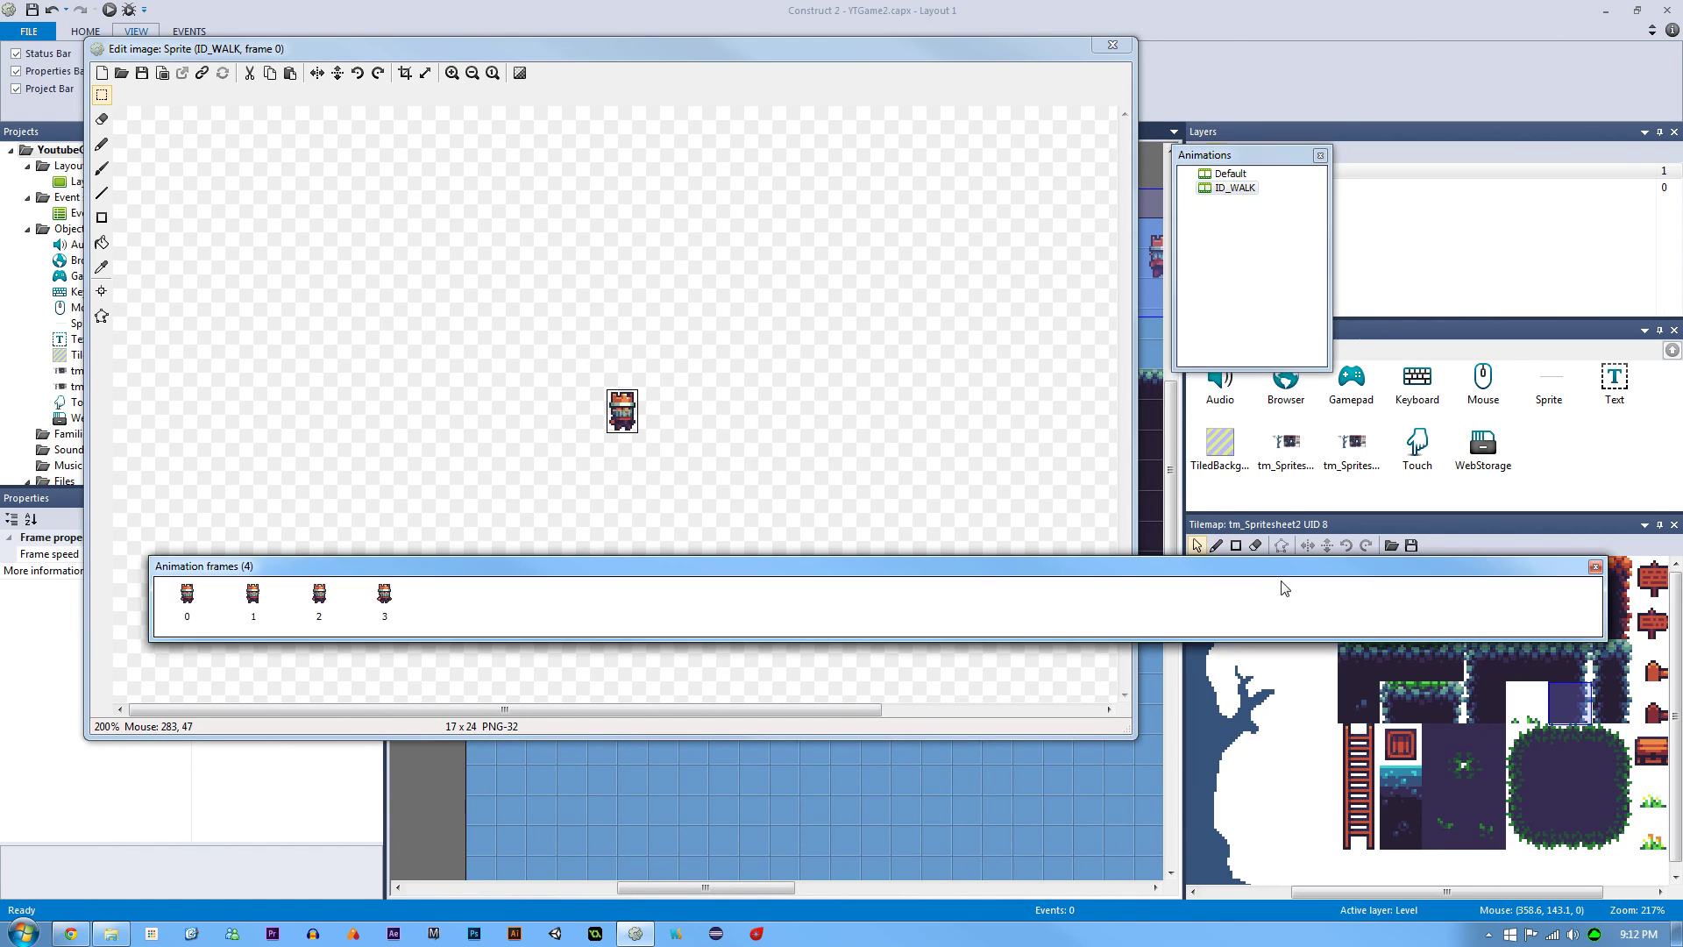
click(252, 597)
click(319, 598)
click(384, 598)
click(187, 598)
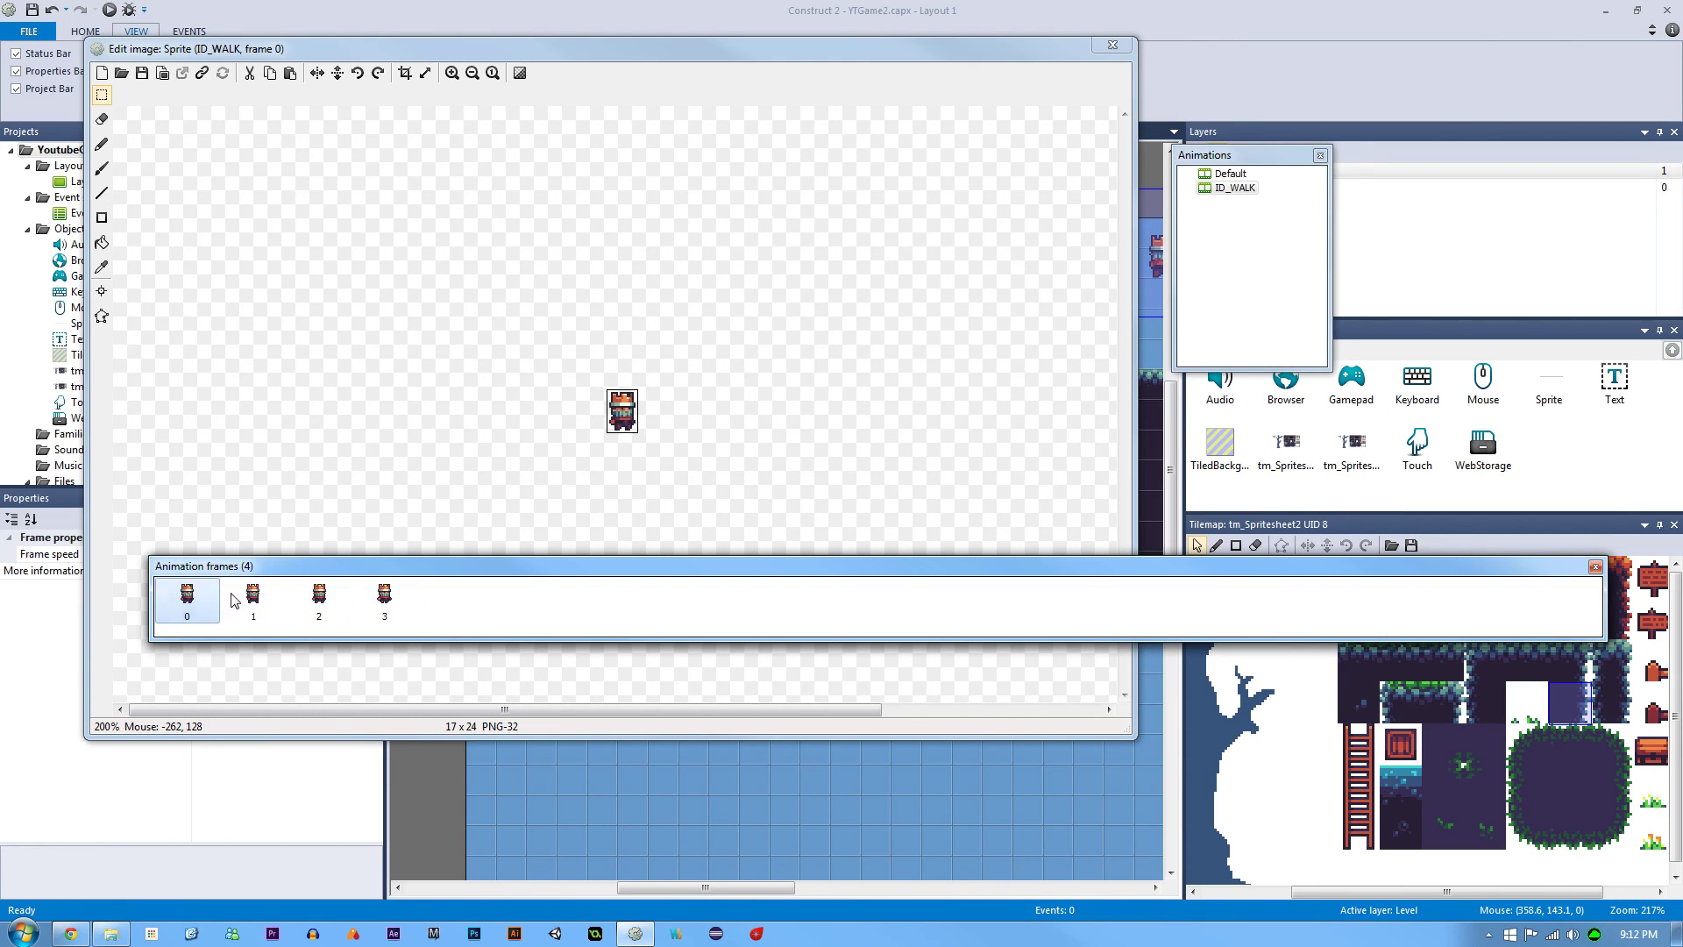
click(253, 598)
click(331, 603)
click(385, 600)
right_click(491, 595)
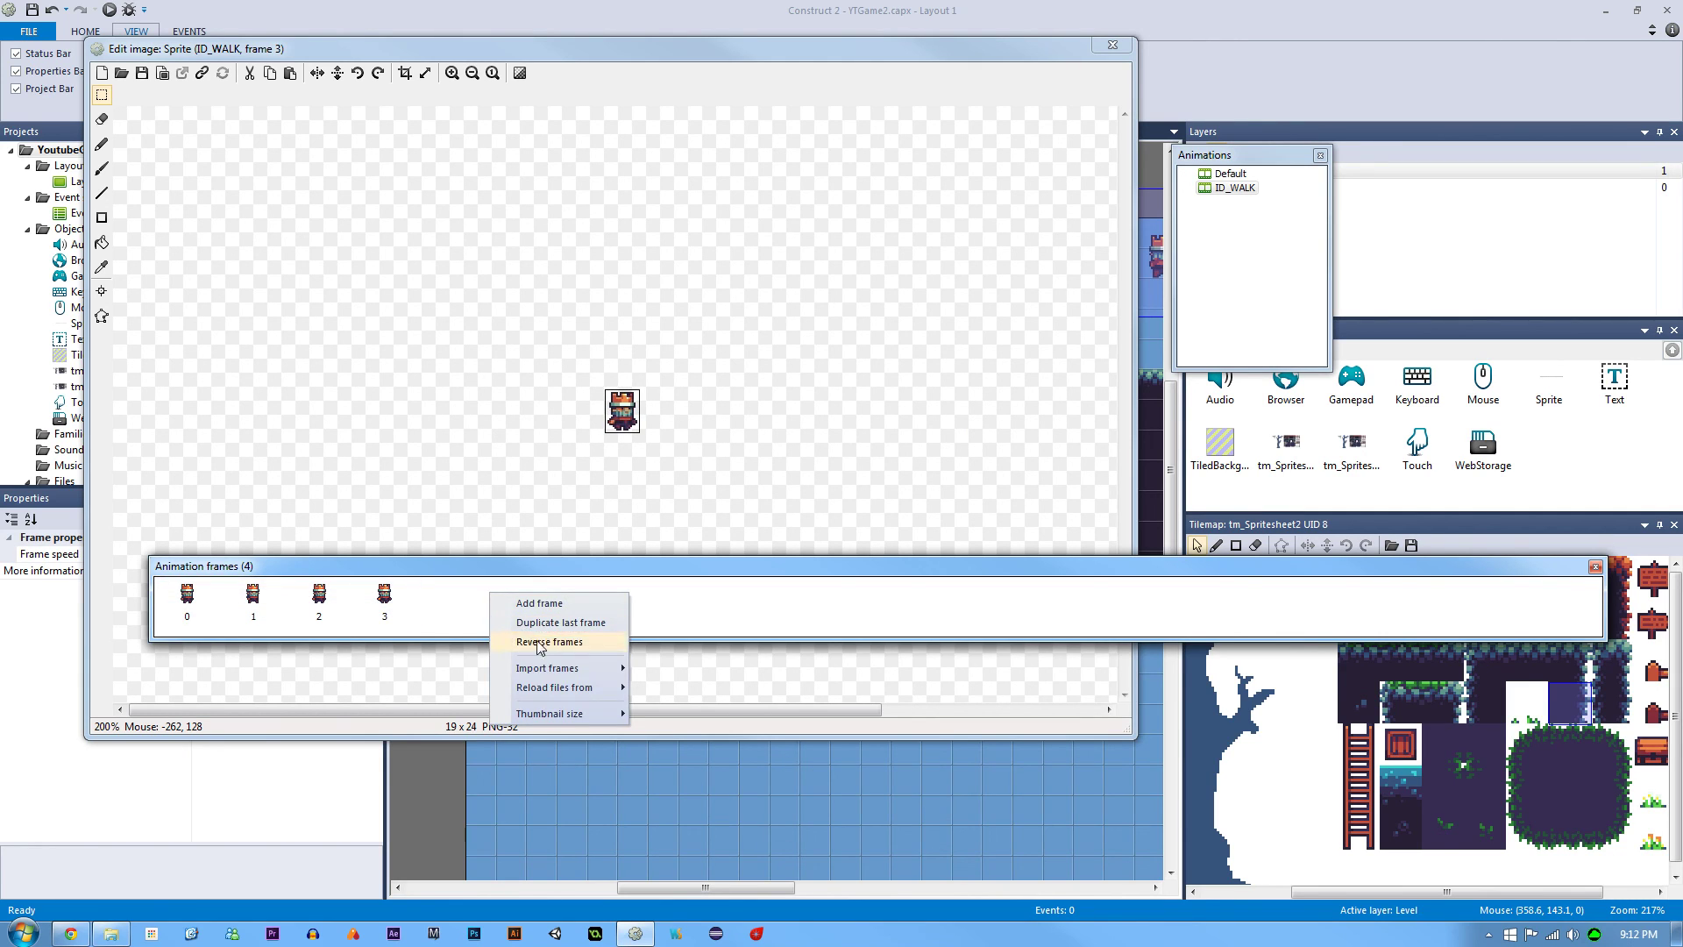
mouse_move(601, 671)
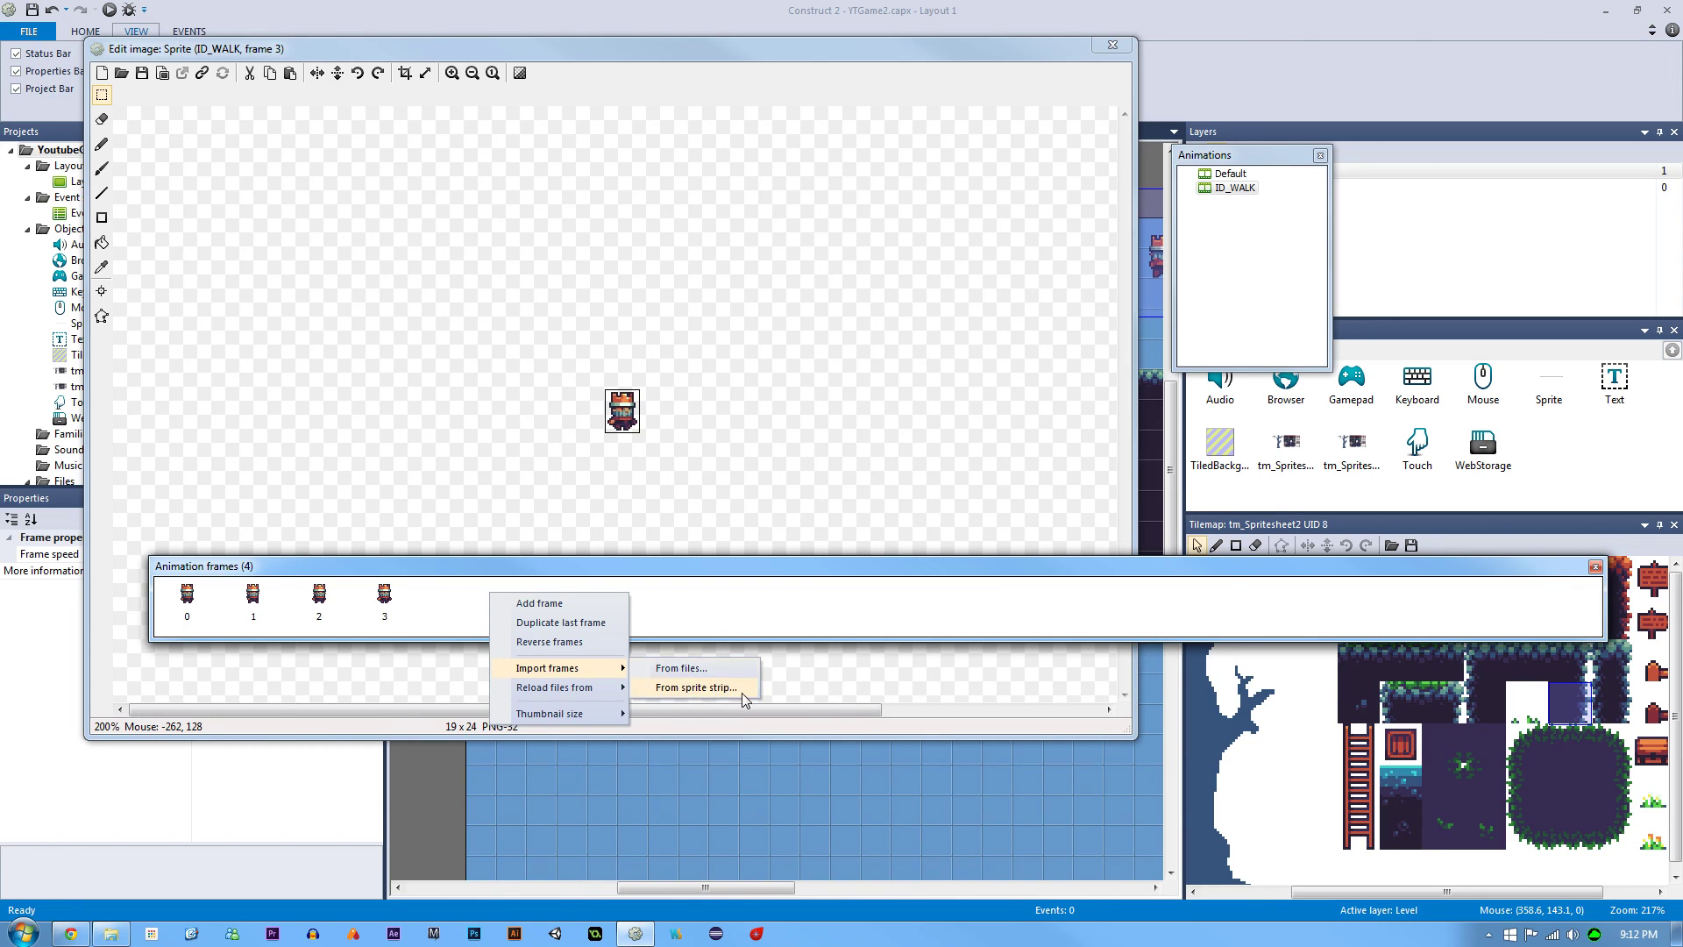
click(693, 624)
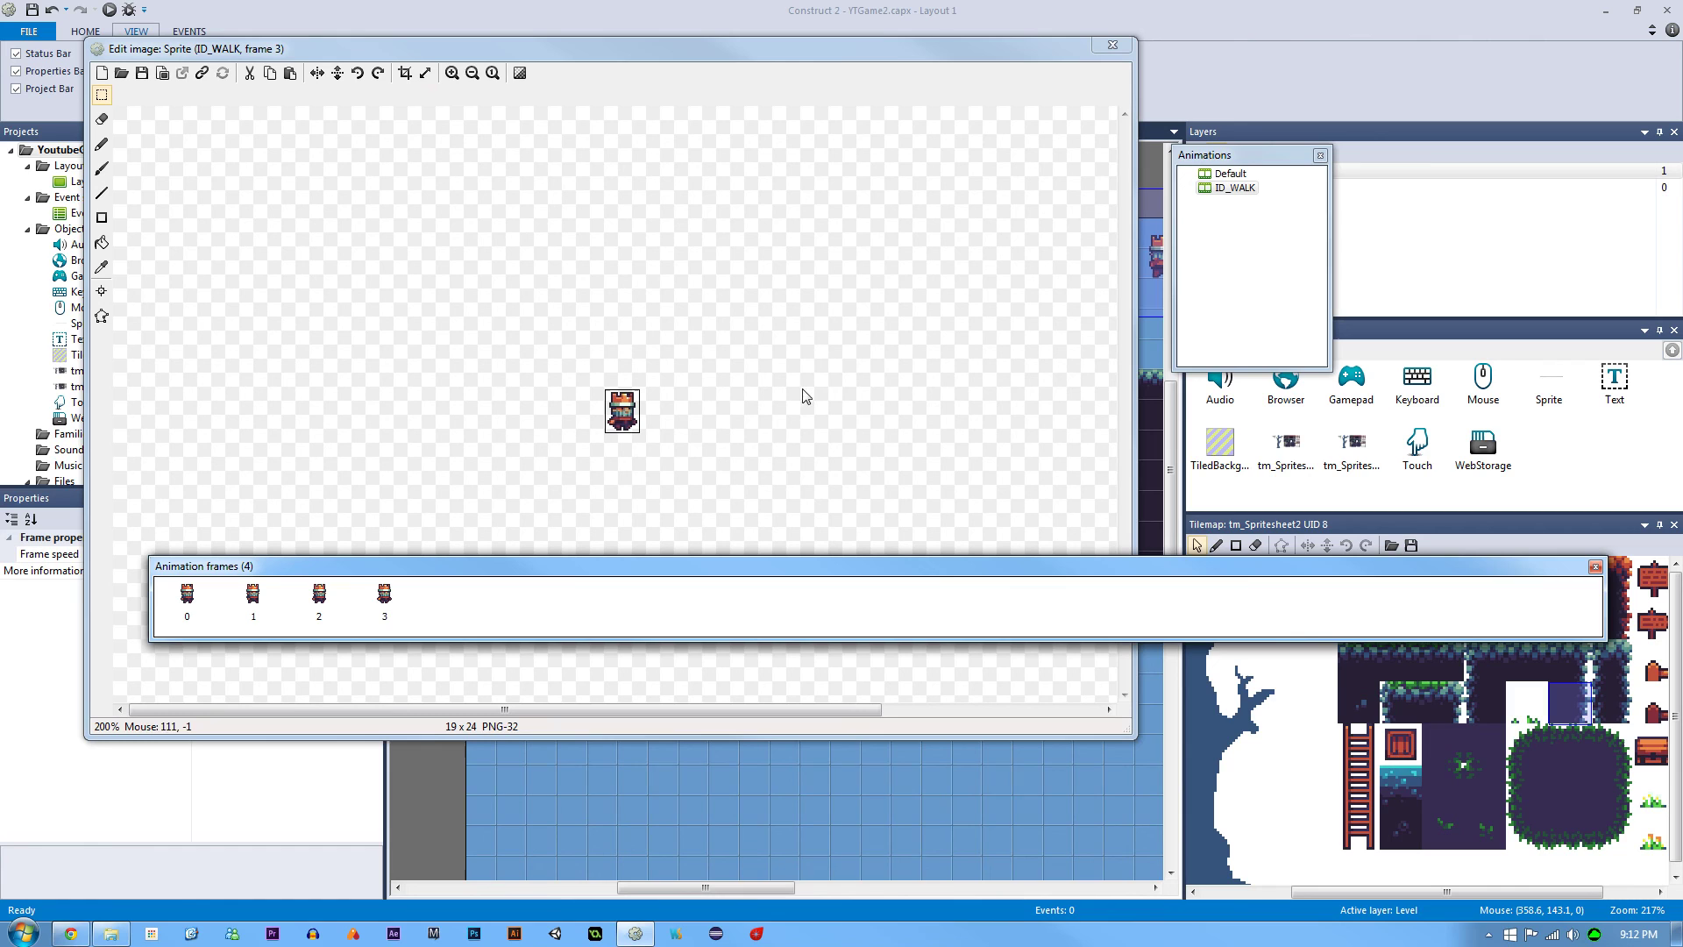
click(406, 76)
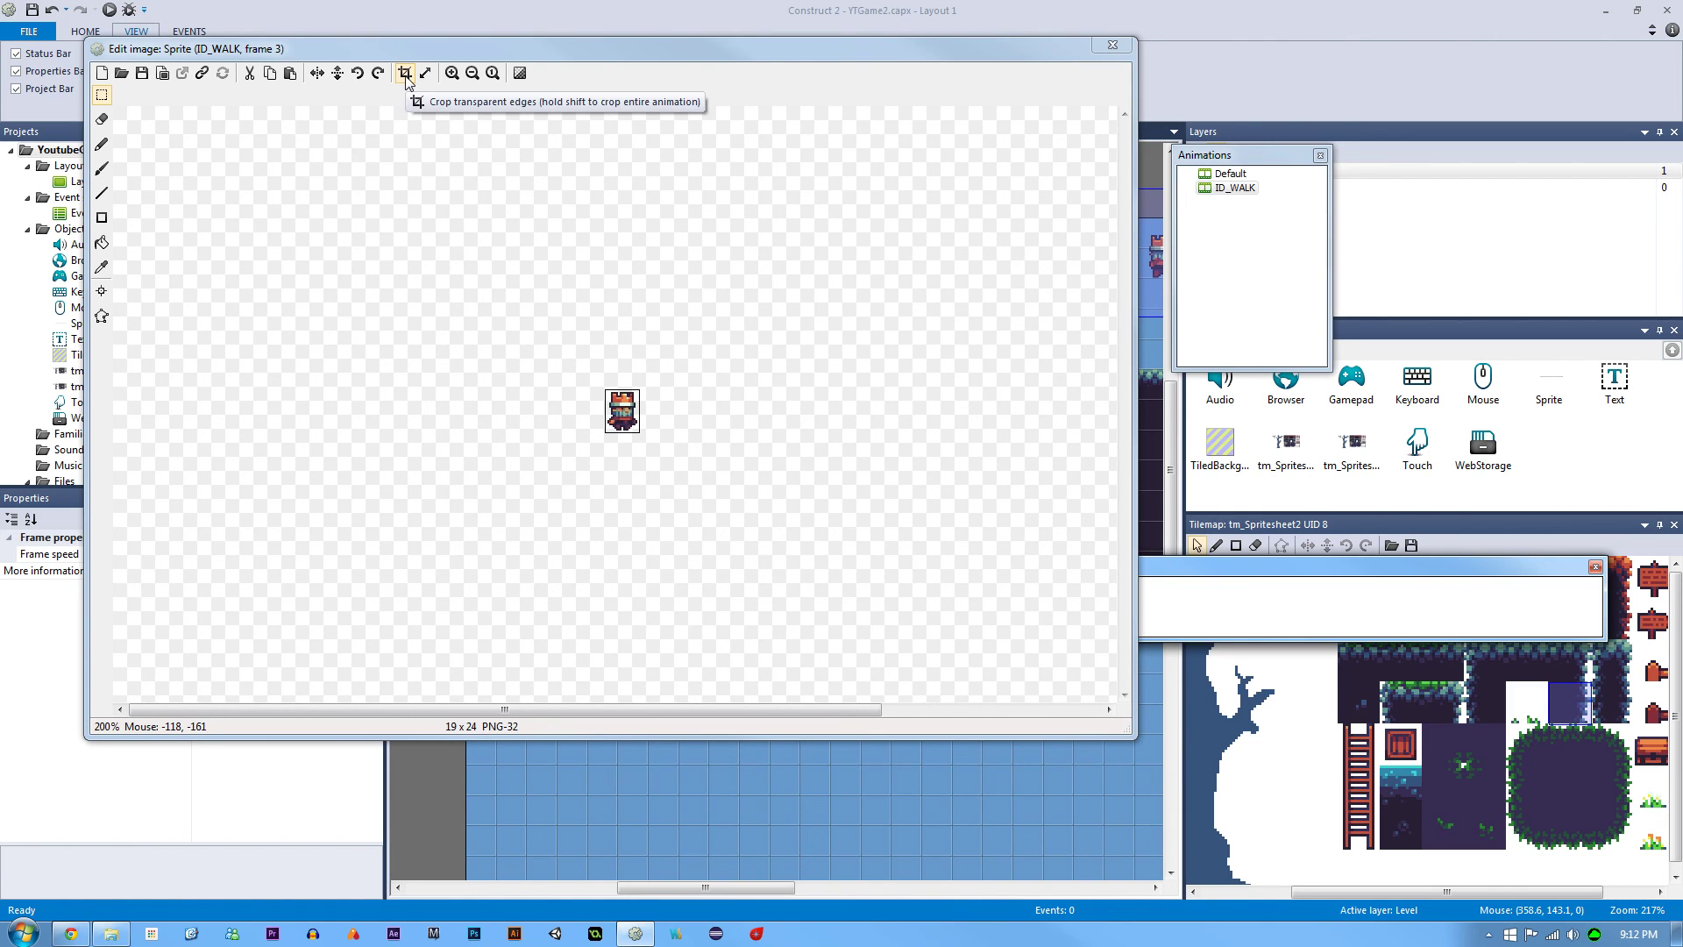
click(995, 597)
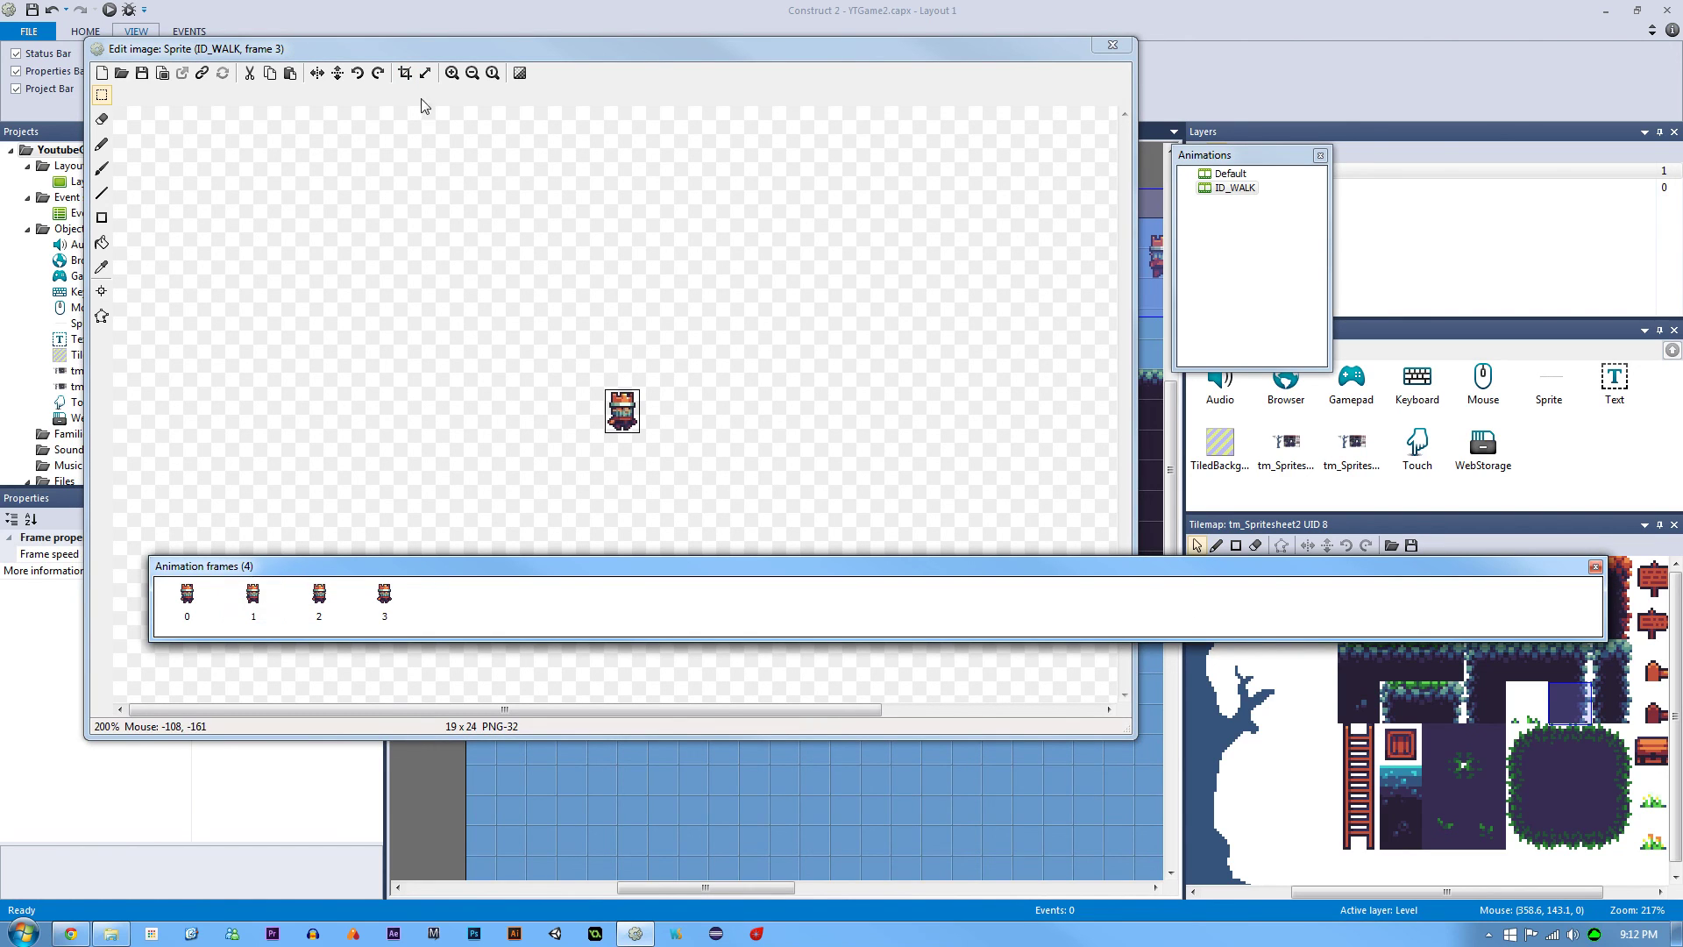
Set the knight's origin to bottom centre with Quick assign > Bottom.
click(451, 73)
click(451, 72)
click(451, 73)
click(452, 73)
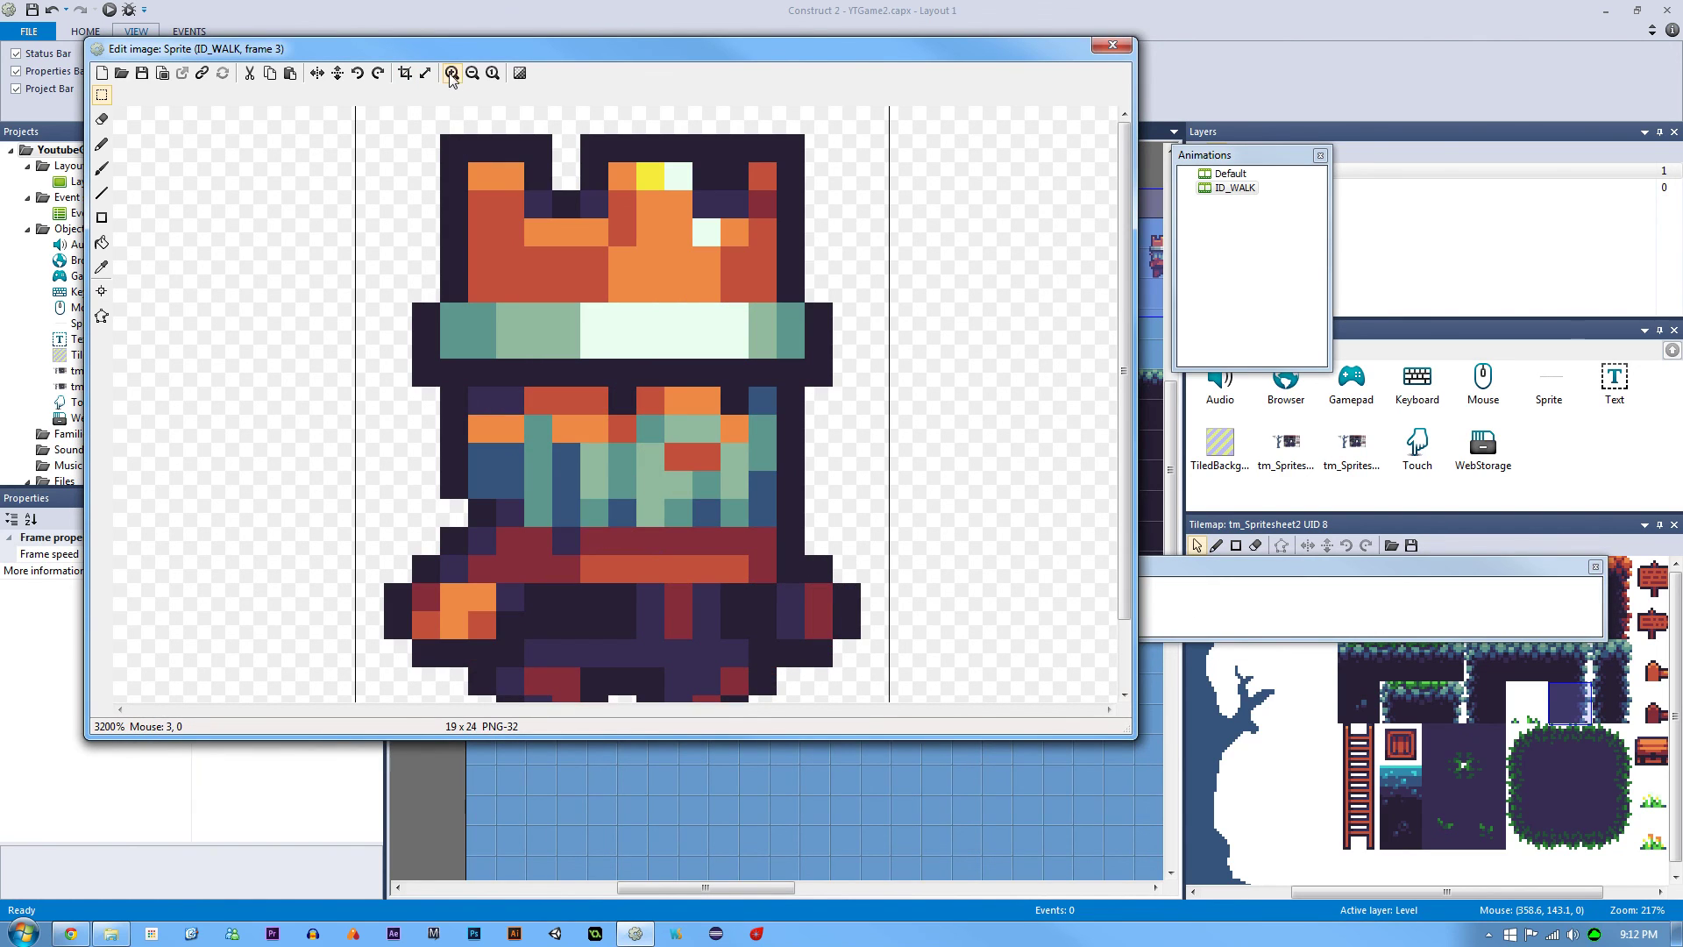
click(472, 73)
click(101, 291)
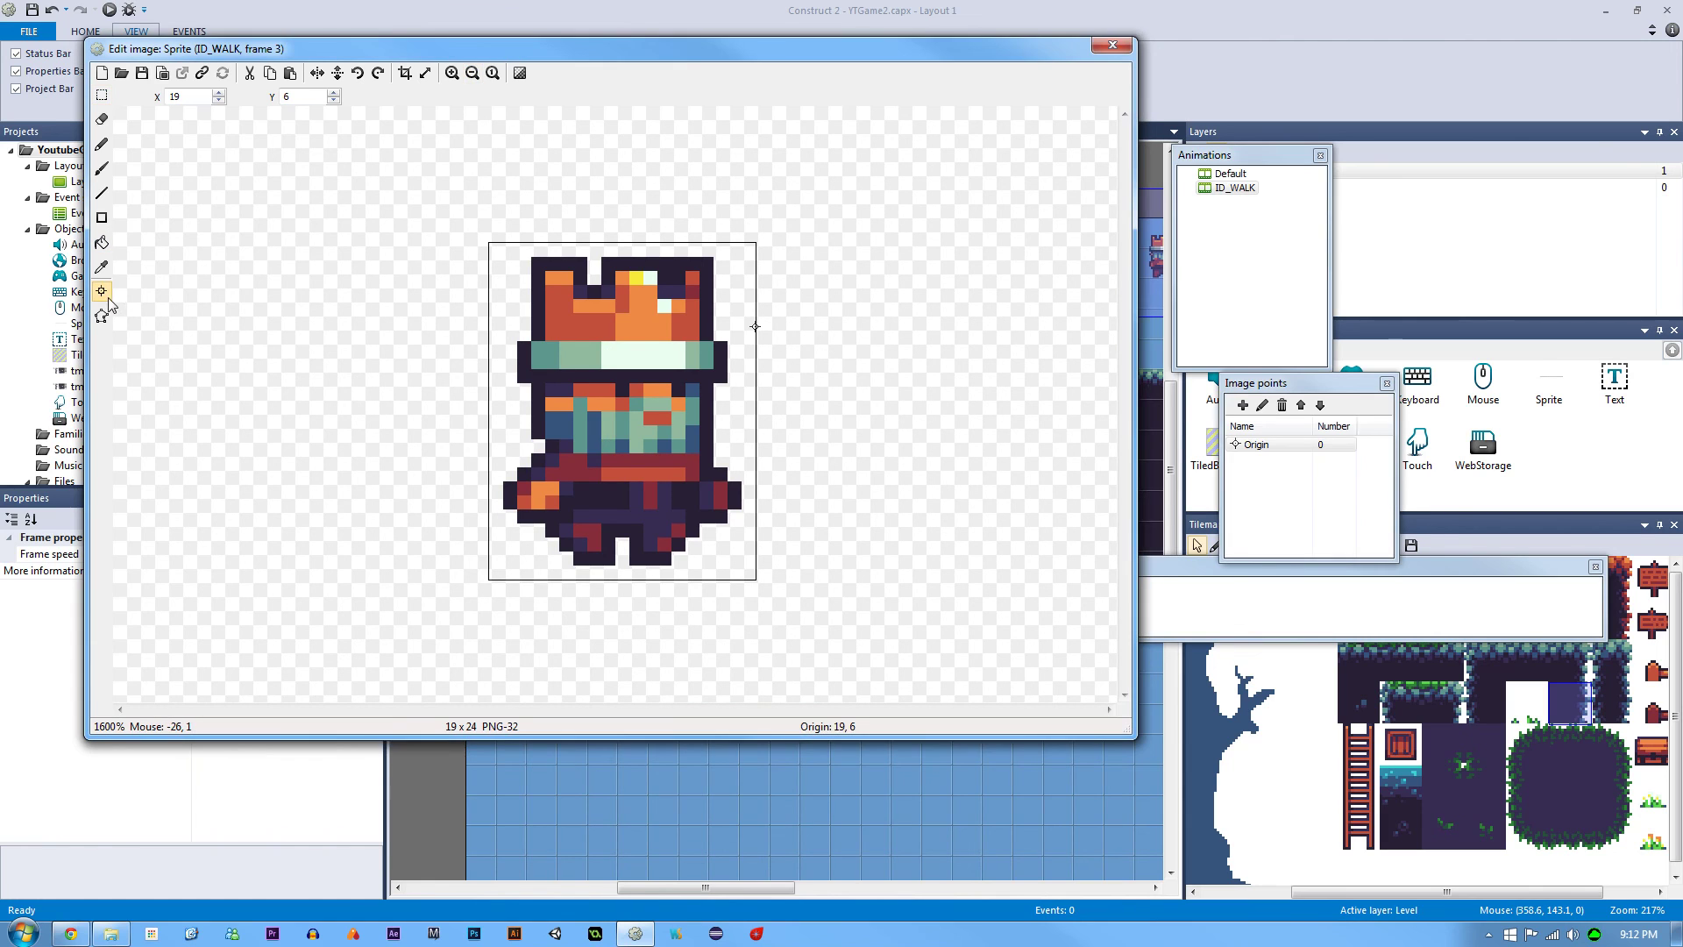
right_click(1241, 445)
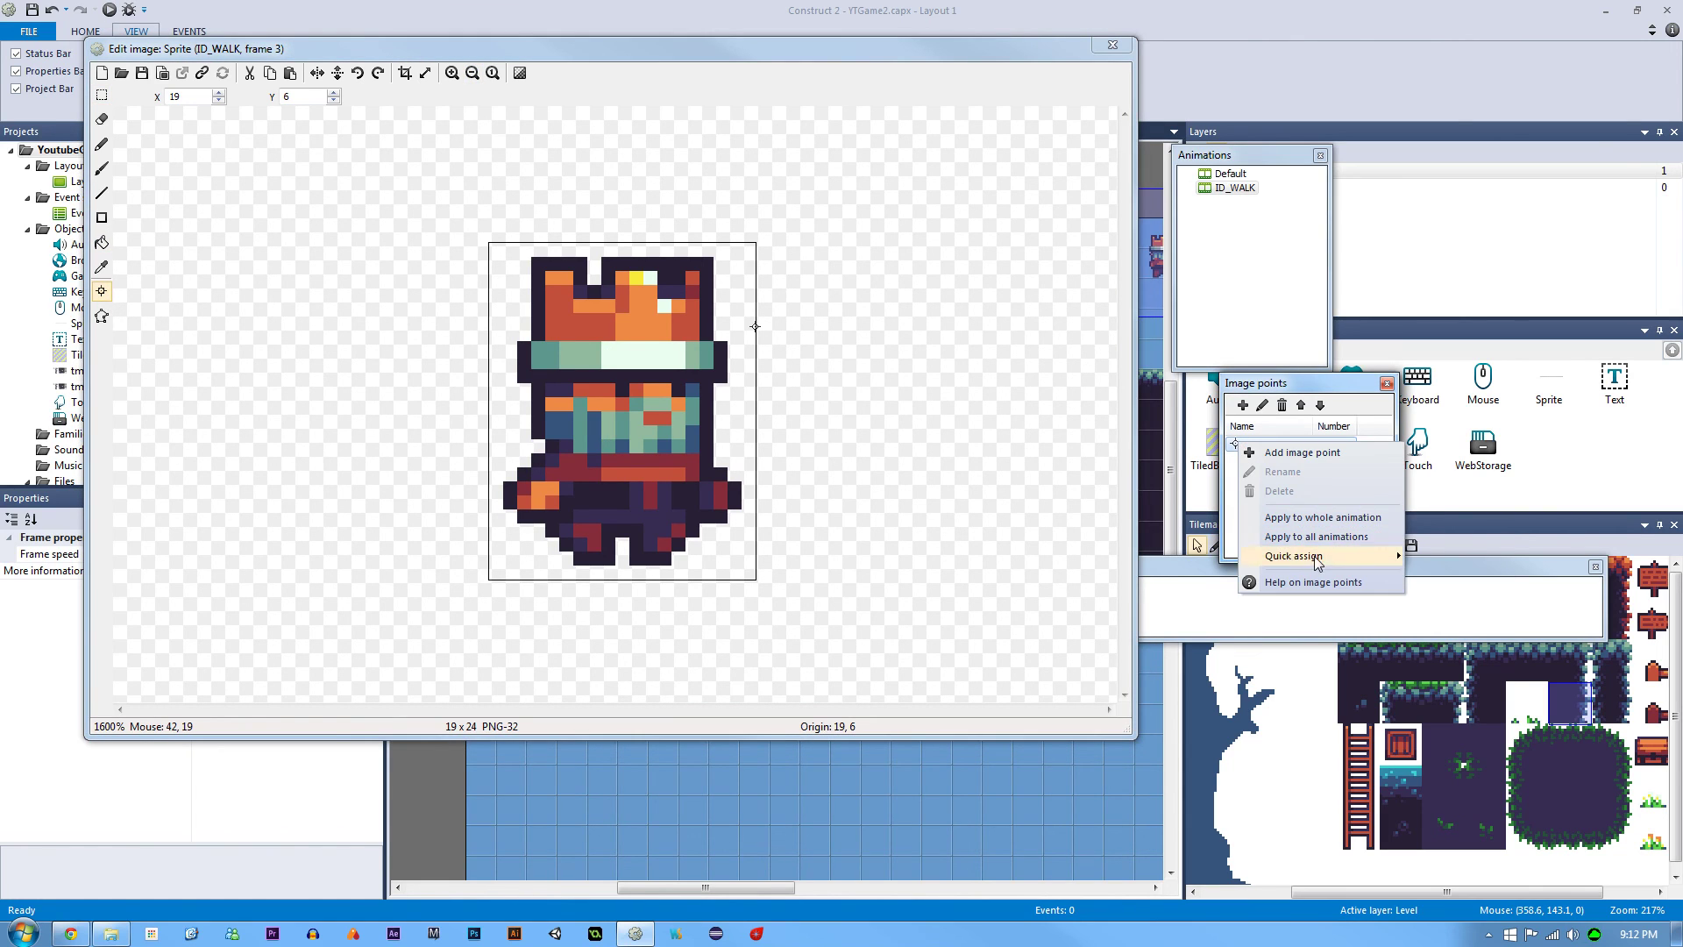
mouse_move(1314, 556)
click(1464, 708)
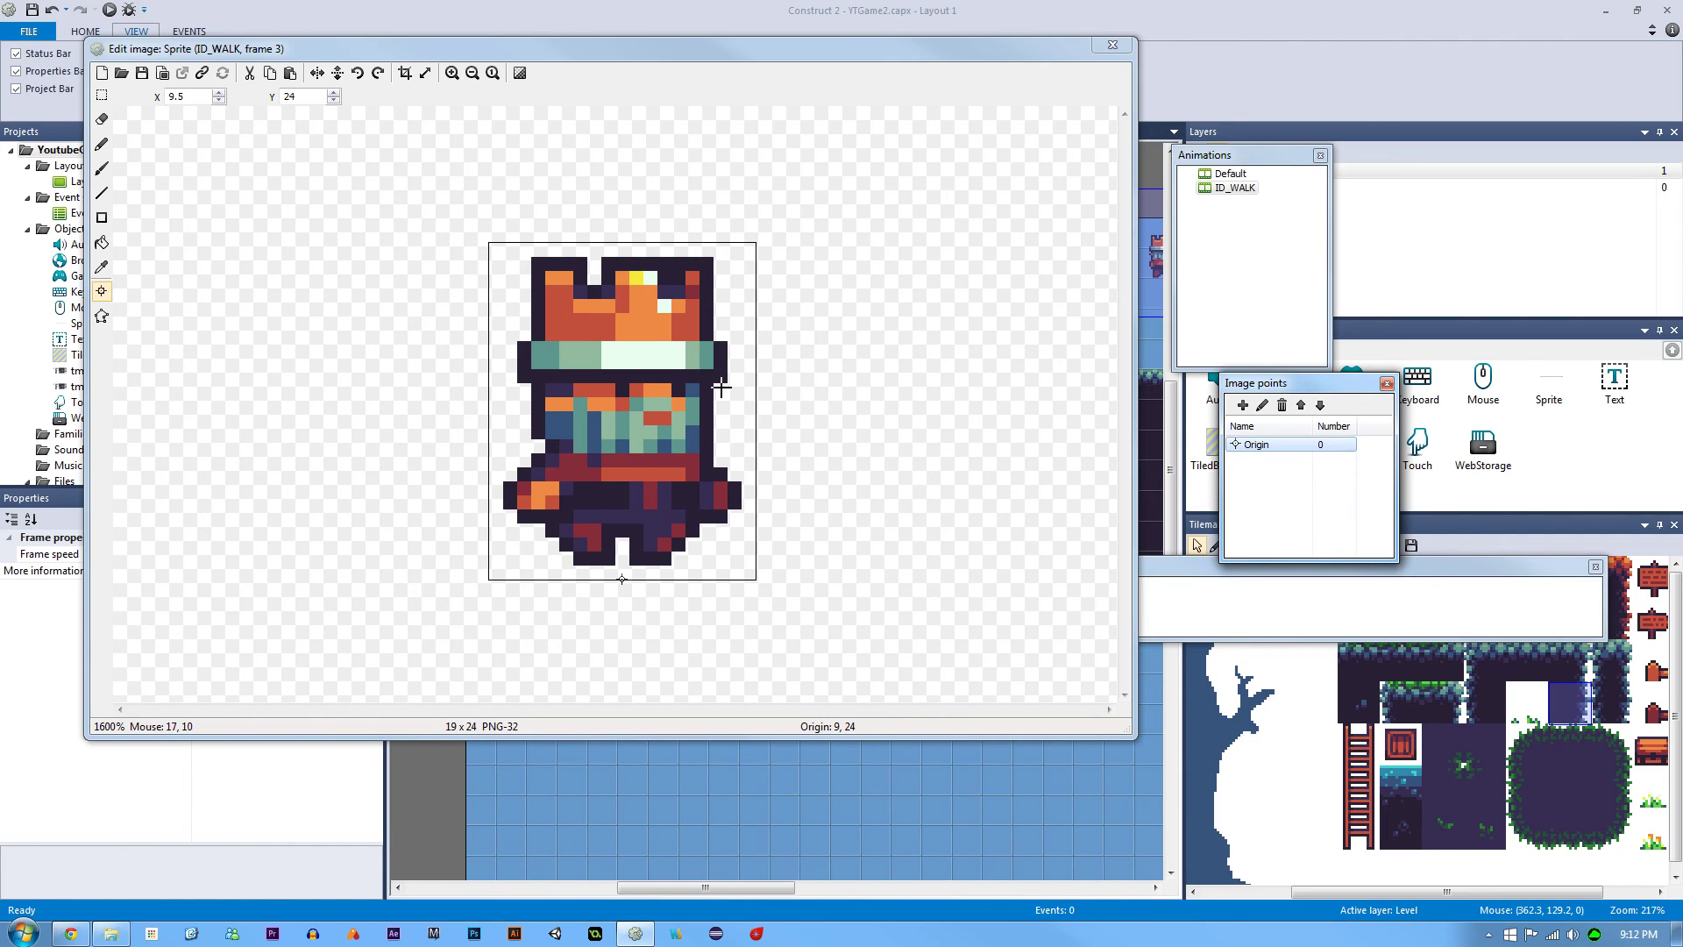
Apply the origin to all animations and check it on frames 0–3.
right_click(1263, 446)
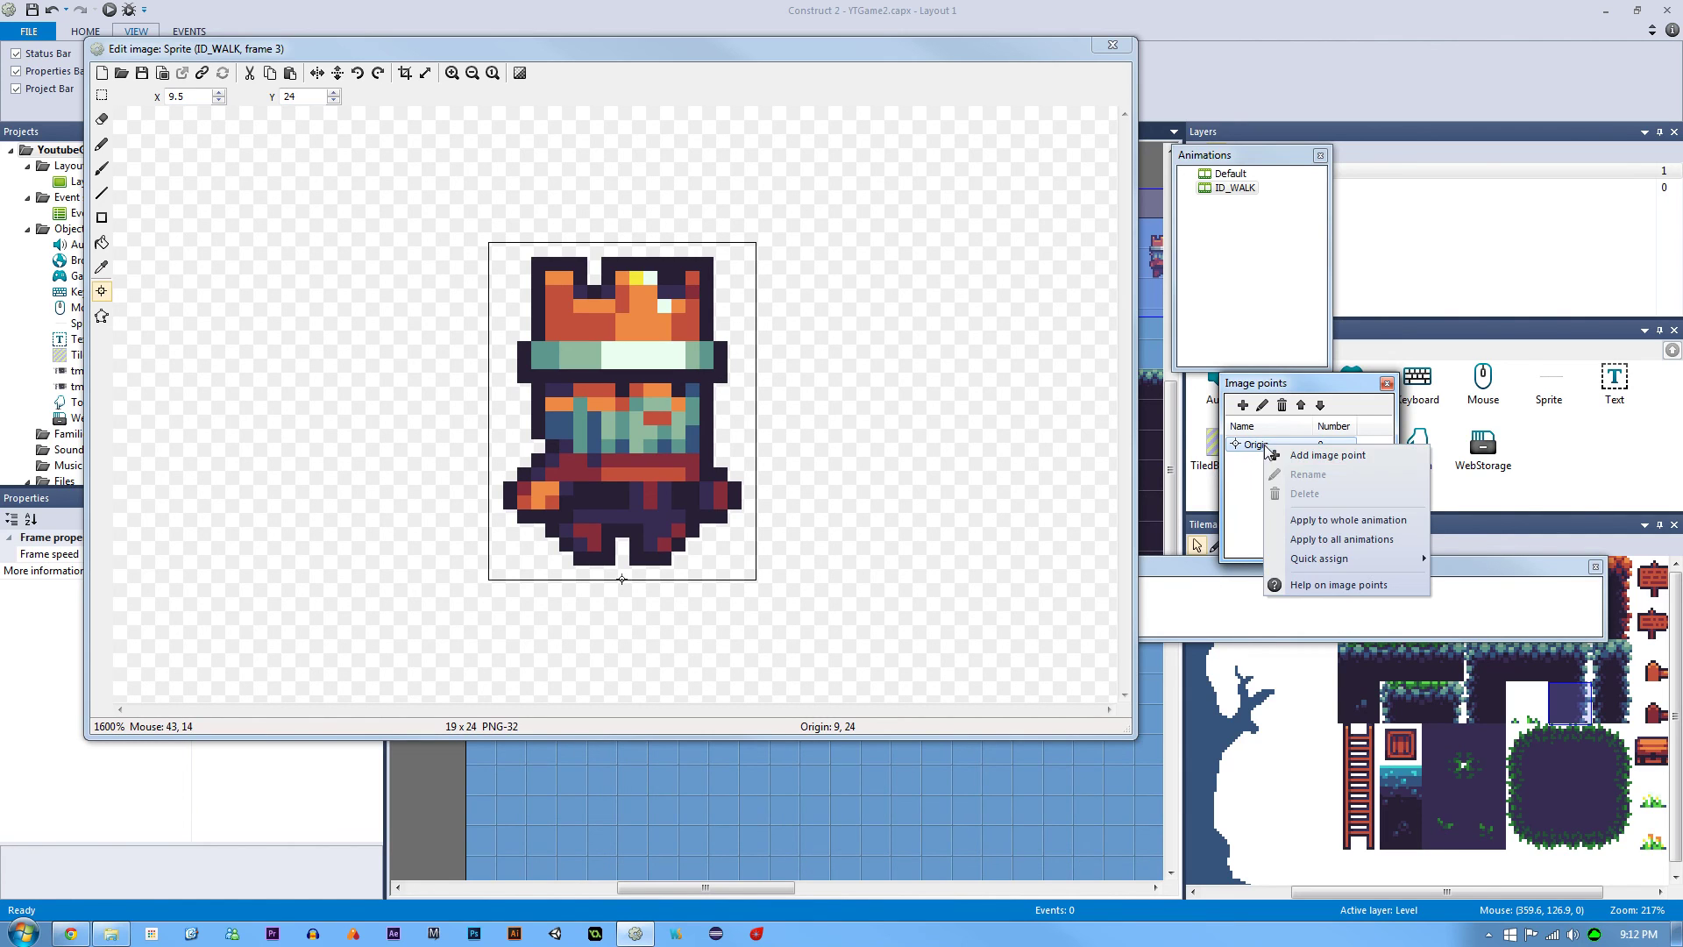
click(1331, 541)
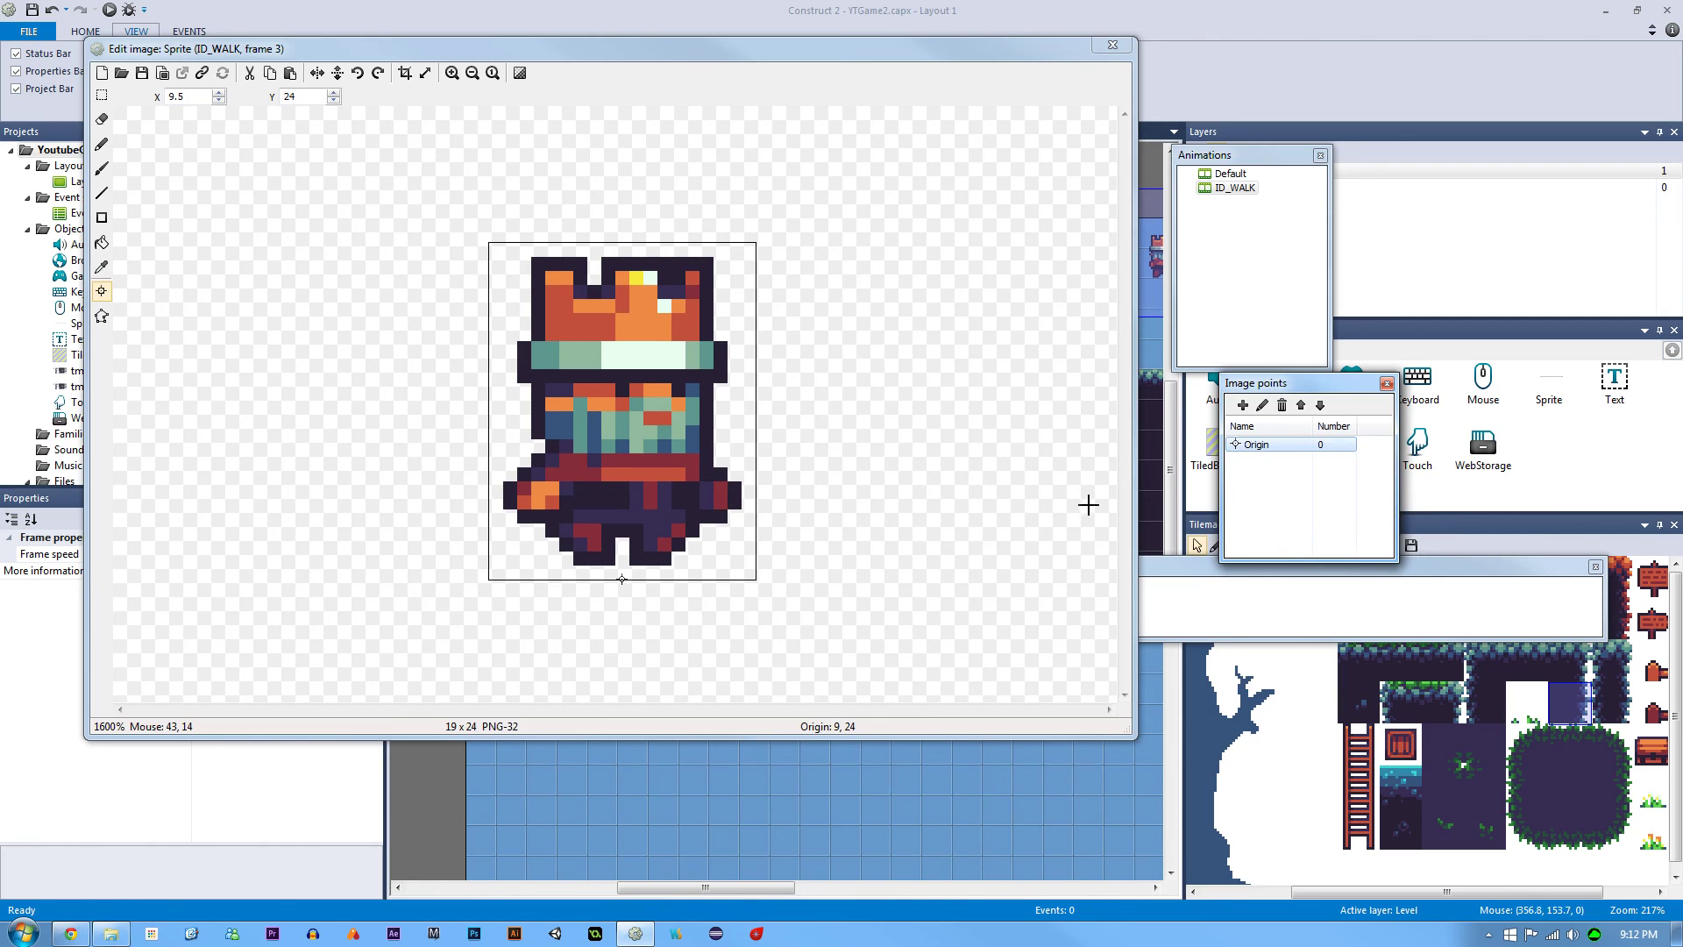
click(1227, 603)
drag(292, 559, 292, 638)
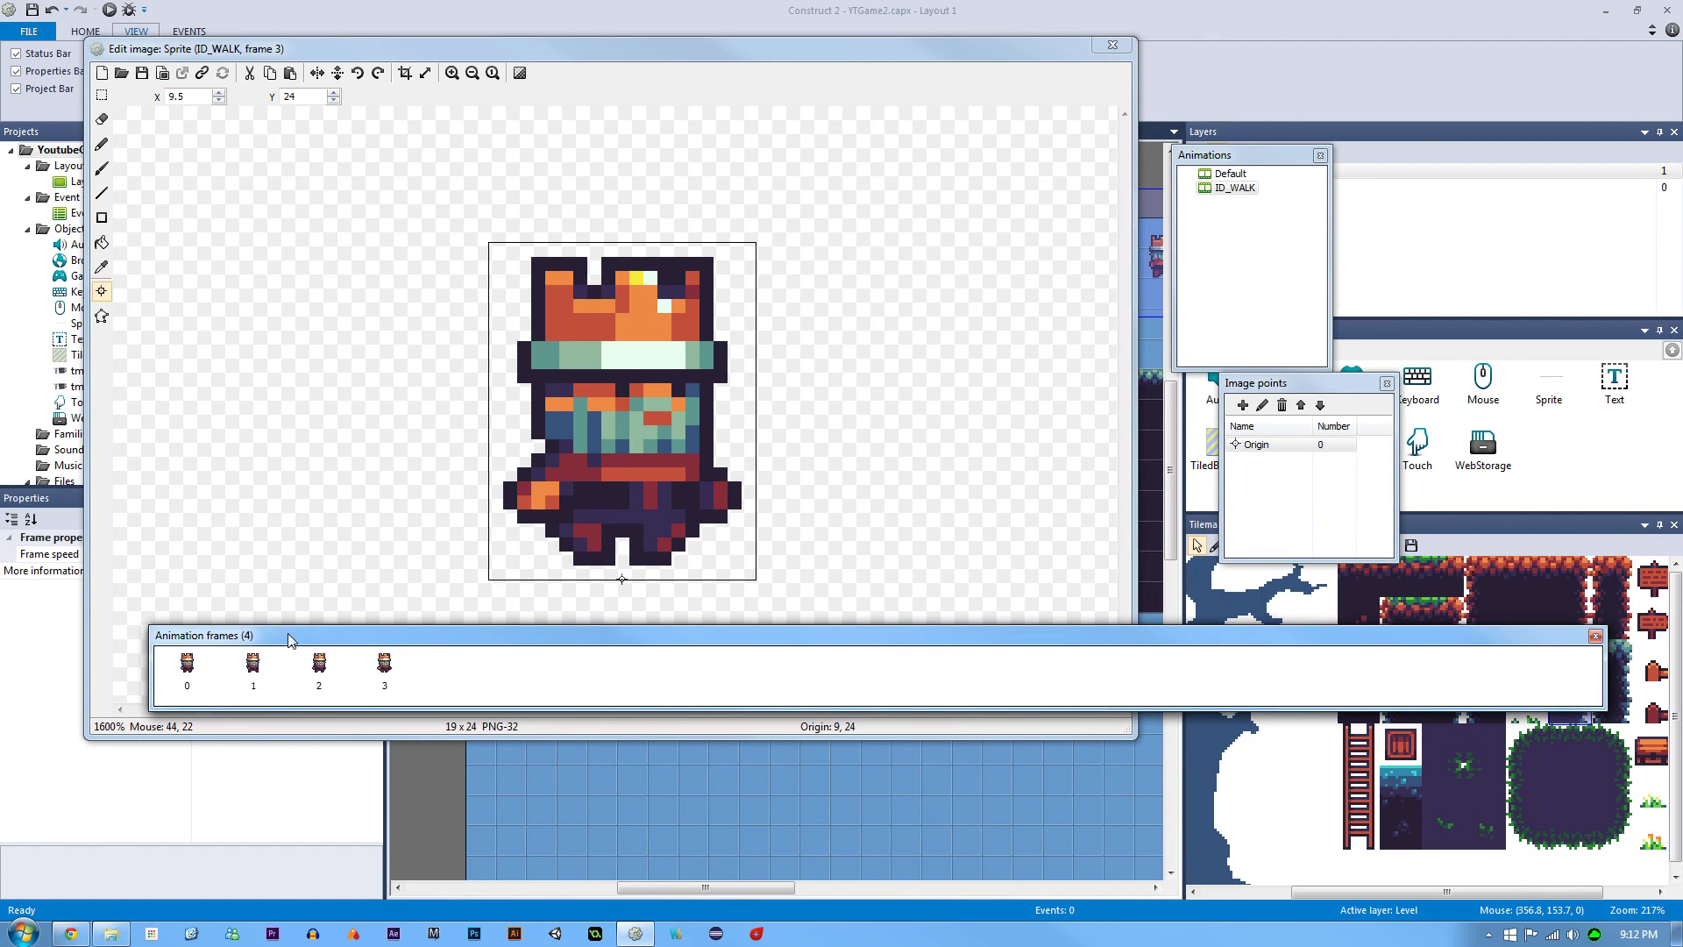
click(251, 675)
click(320, 675)
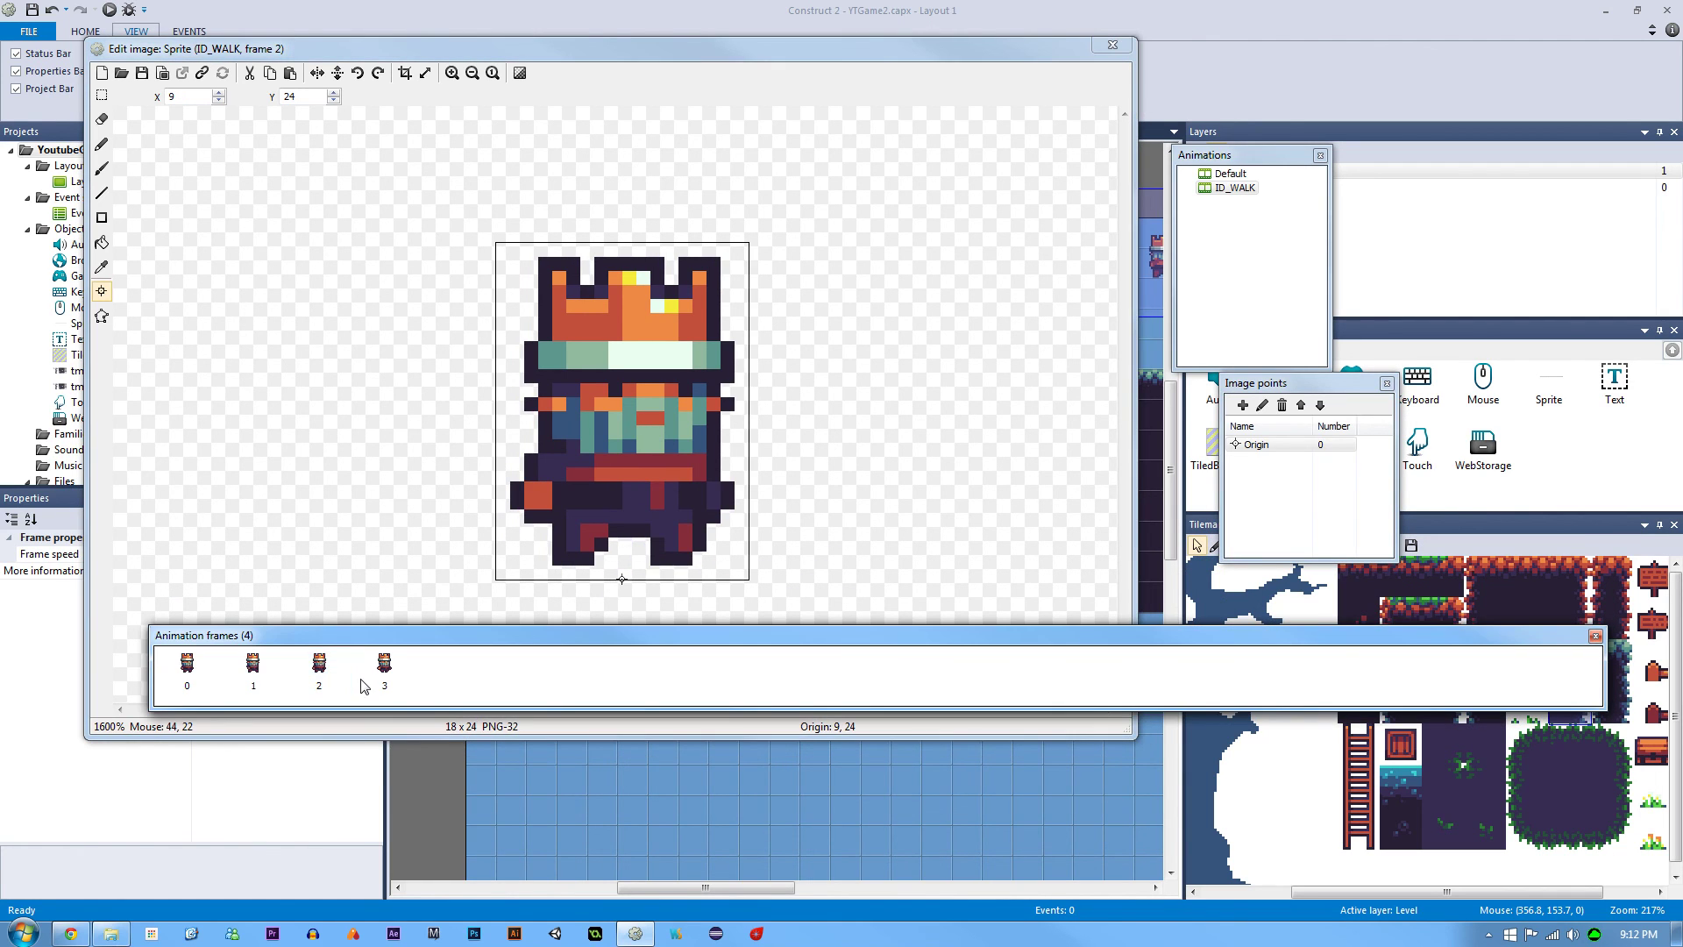
click(373, 677)
click(187, 671)
click(1291, 497)
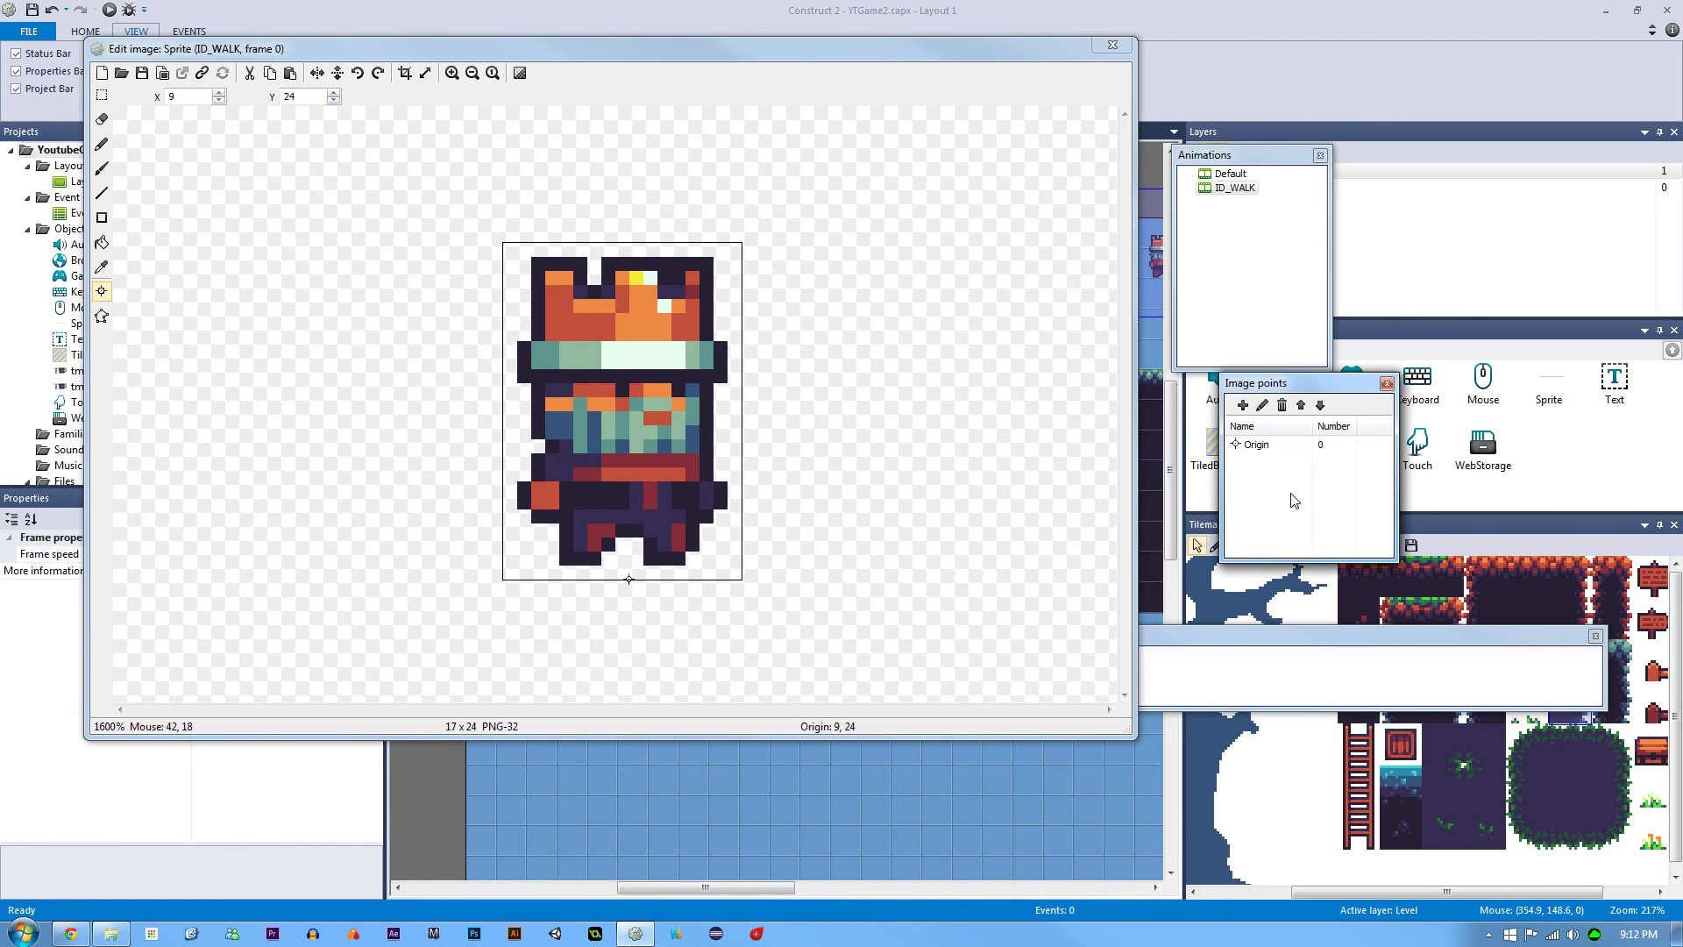
Apply the bottom origin point to the whole ID_WALK animation.
click(102, 315)
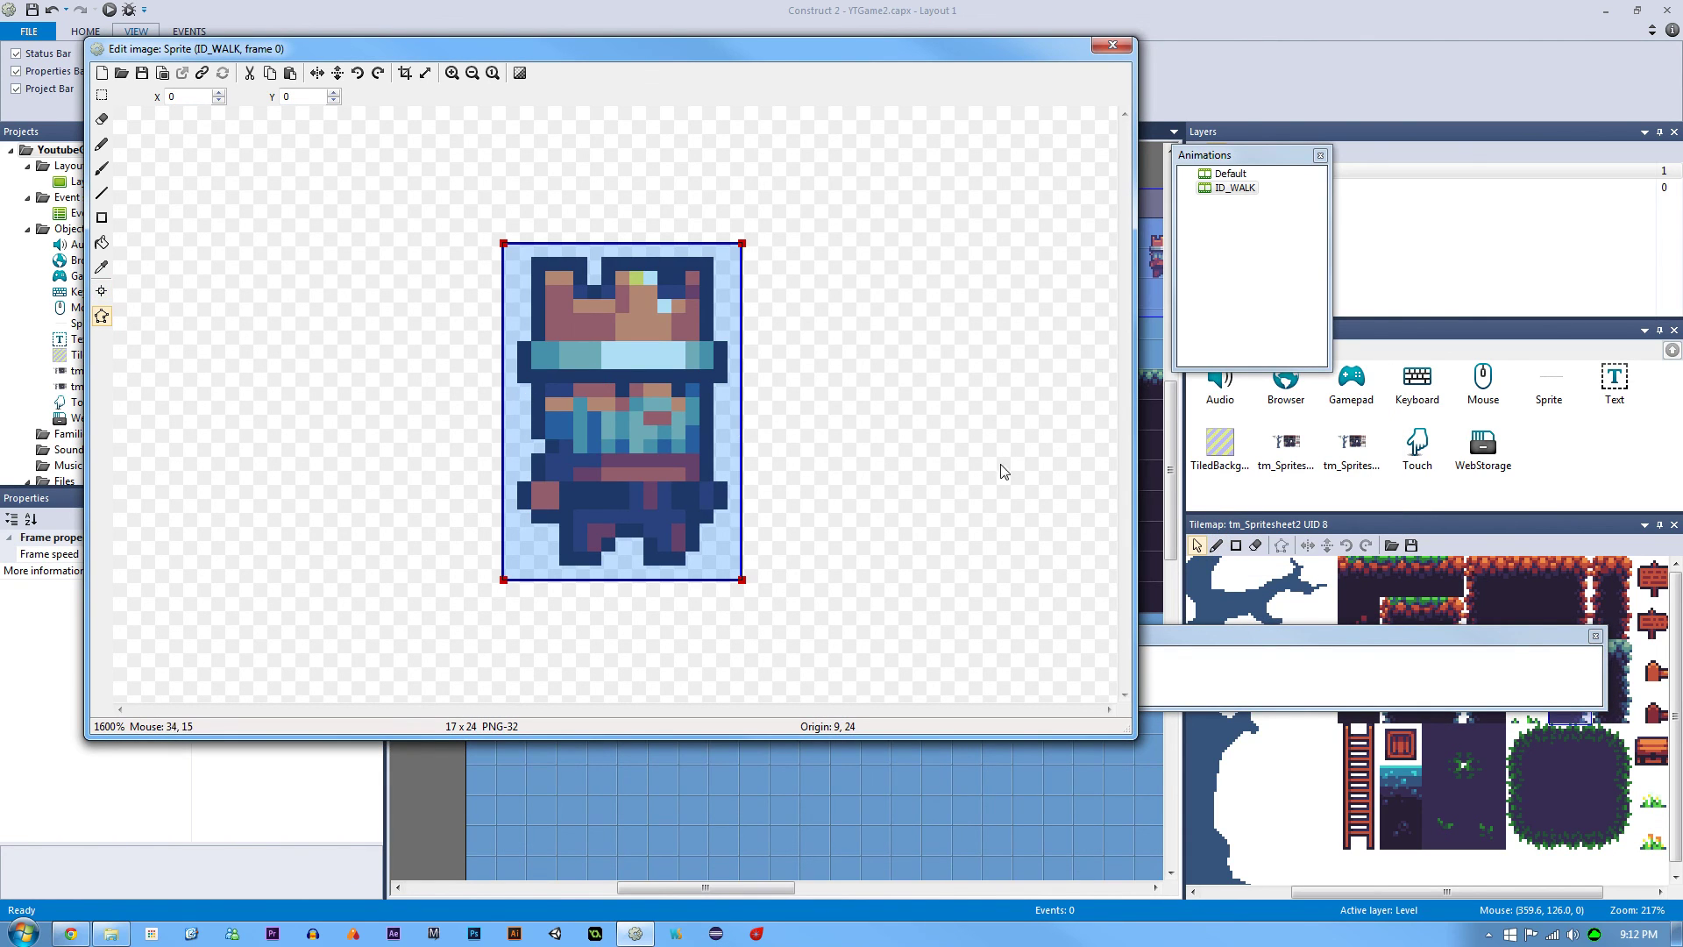
right_click(627, 381)
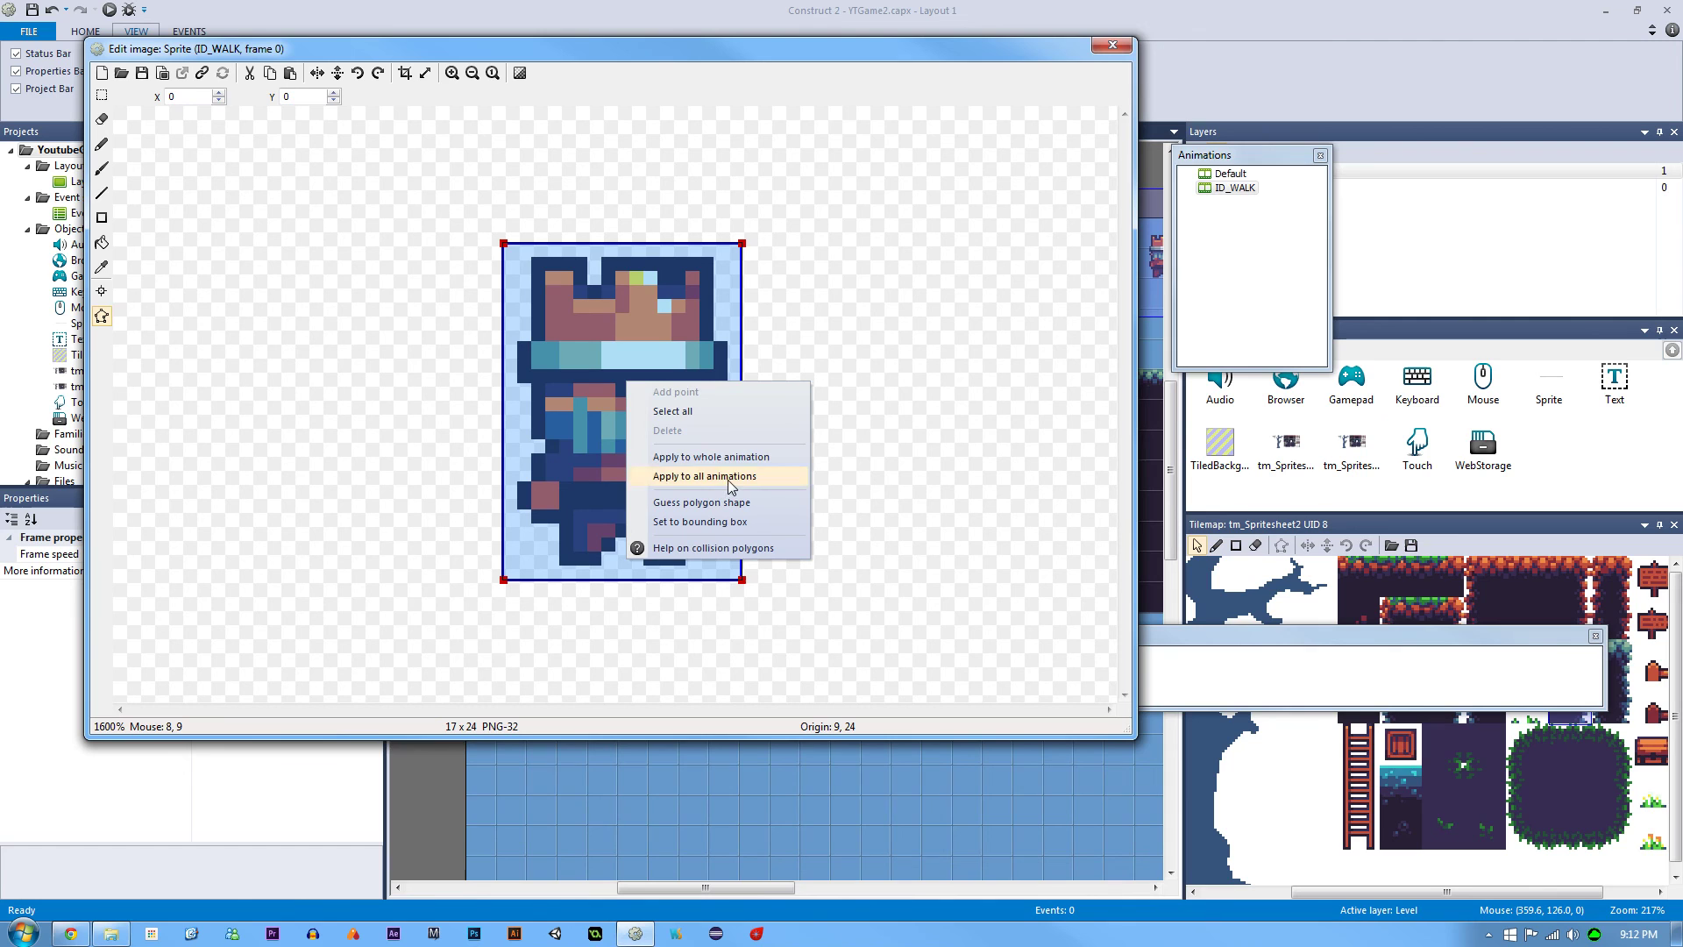
click(730, 457)
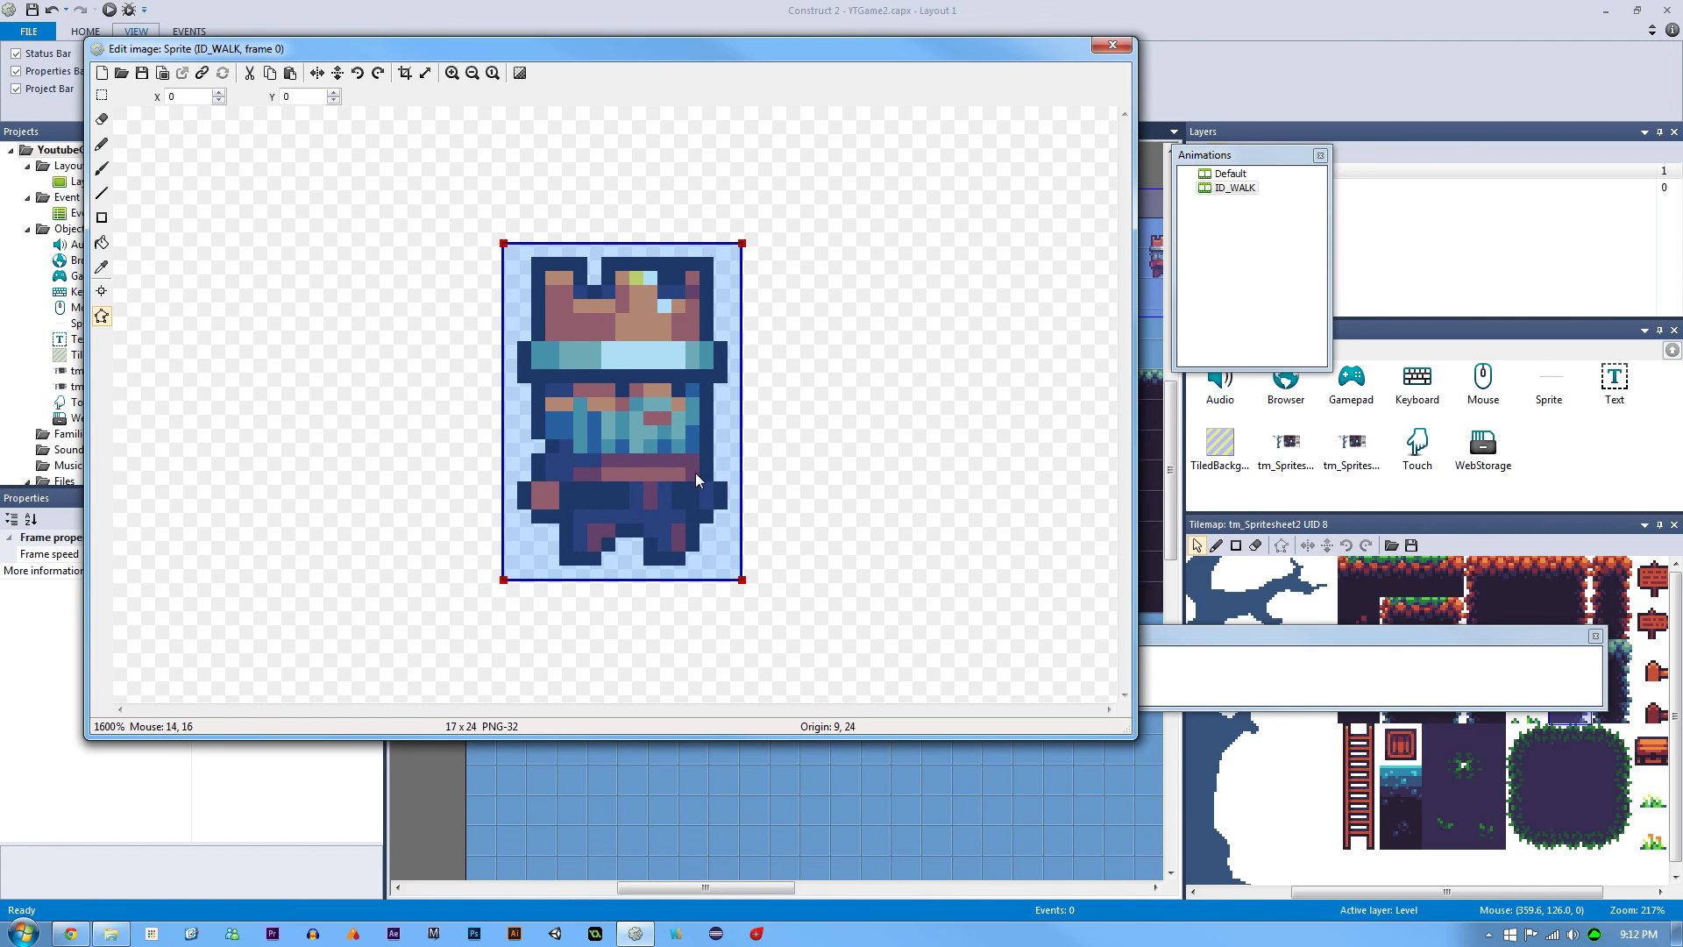
Verify the origin on ID_WALK frames 0–3, then close the image editor.
click(1292, 665)
click(254, 668)
key(Right)
key(Right)
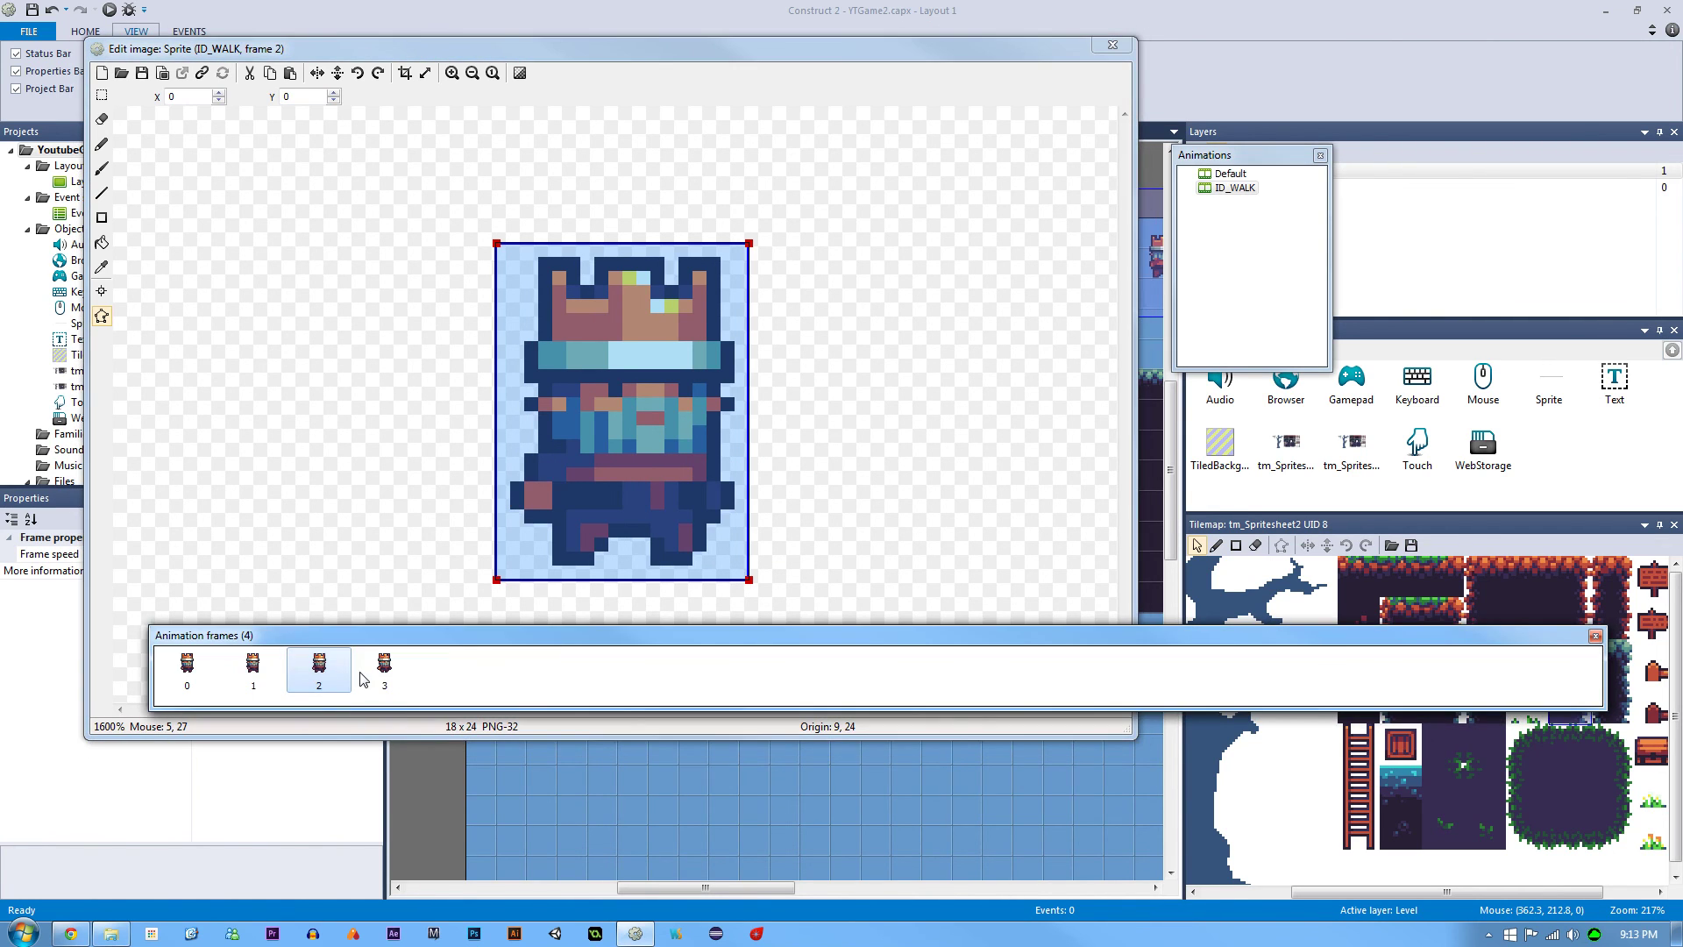
click(186, 668)
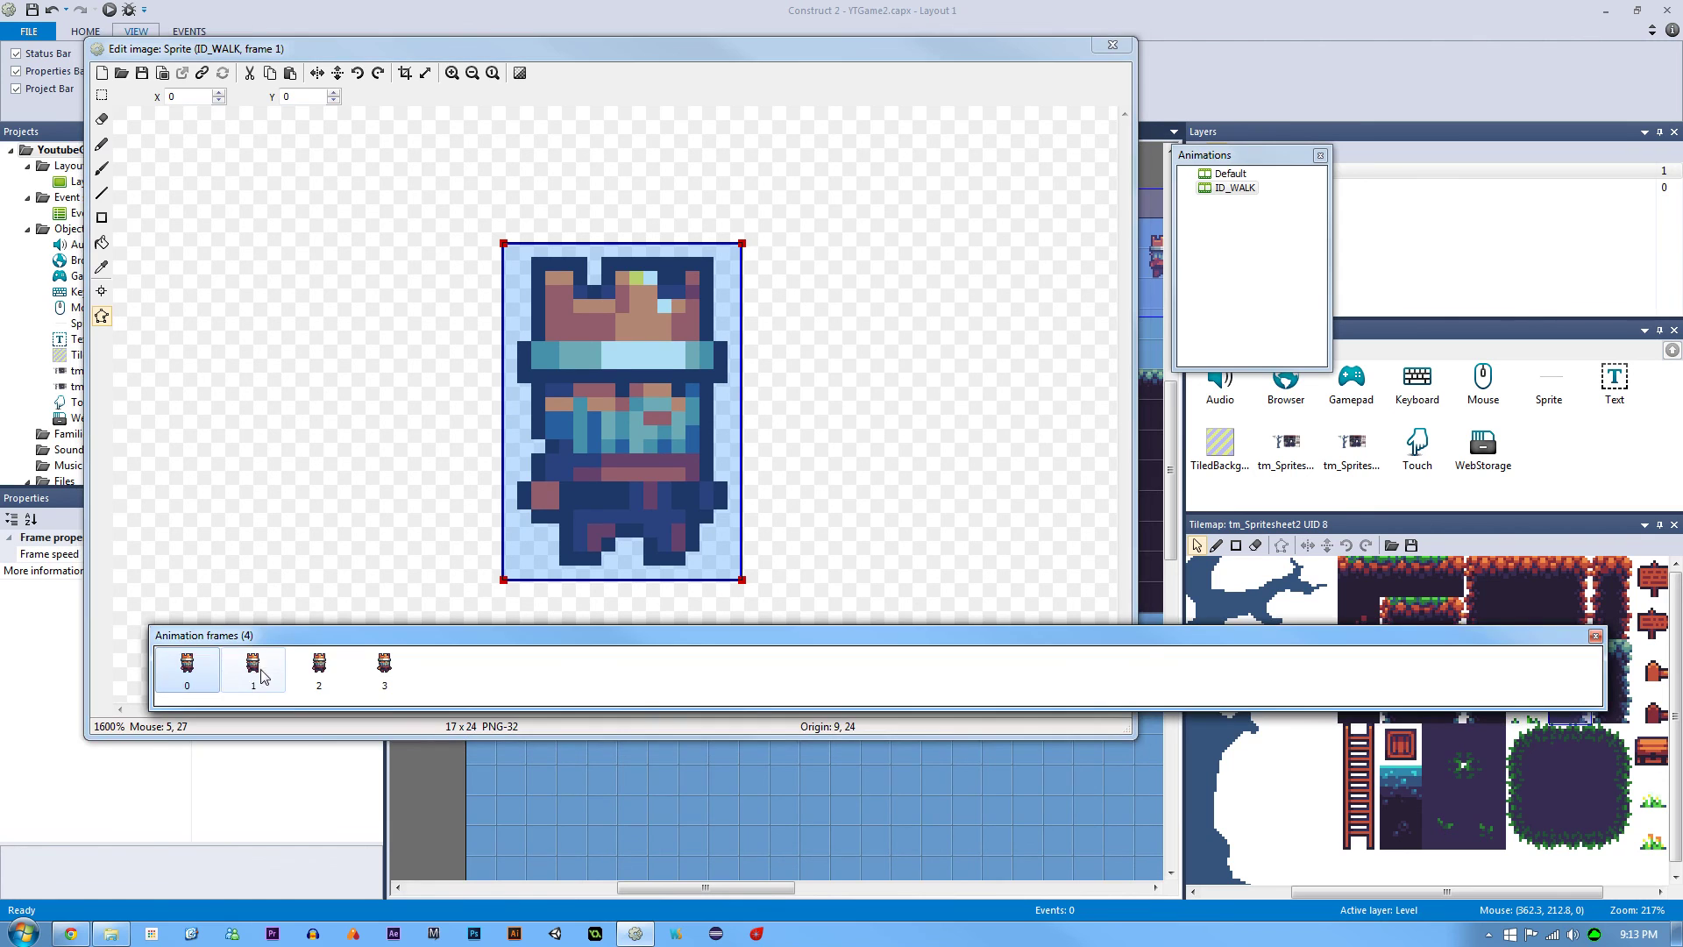
click(253, 670)
click(321, 675)
click(361, 684)
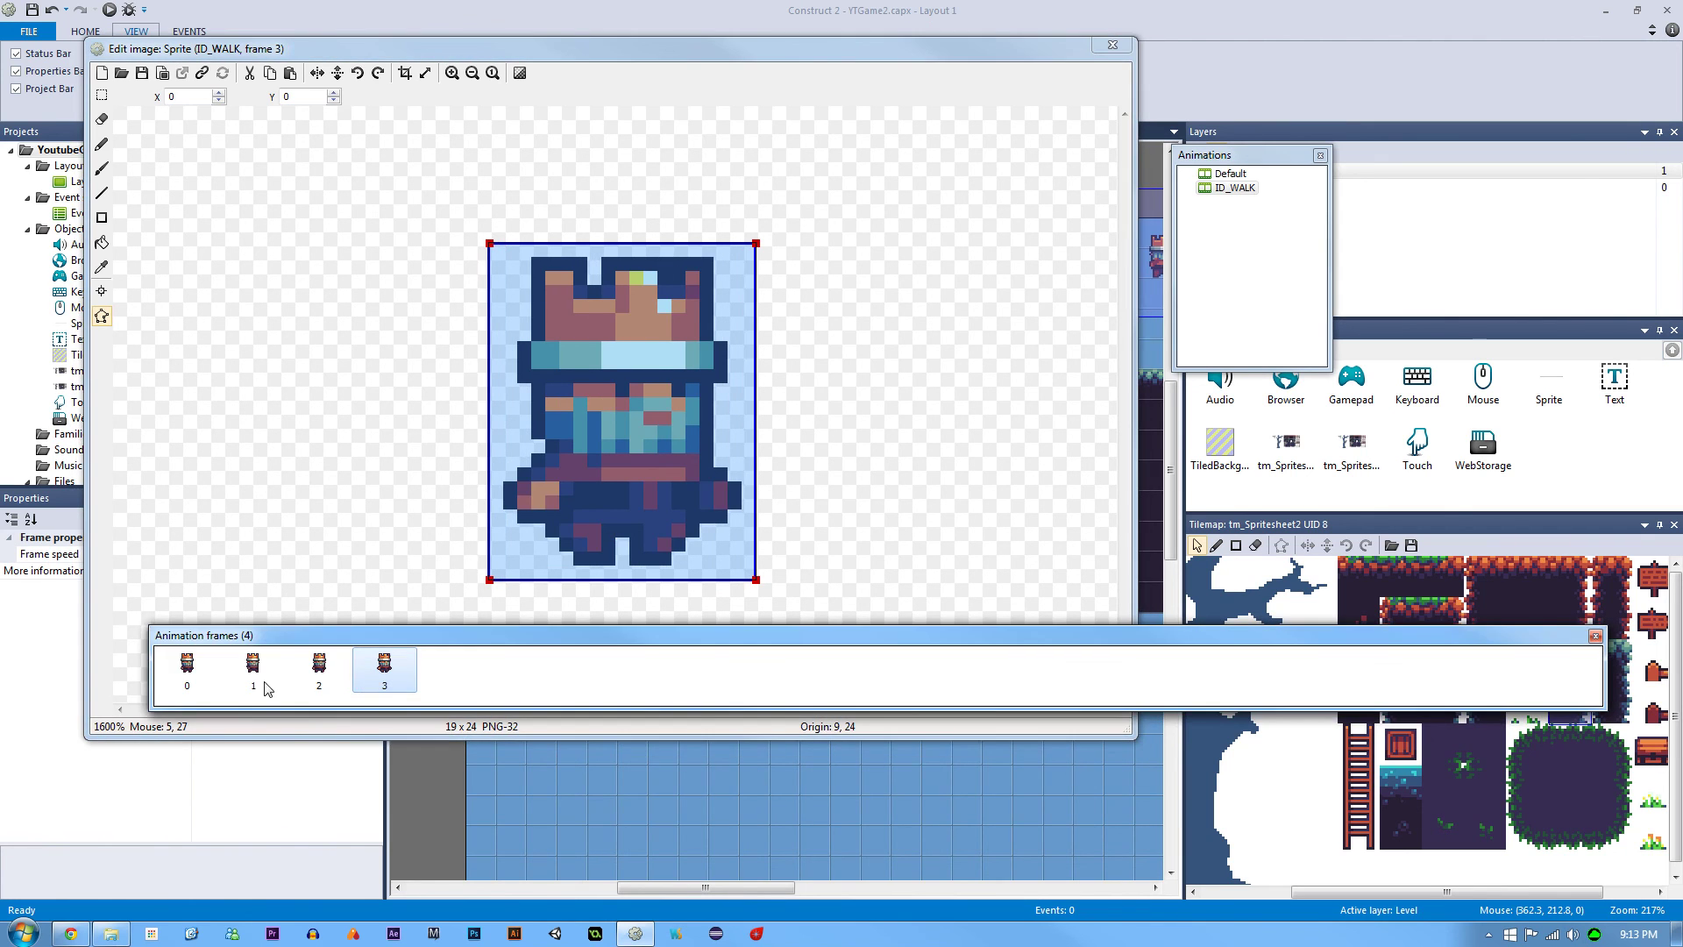
click(188, 675)
click(259, 677)
click(314, 673)
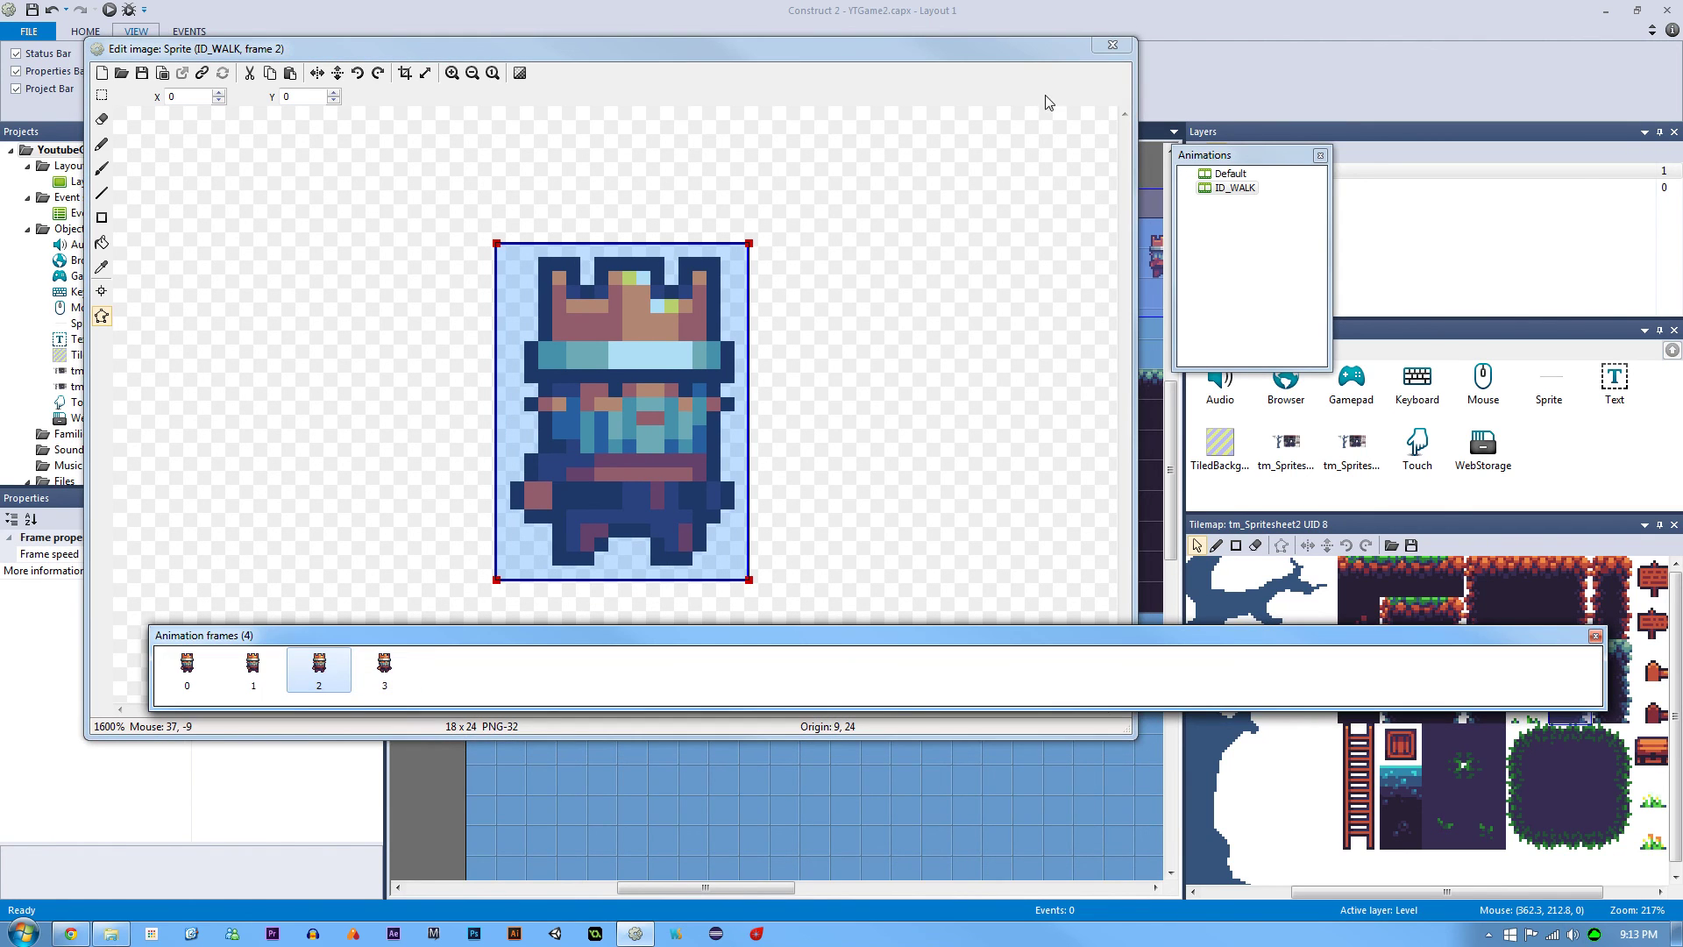
click(1108, 46)
Delete the king sprite's Default animation, leaving only ID_WALK.
ctrl+scroll(788, 227, down, 4)
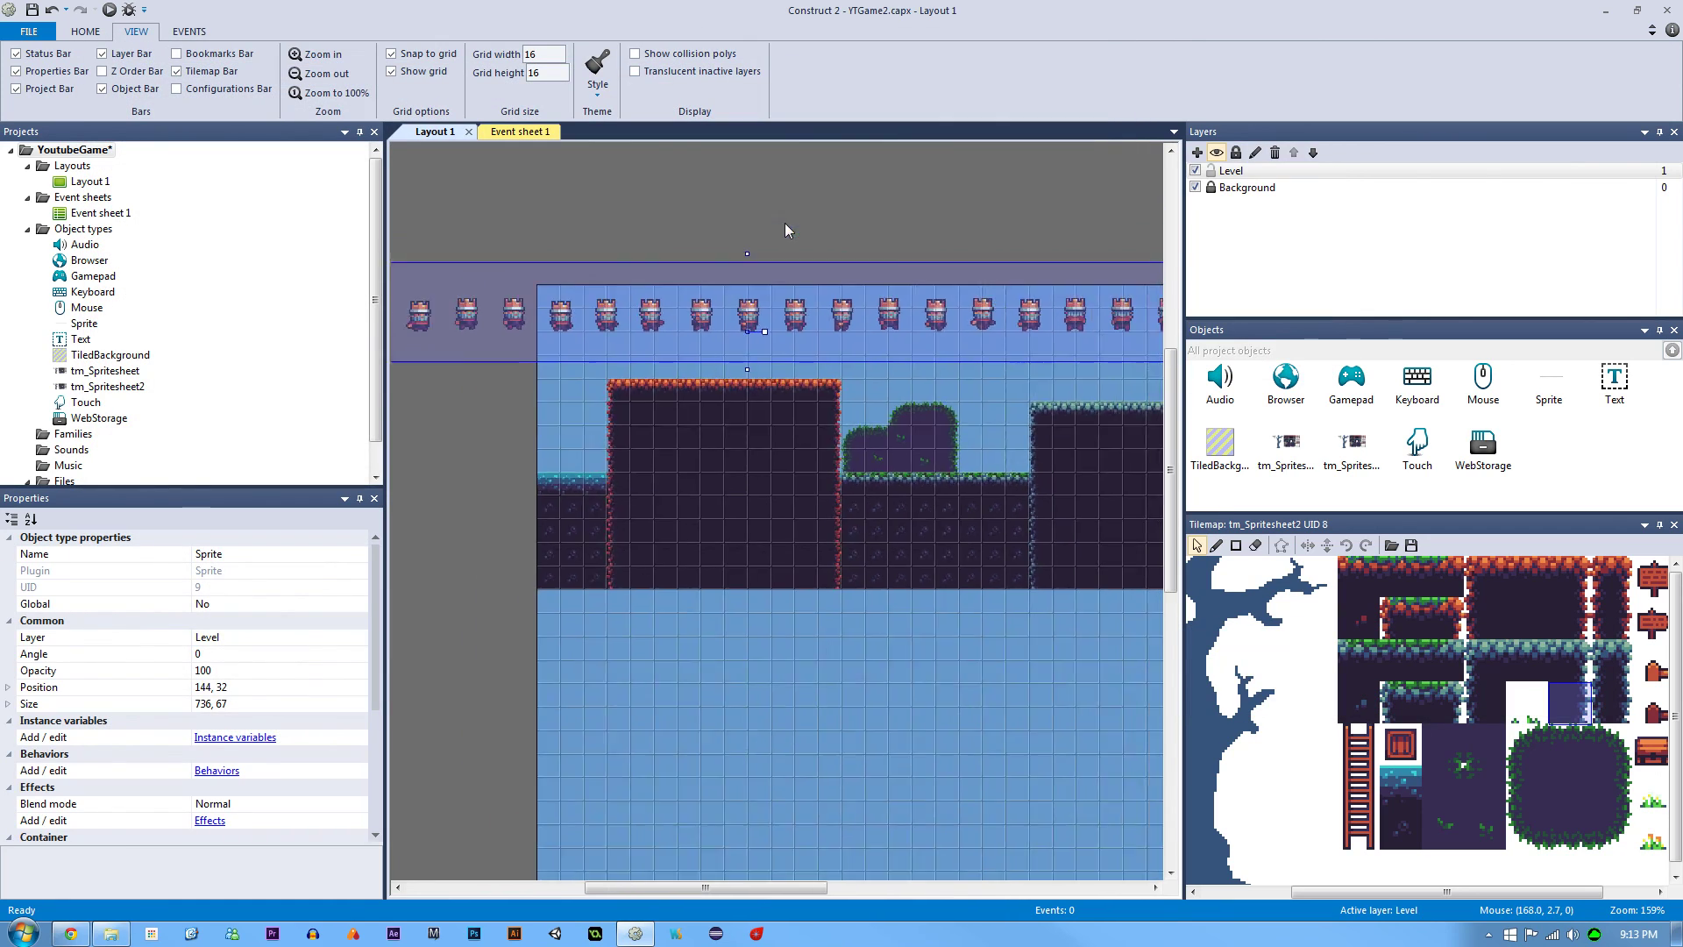
ctrl+scroll(789, 244, down, 2)
ctrl+scroll(824, 366, up, 2)
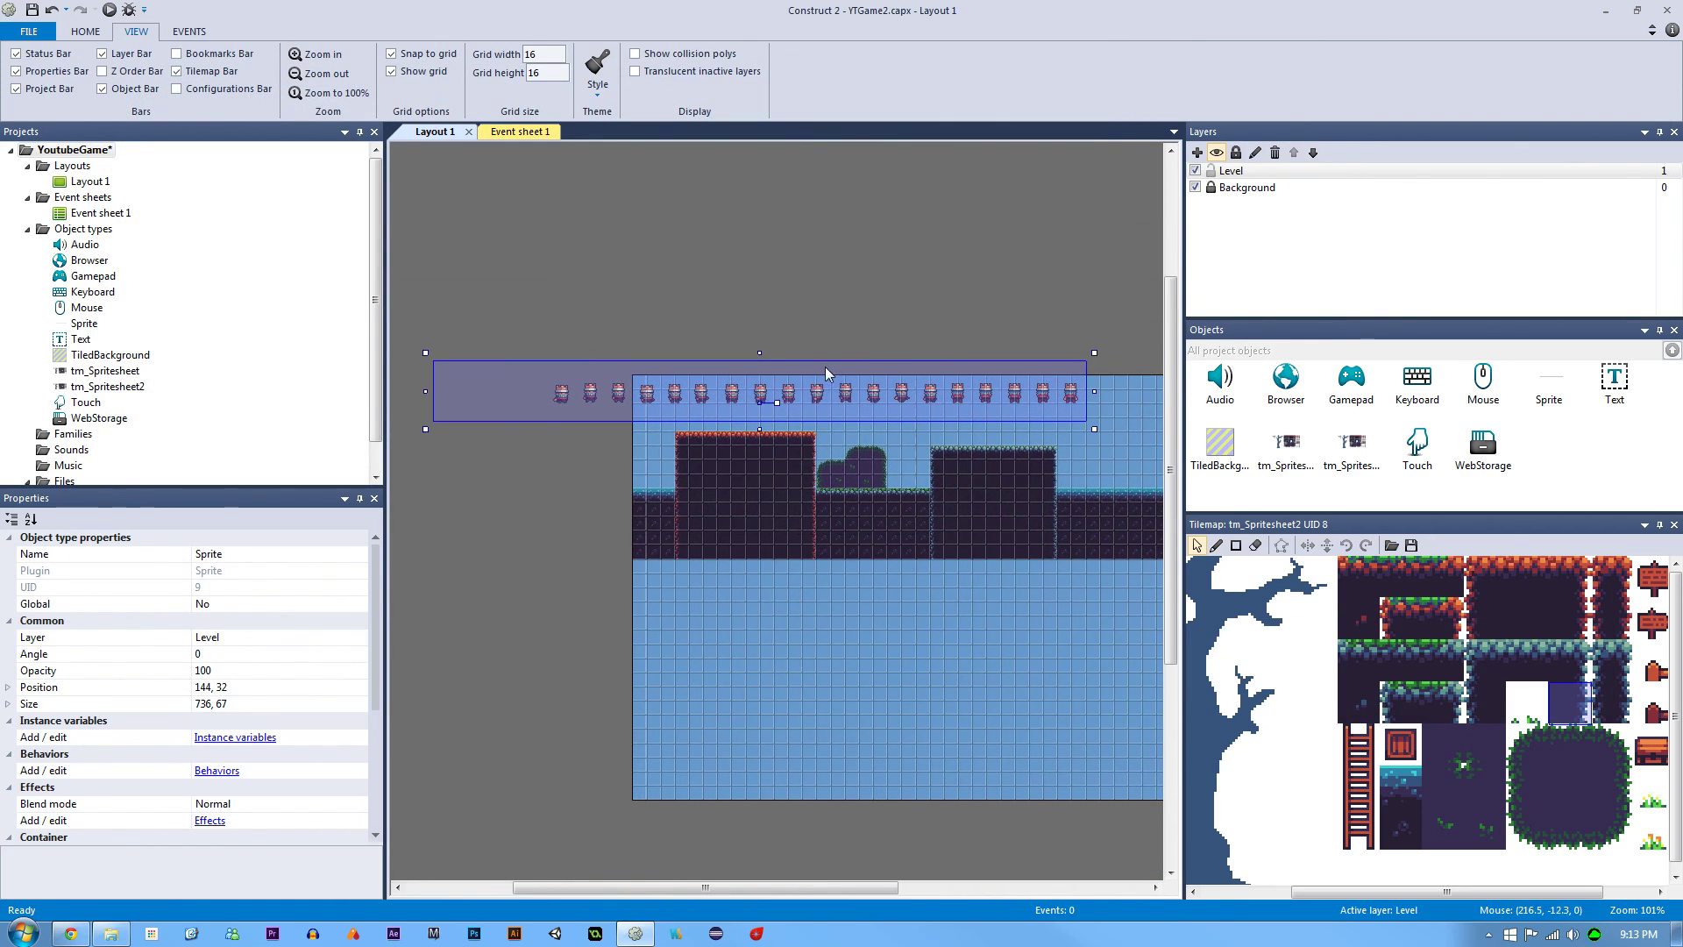
double_click(816, 405)
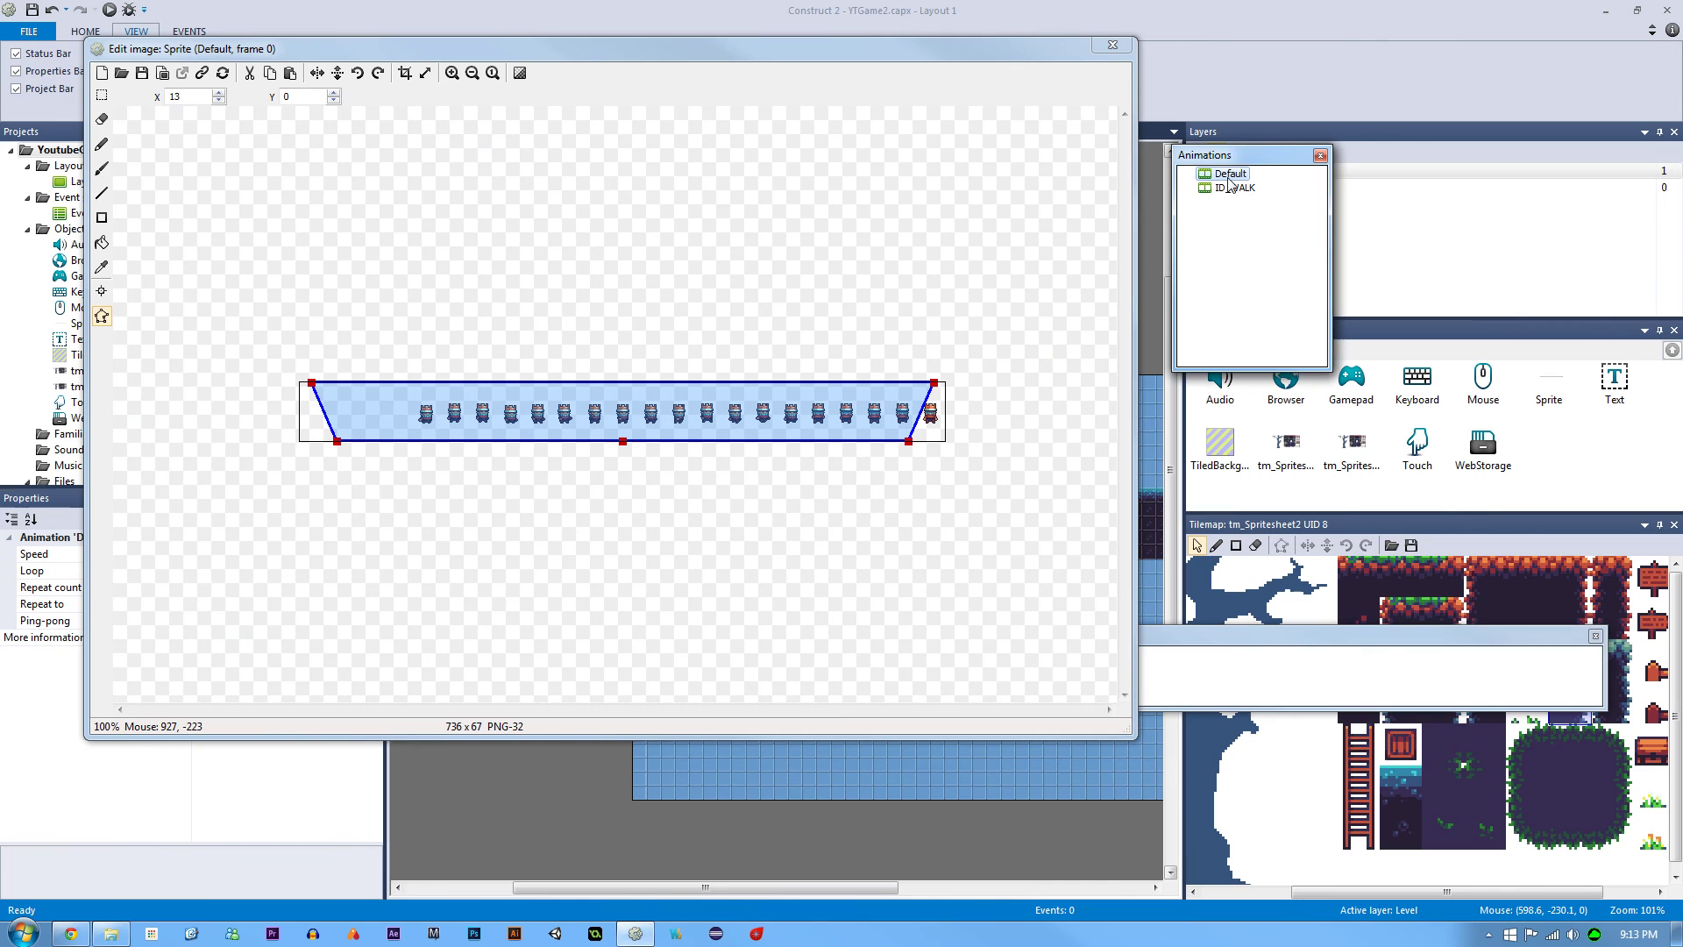
right_click(1227, 182)
click(1292, 294)
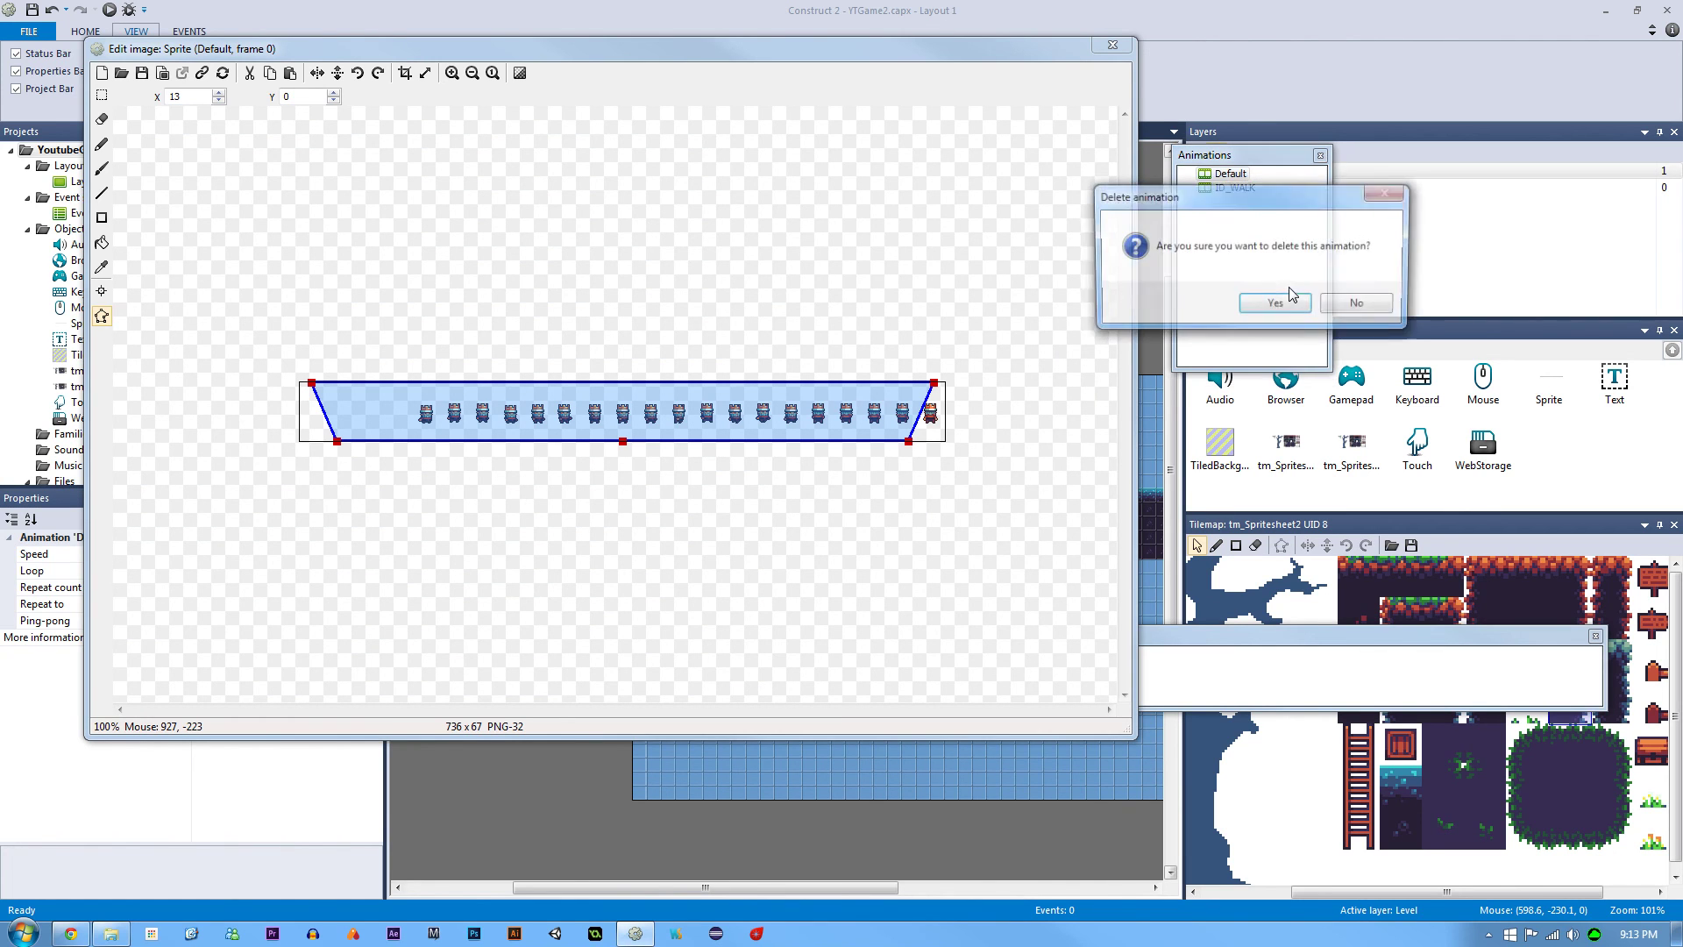
click(1278, 301)
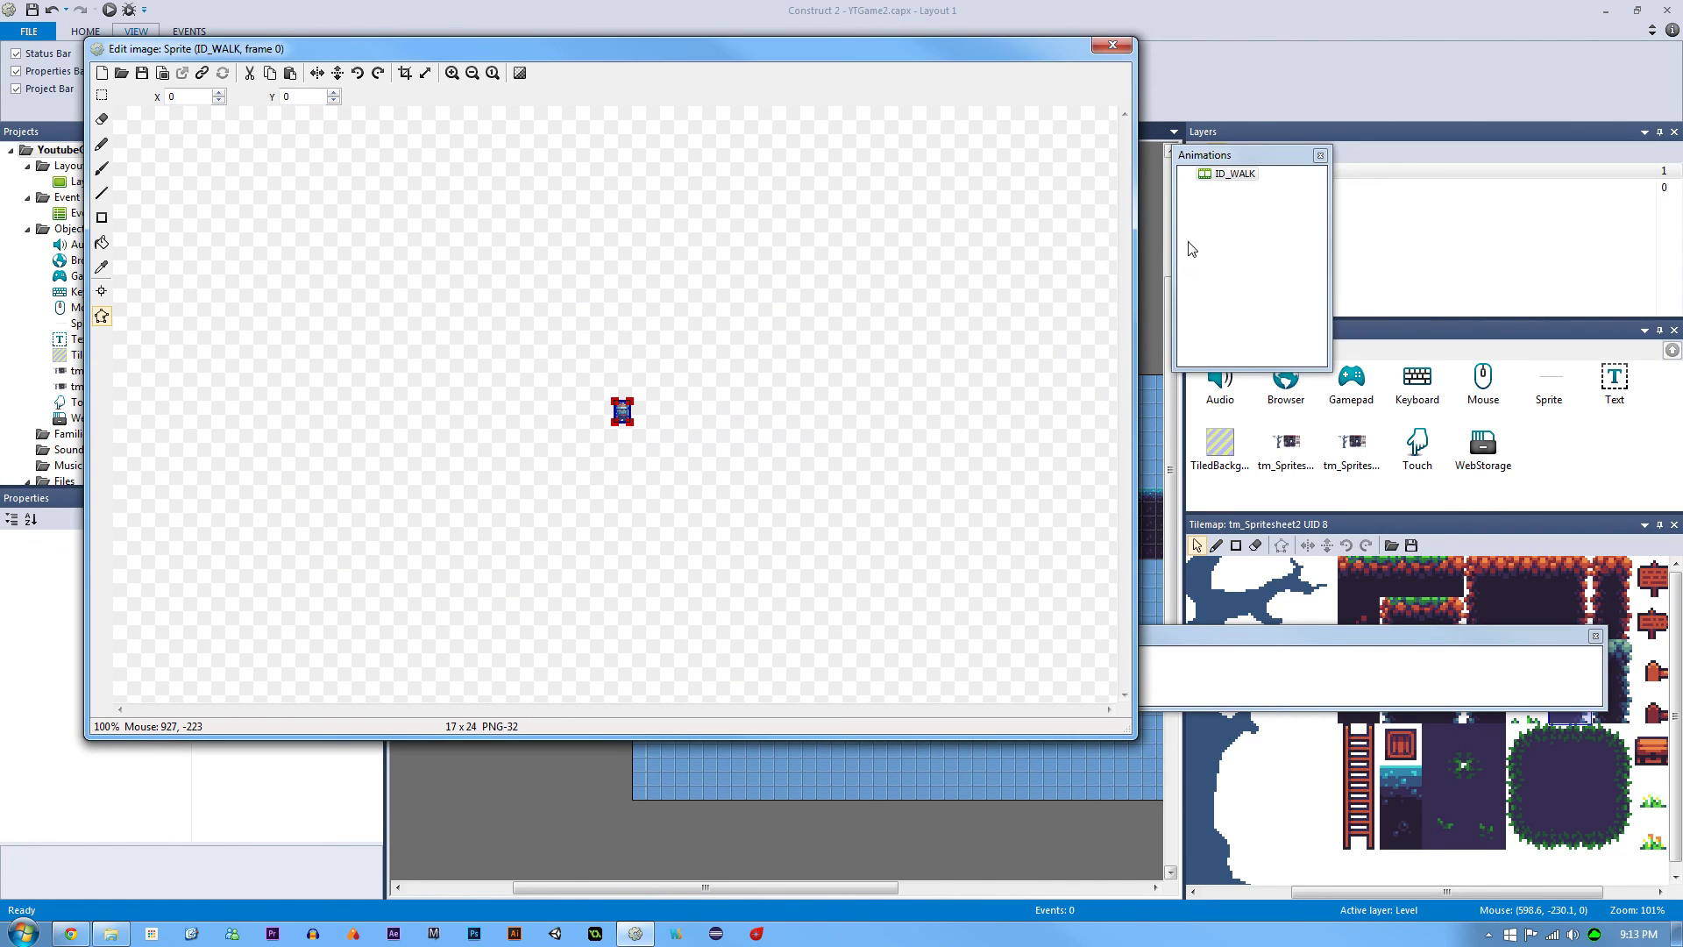
click(1107, 48)
click(814, 235)
ctrl+scroll(812, 226, up, 4)
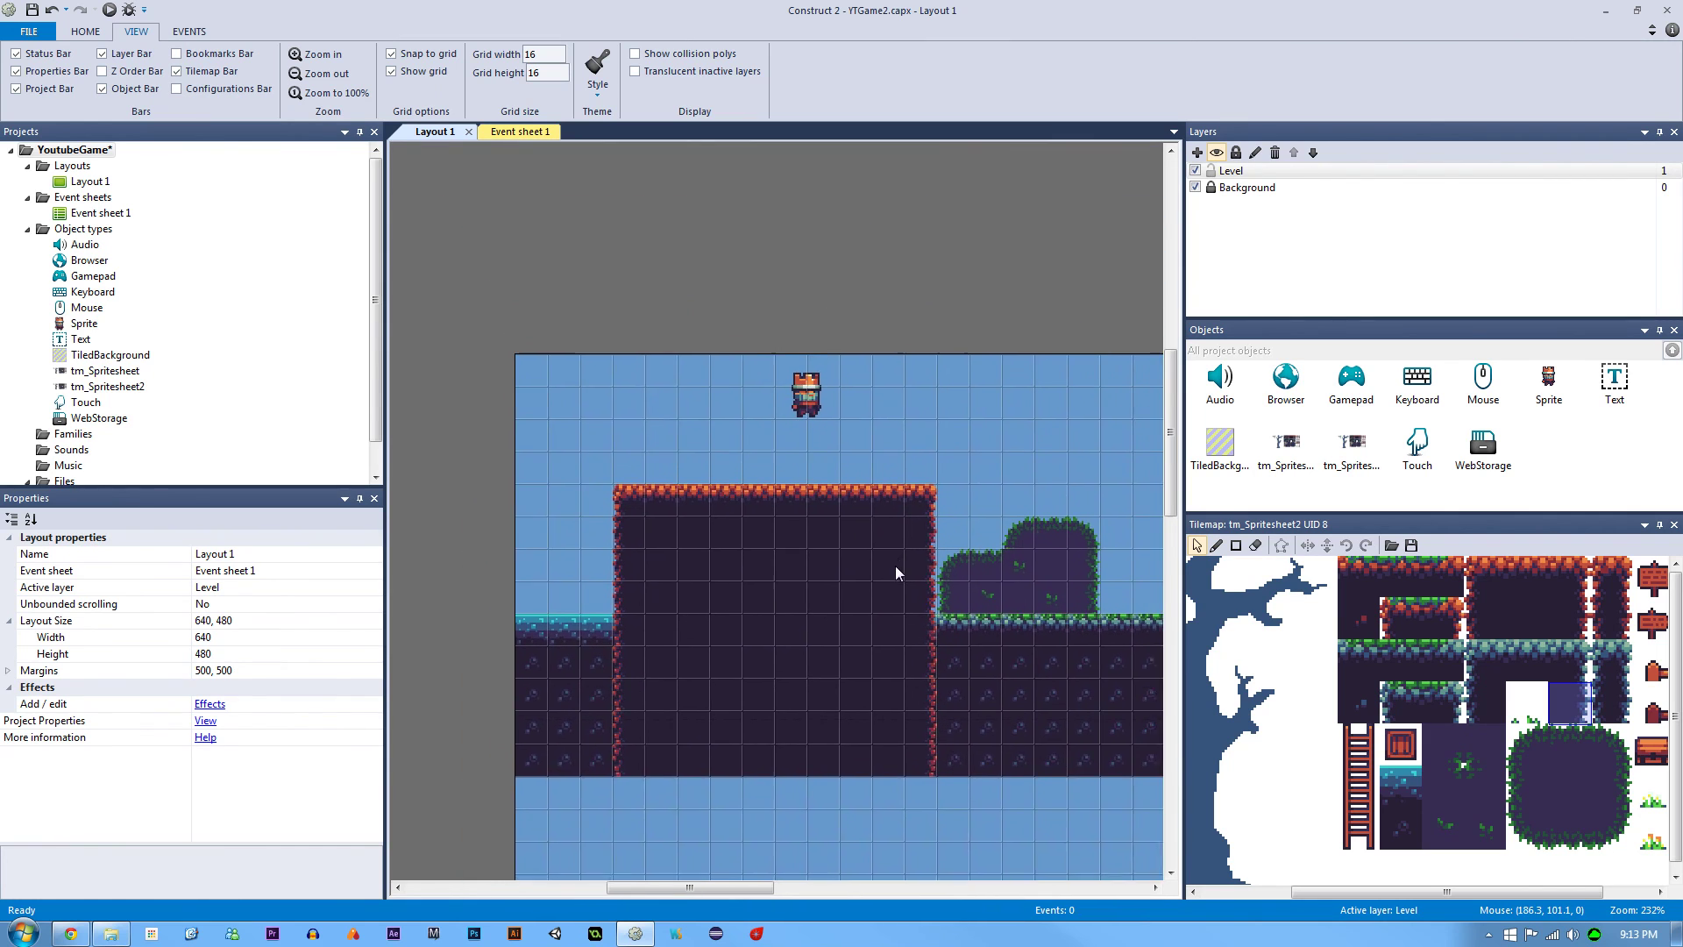
Move the king sprite down onto the level ground.
ctrl+scroll(876, 455, up, 3)
drag(817, 355, 754, 445)
click(785, 228)
ctrl+scroll(767, 309, up, 1)
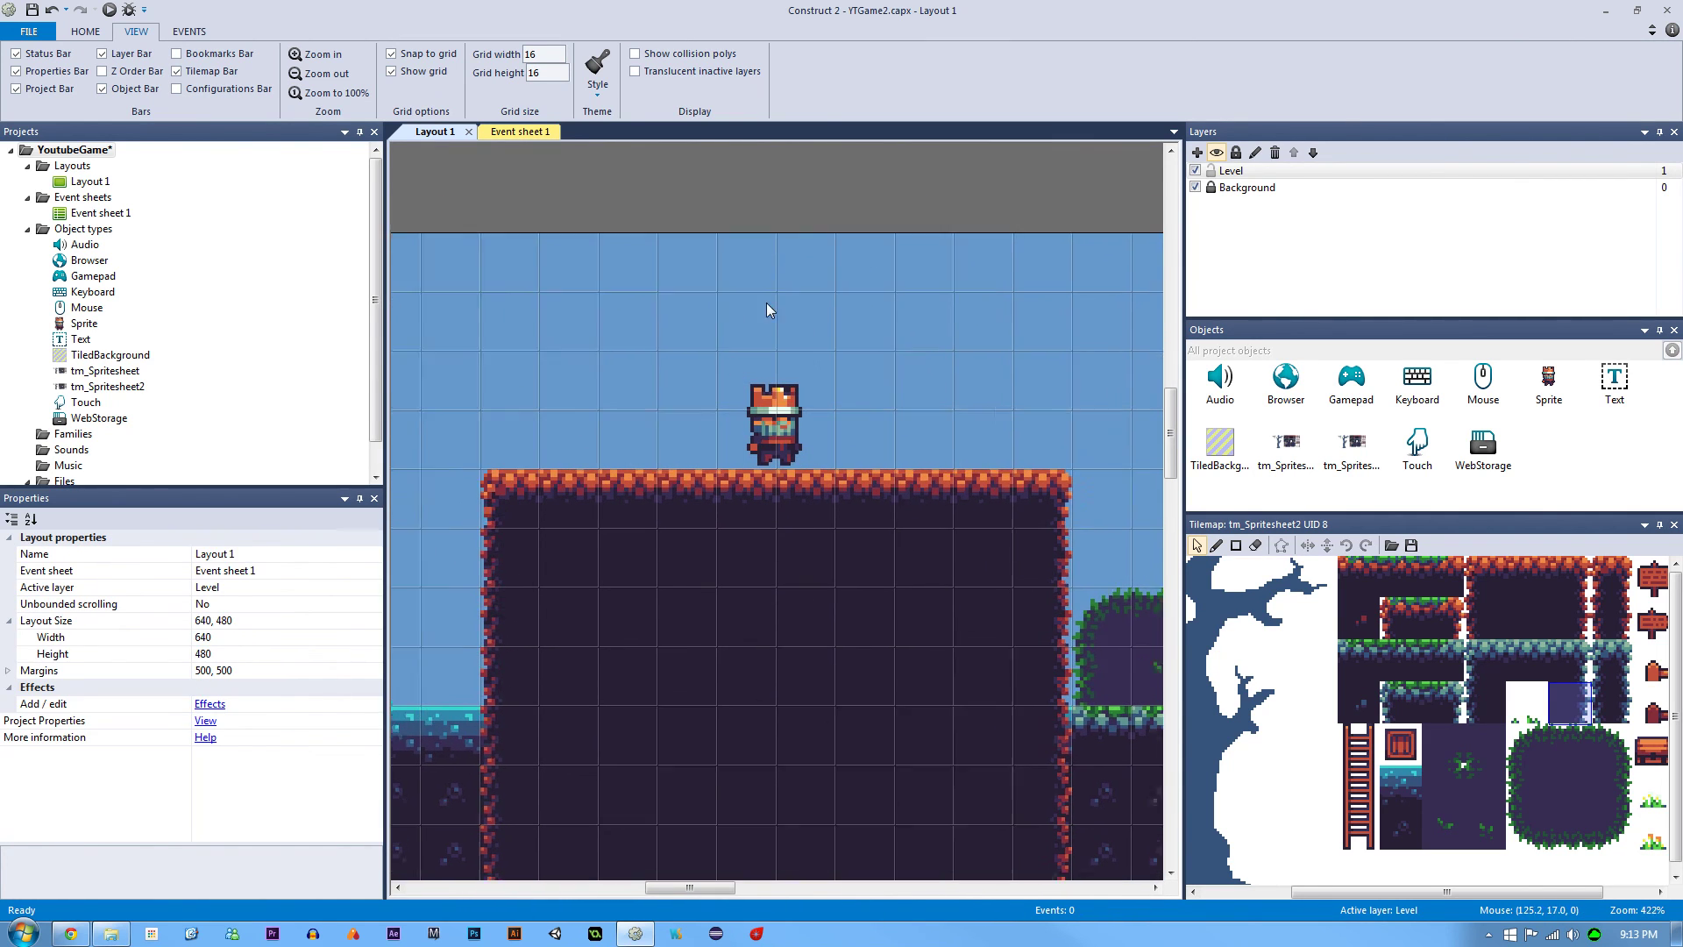
ctrl+scroll(768, 309, up, 3)
click(769, 344)
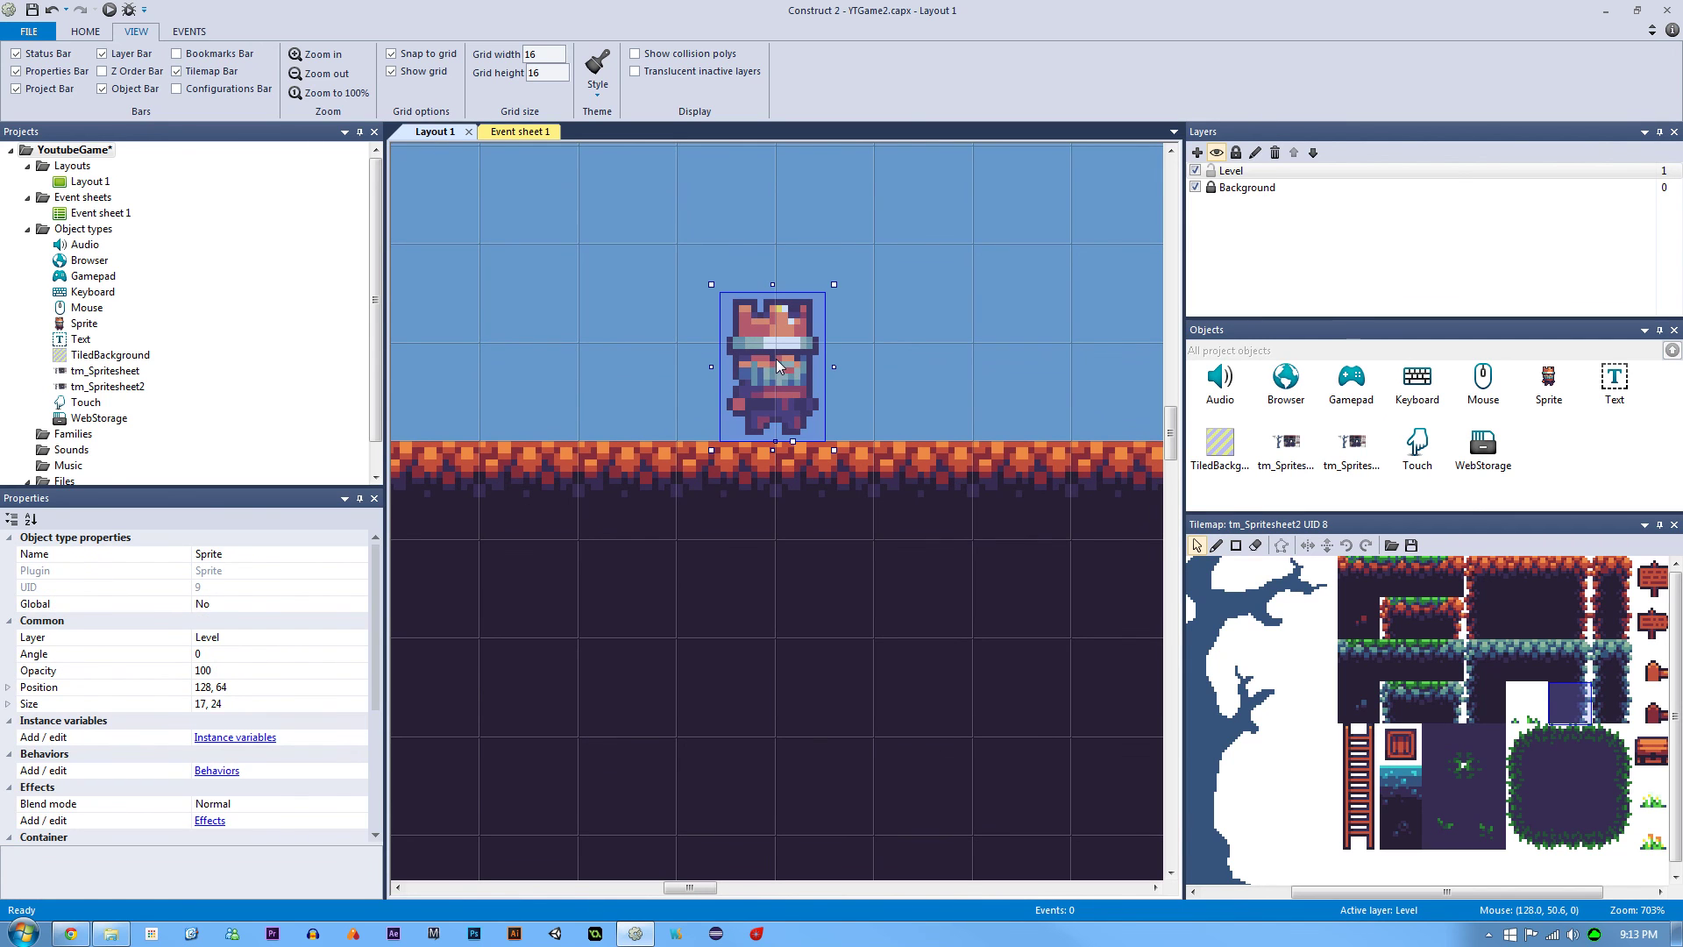
Raise the bottom edge of the king's collision box.
double_click(776, 360)
scroll(763, 193, up, 6)
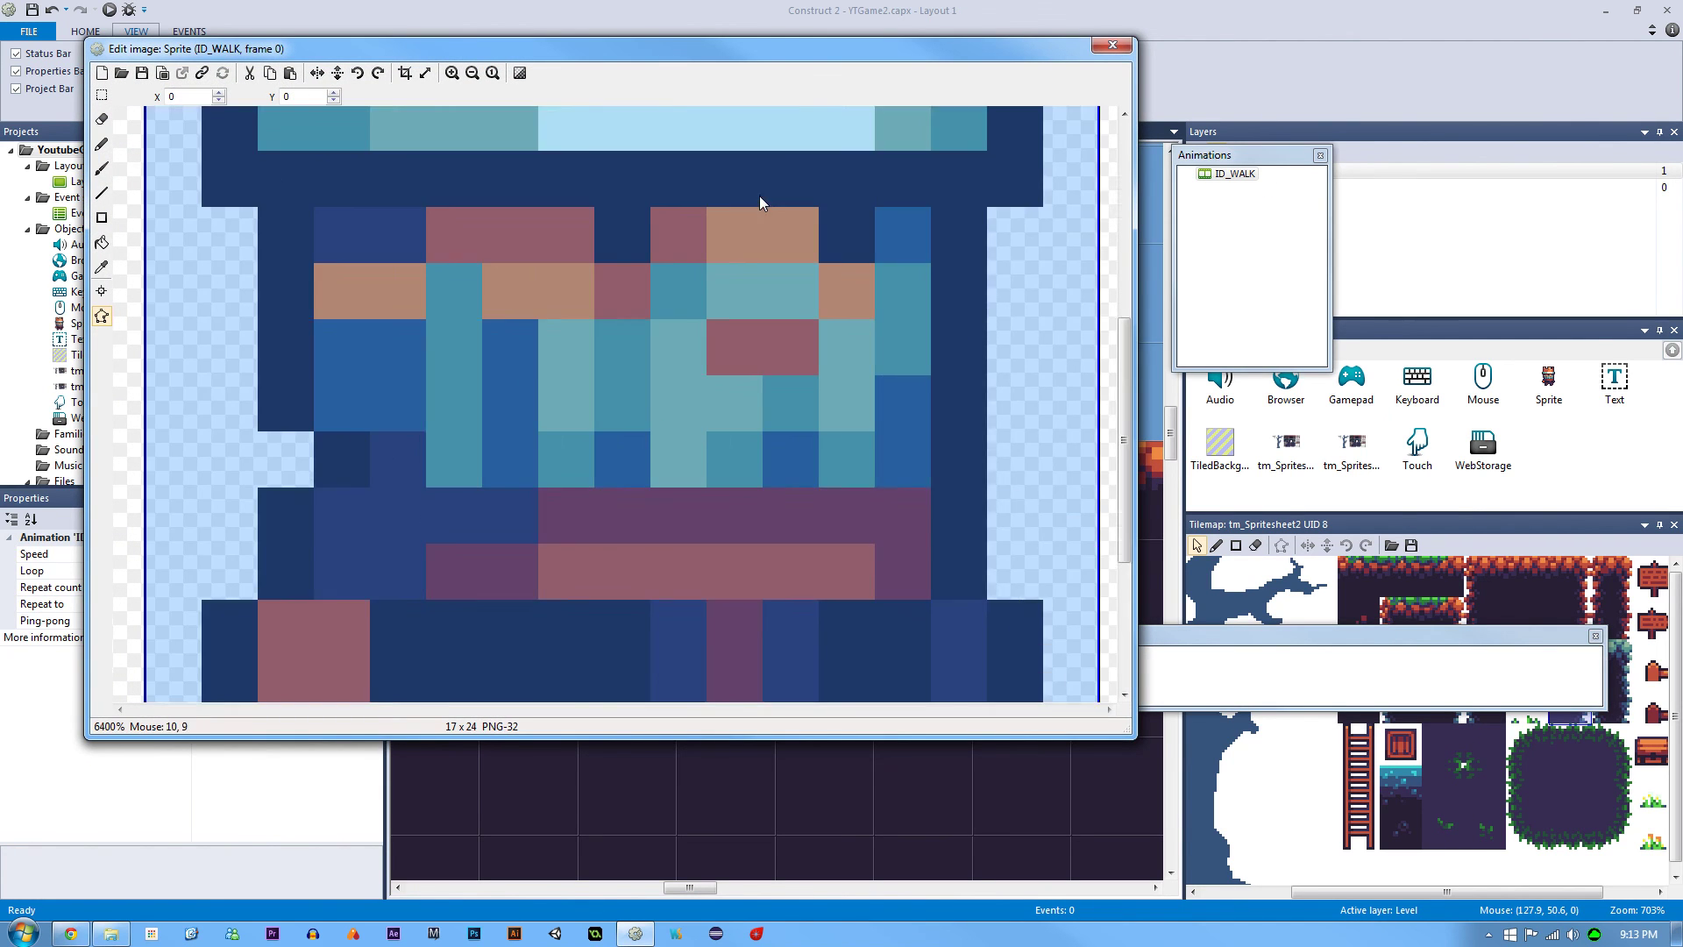
scroll(759, 210, down, 4)
scroll(759, 215, up, 2)
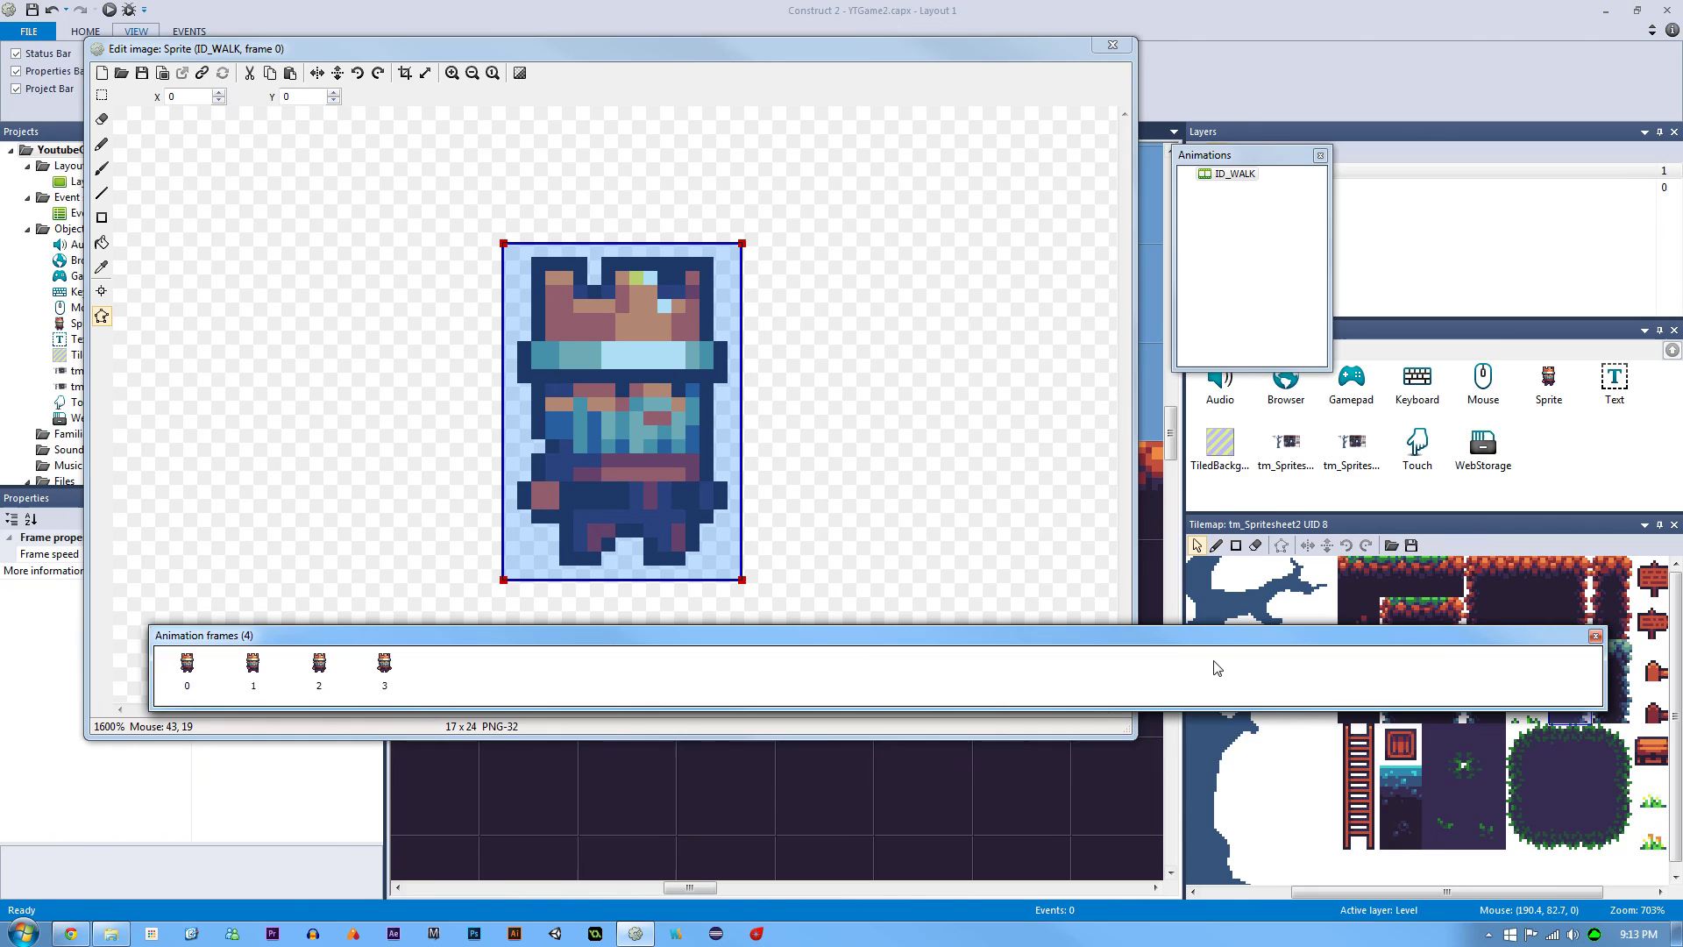
click(447, 449)
drag(504, 579, 508, 562)
drag(741, 580, 742, 562)
drag(507, 561, 501, 569)
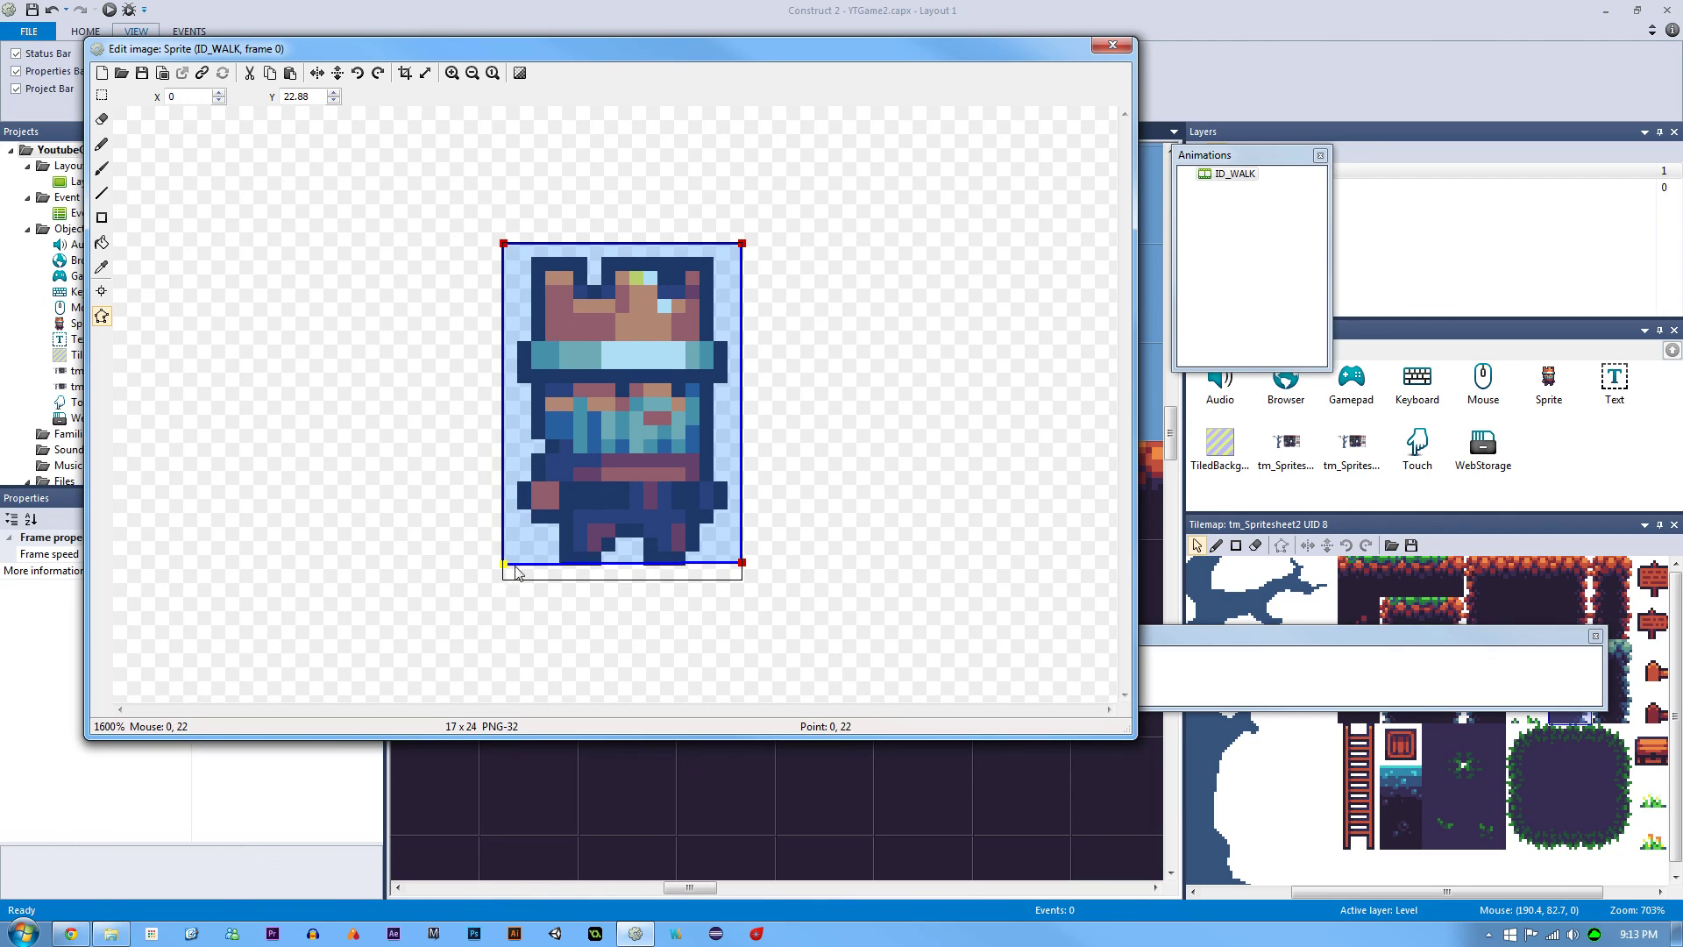
drag(747, 570, 750, 571)
Lower the collision box's top edge and apply the polygon to all animations.
drag(503, 243, 503, 259)
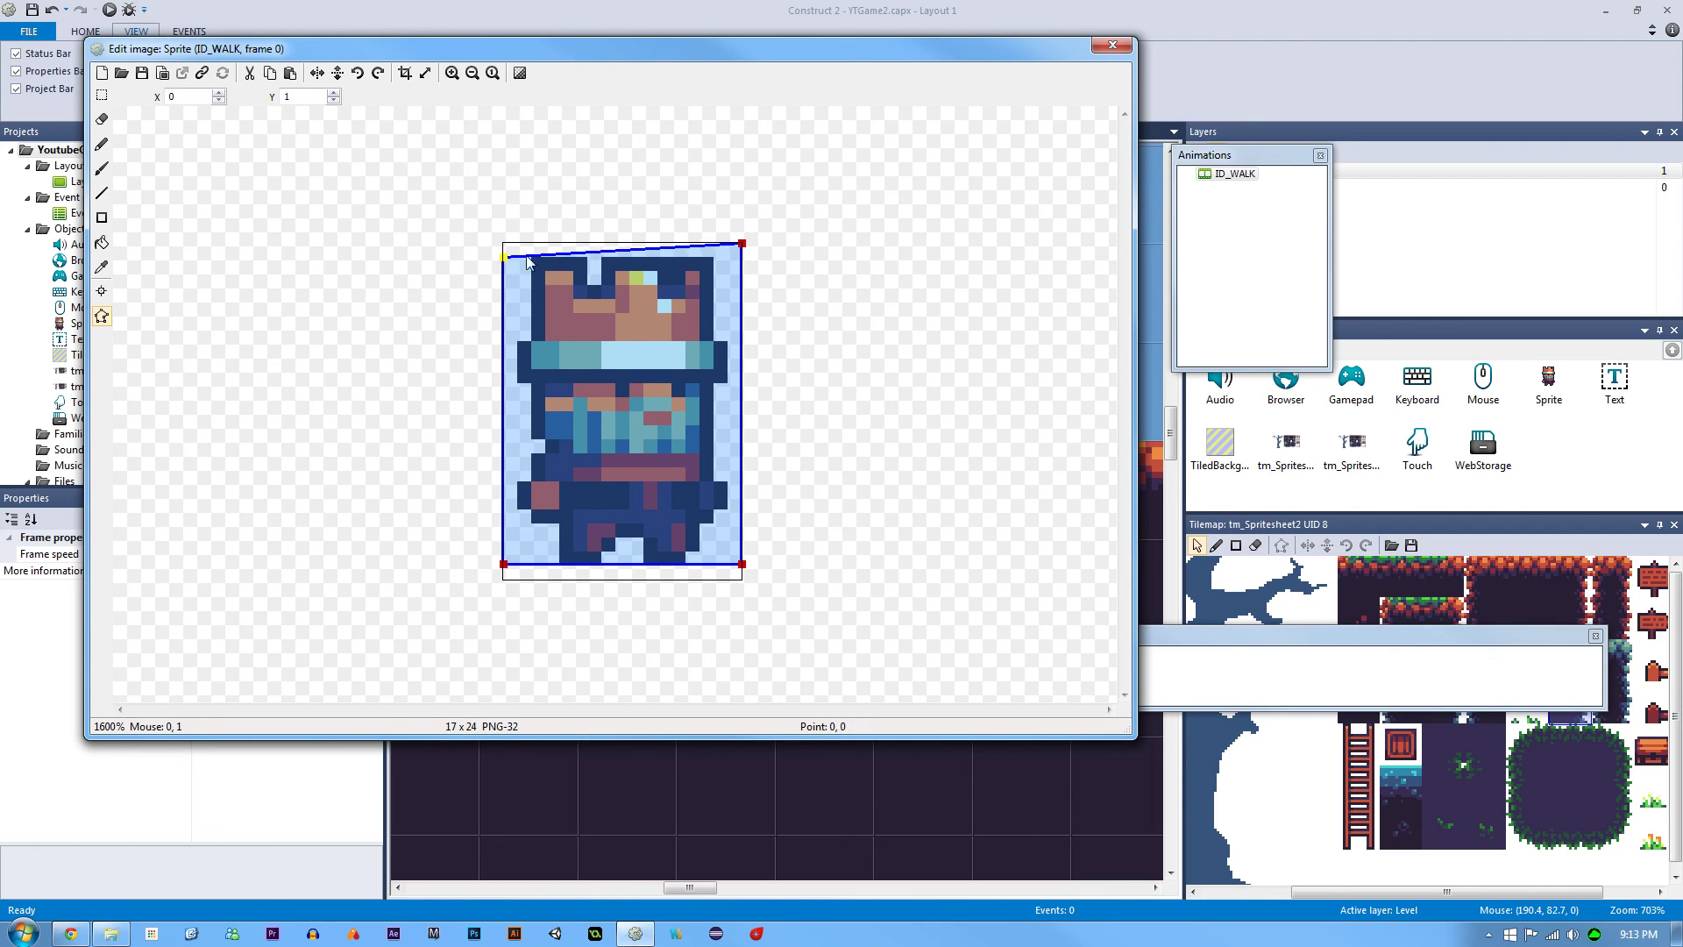
drag(742, 244, 751, 259)
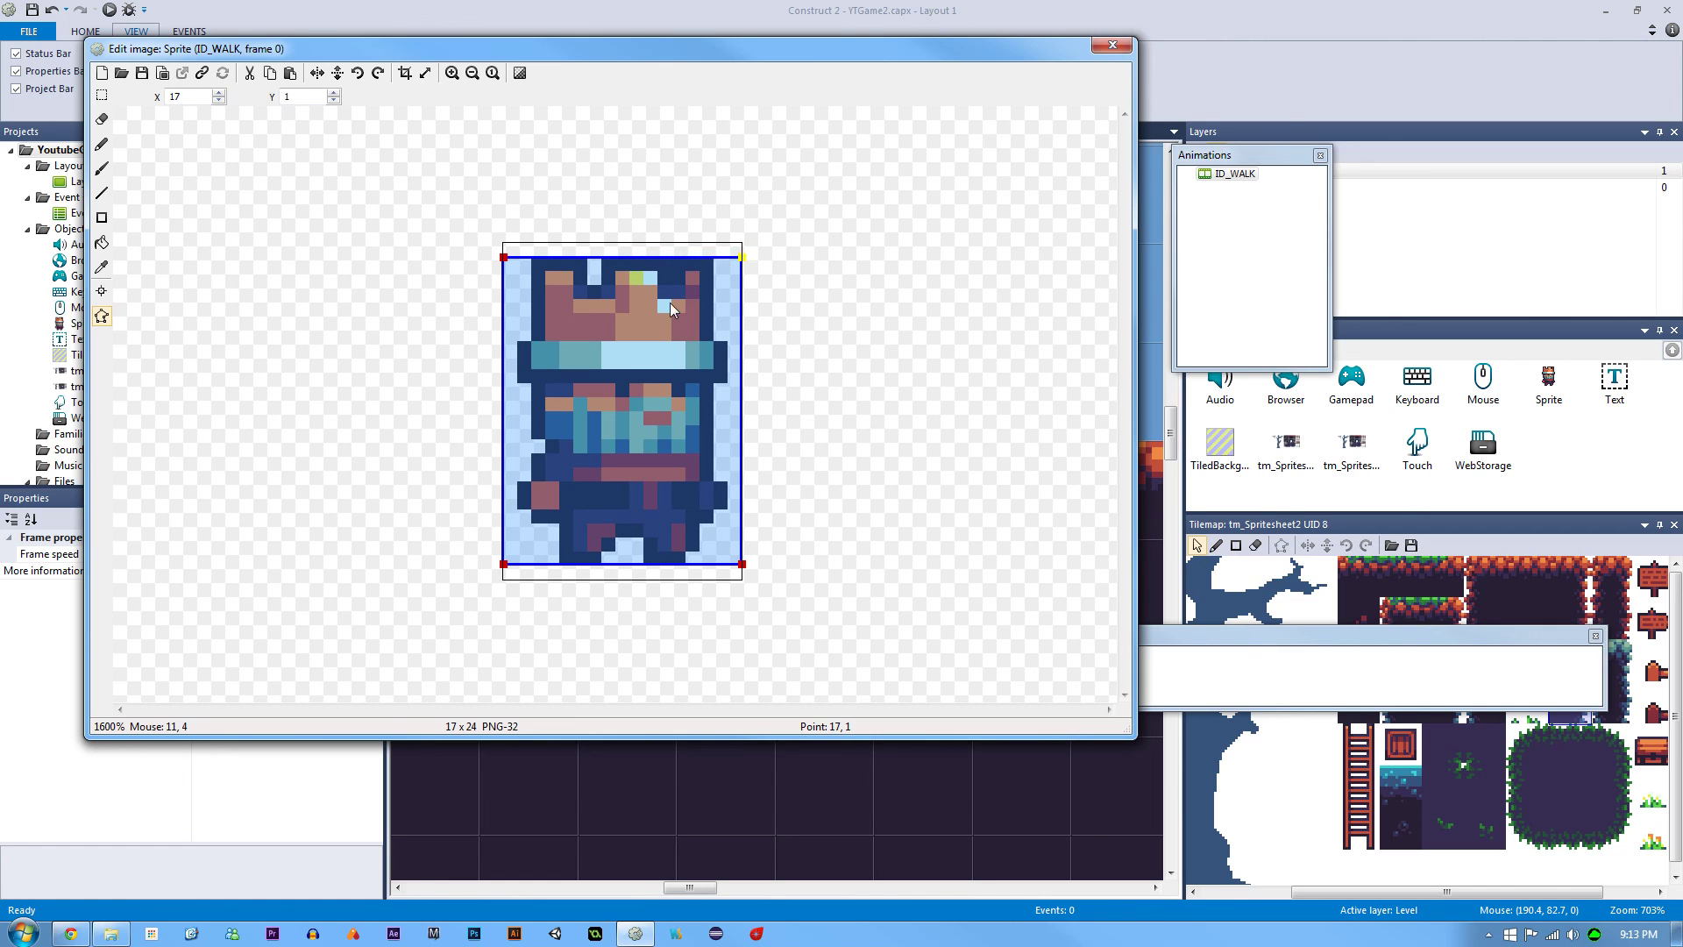
right_click(670, 304)
click(762, 400)
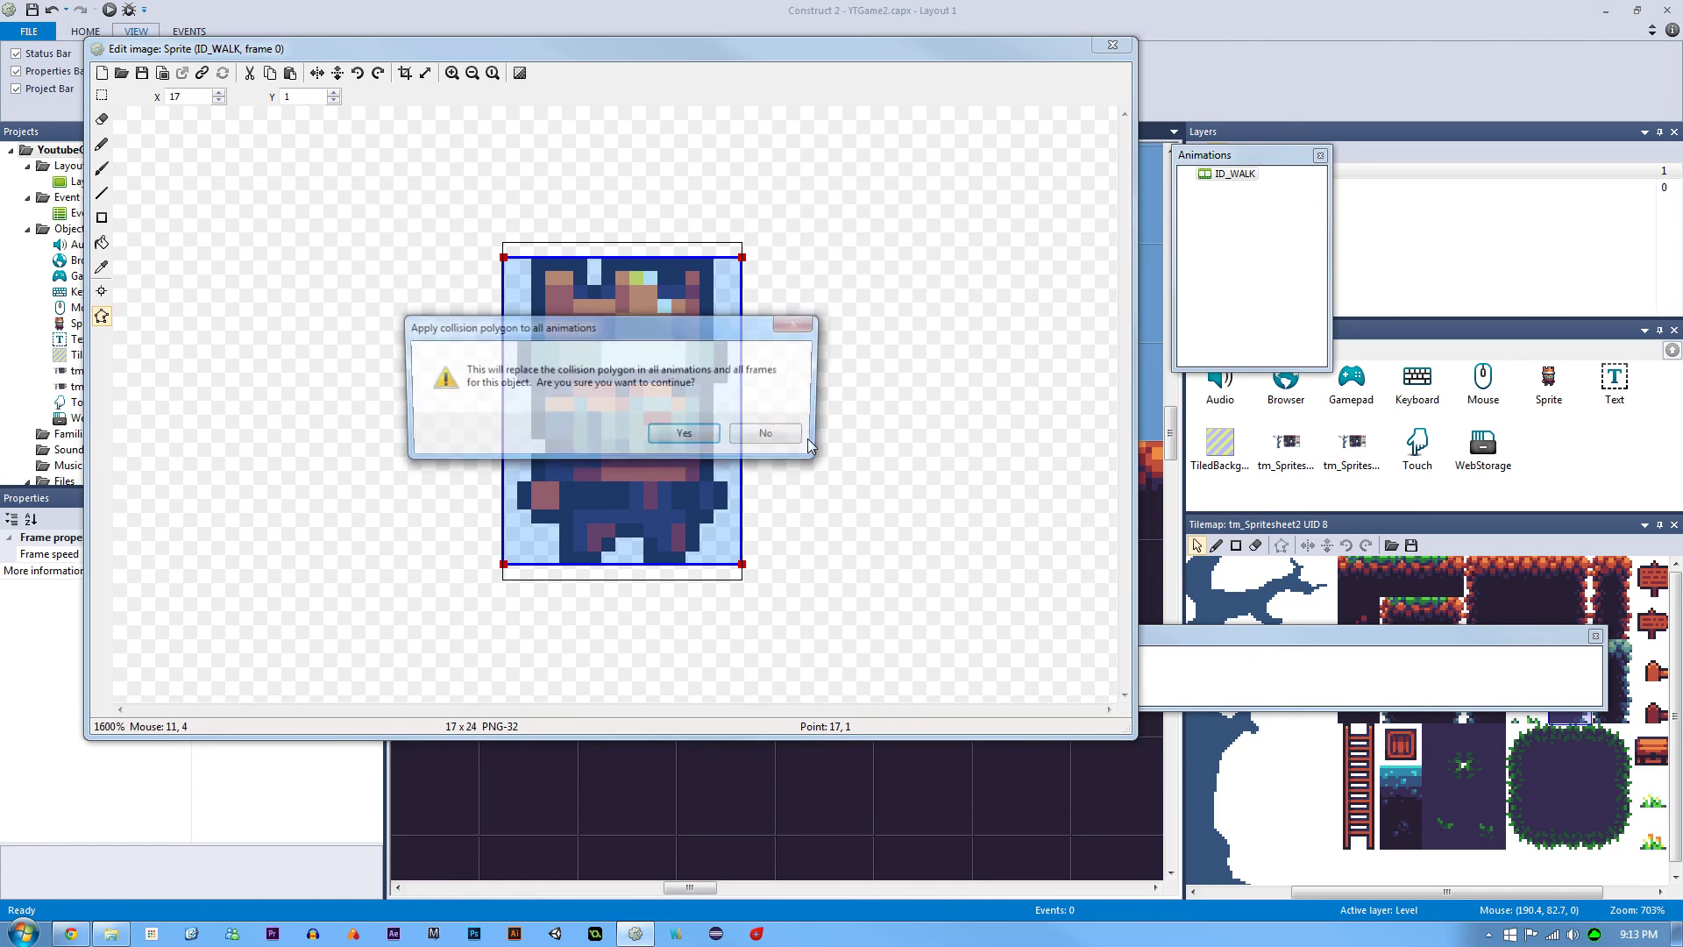
click(702, 440)
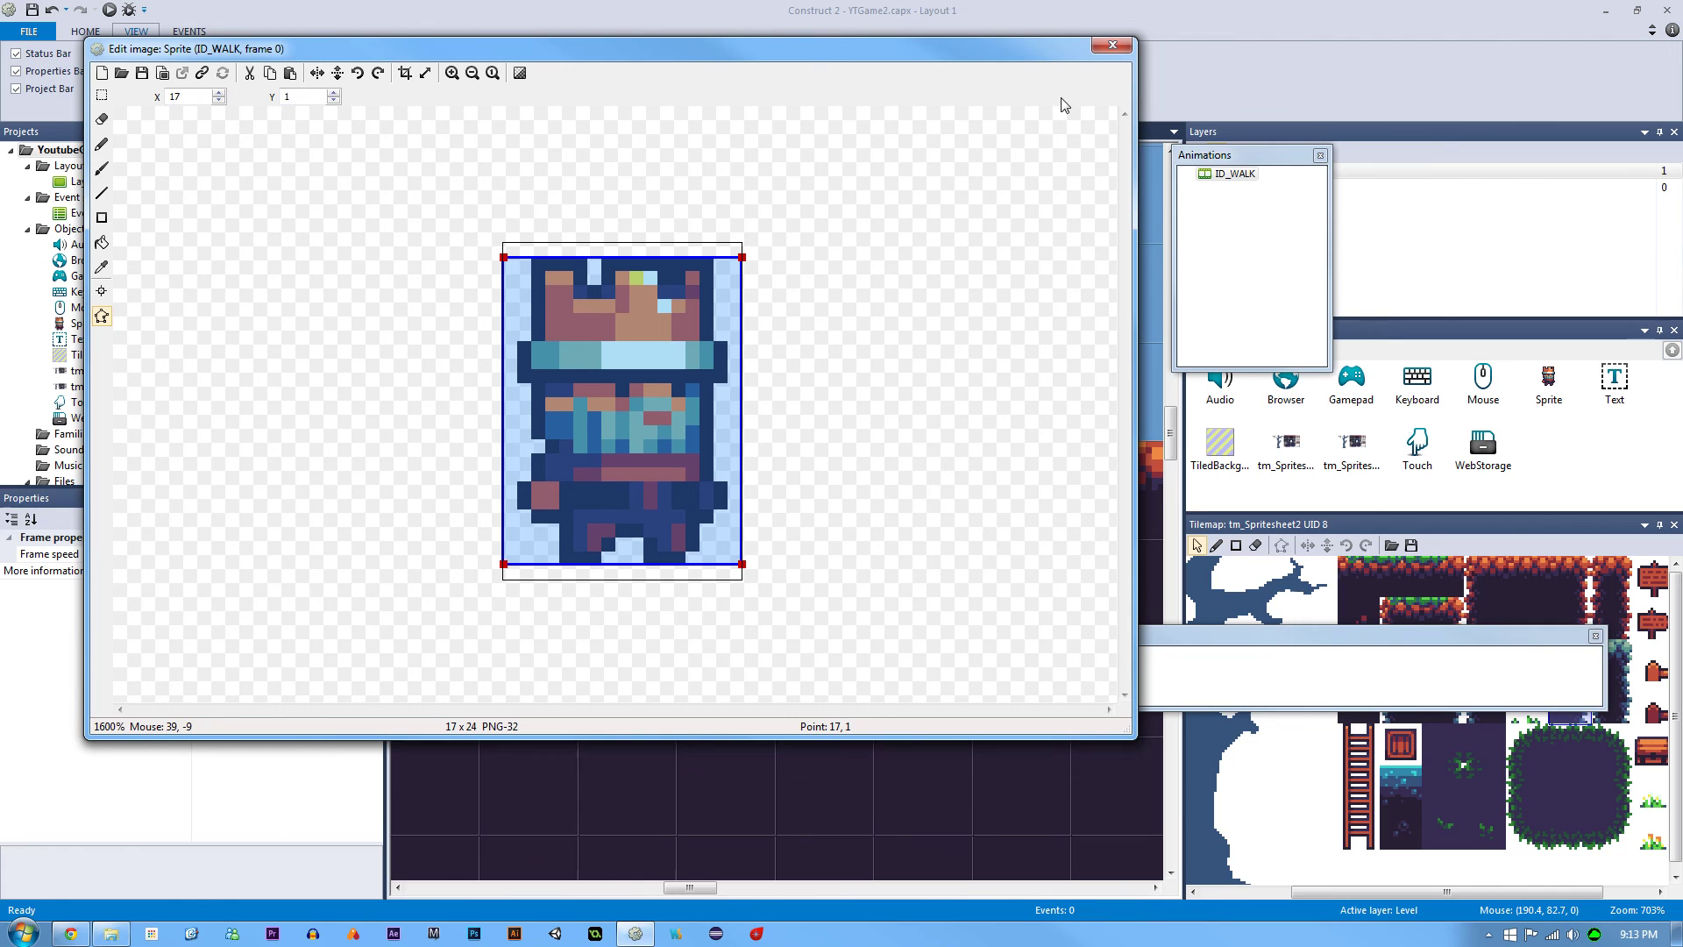
Disable Snap to grid and nudge the king onto the ground at 127.597, 65.008.
click(1112, 47)
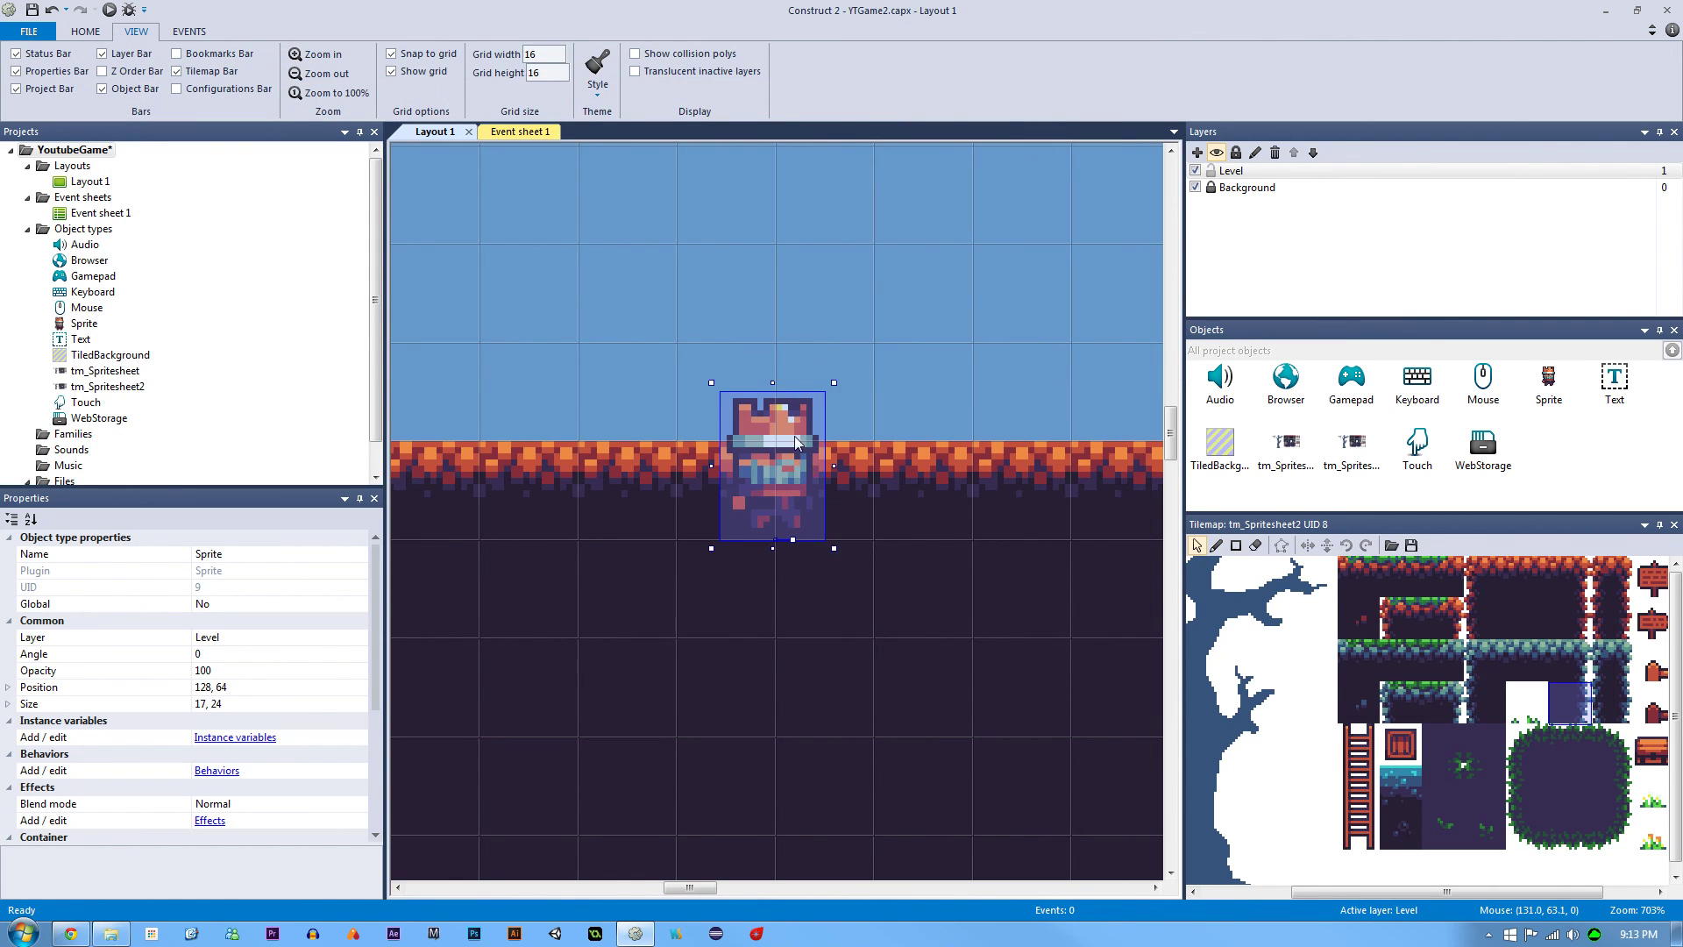
ctrl+scroll(797, 386, up, 1)
ctrl+scroll(805, 359, up, 1)
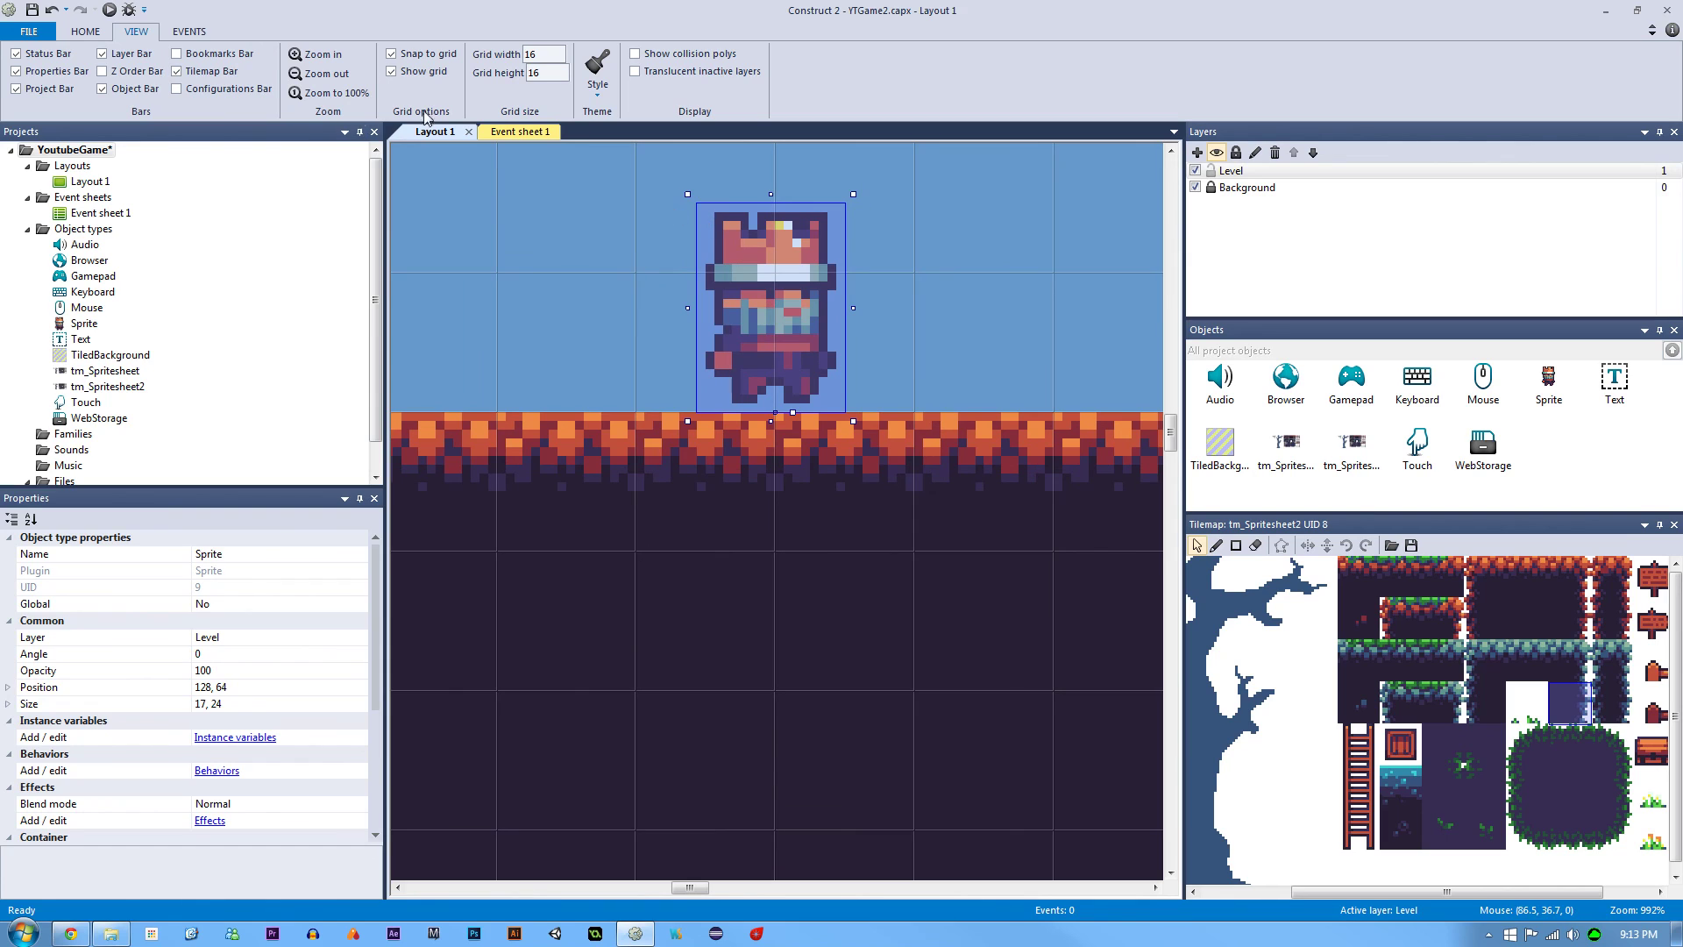
click(391, 54)
drag(734, 293, 729, 314)
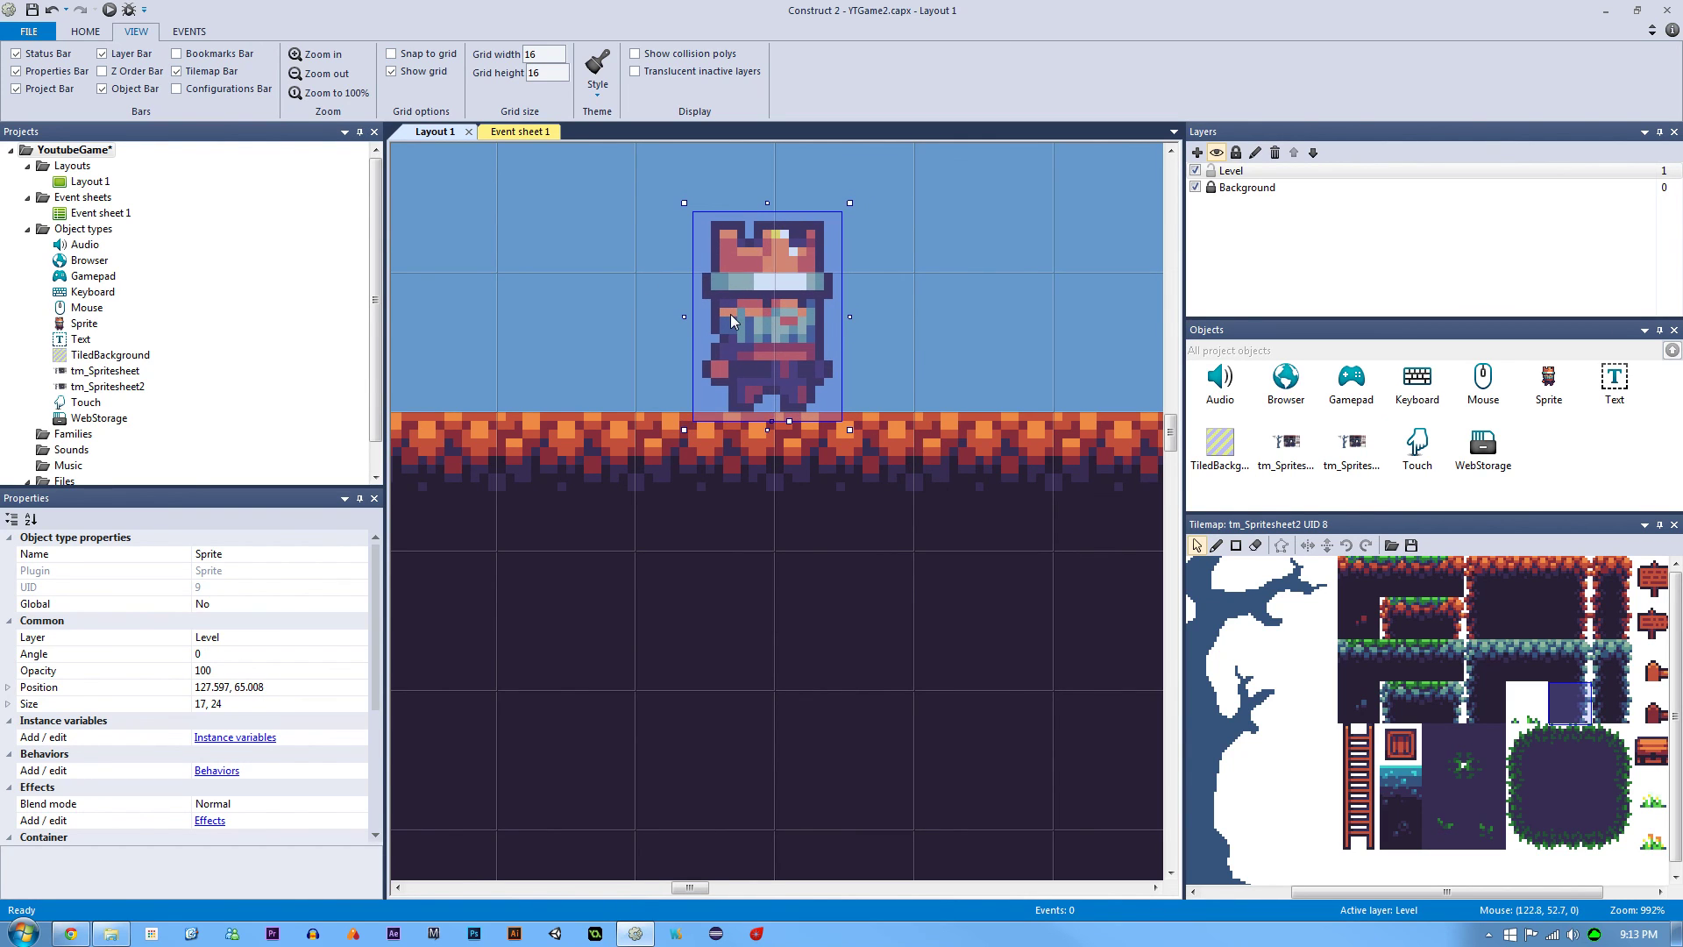
ctrl+scroll(586, 317, down, 3)
ctrl+scroll(584, 321, down, 5)
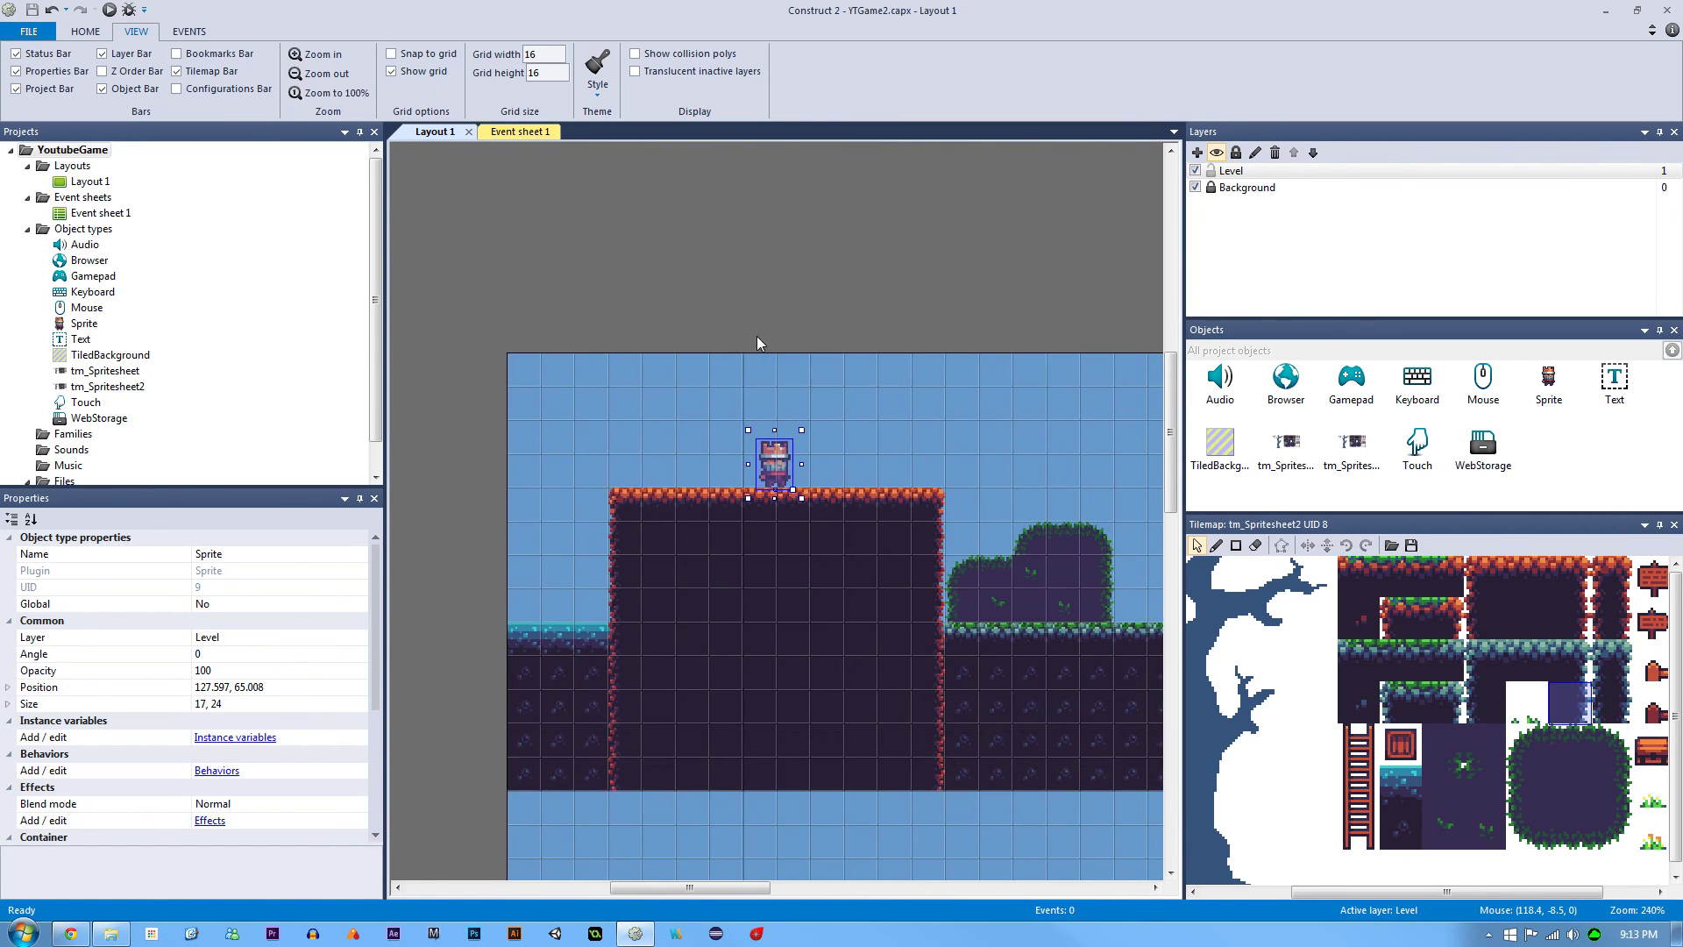
ctrl+scroll(756, 334, up, 2)
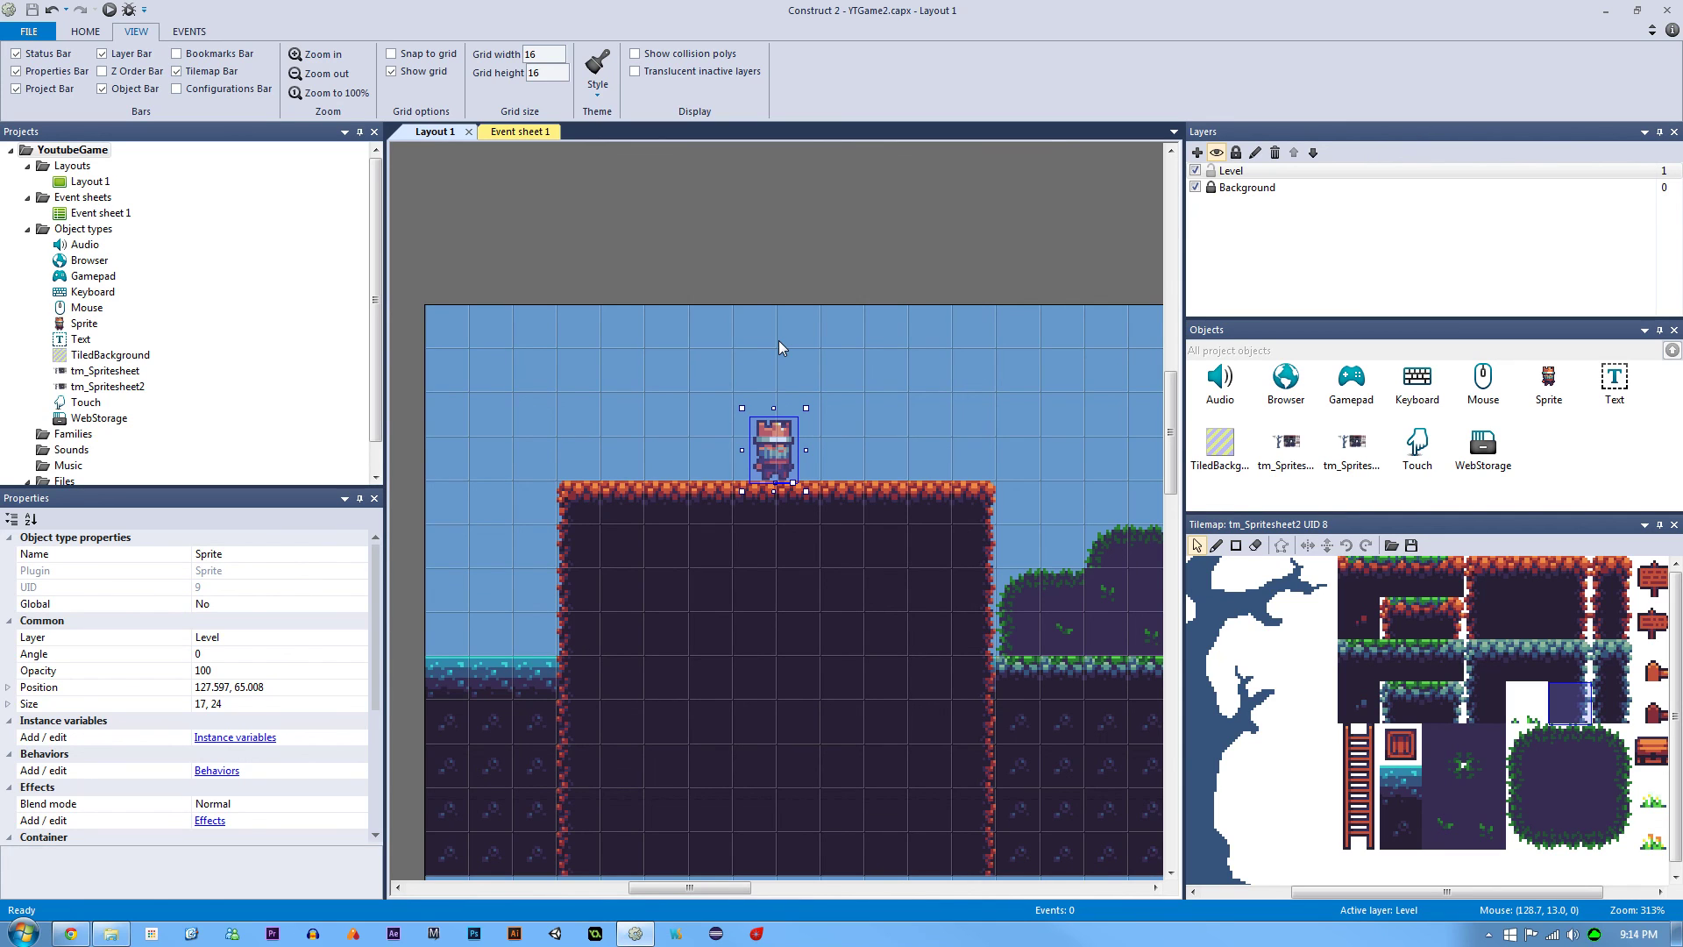
Run the layout preview in Chrome to see the king standing on the ground.
click(109, 9)
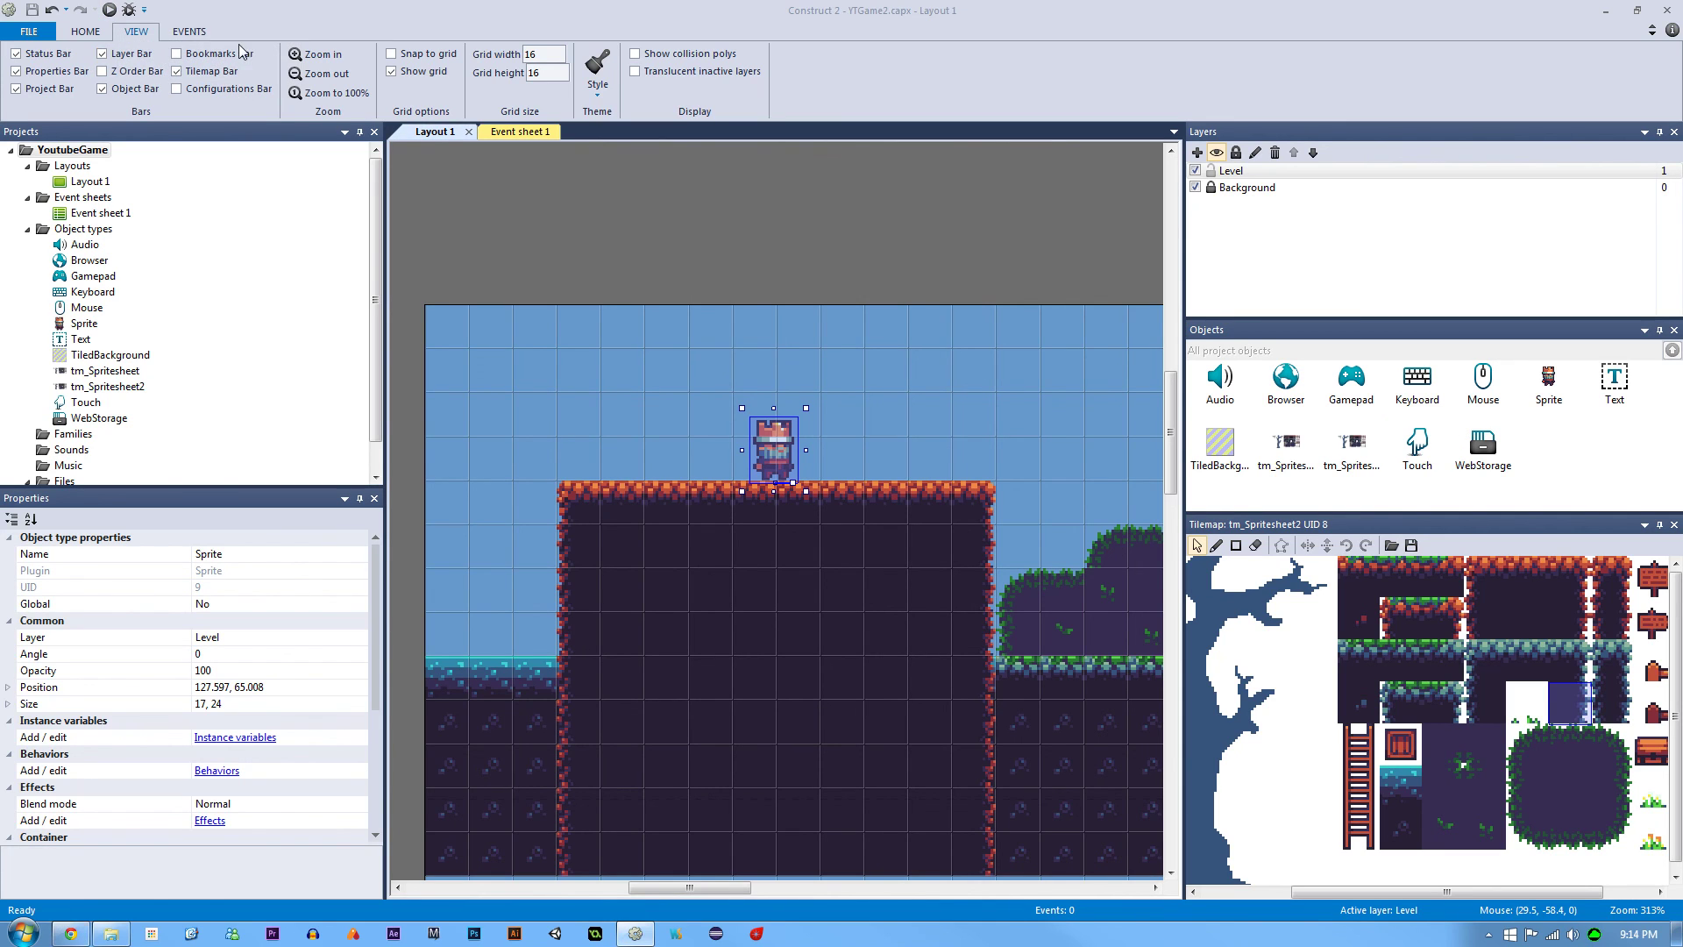